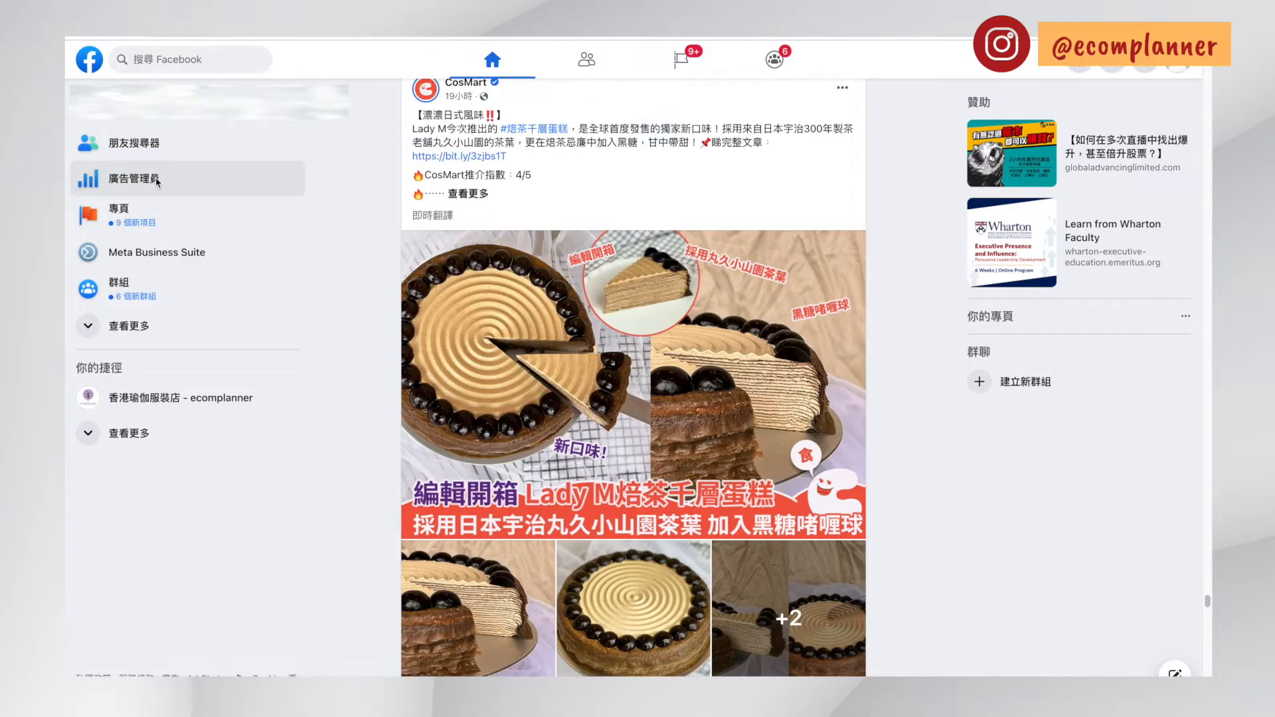
Open 廣告管理員 (Ads Manager) from the Facebook home page and display its list of all tools
left_click(156, 181)
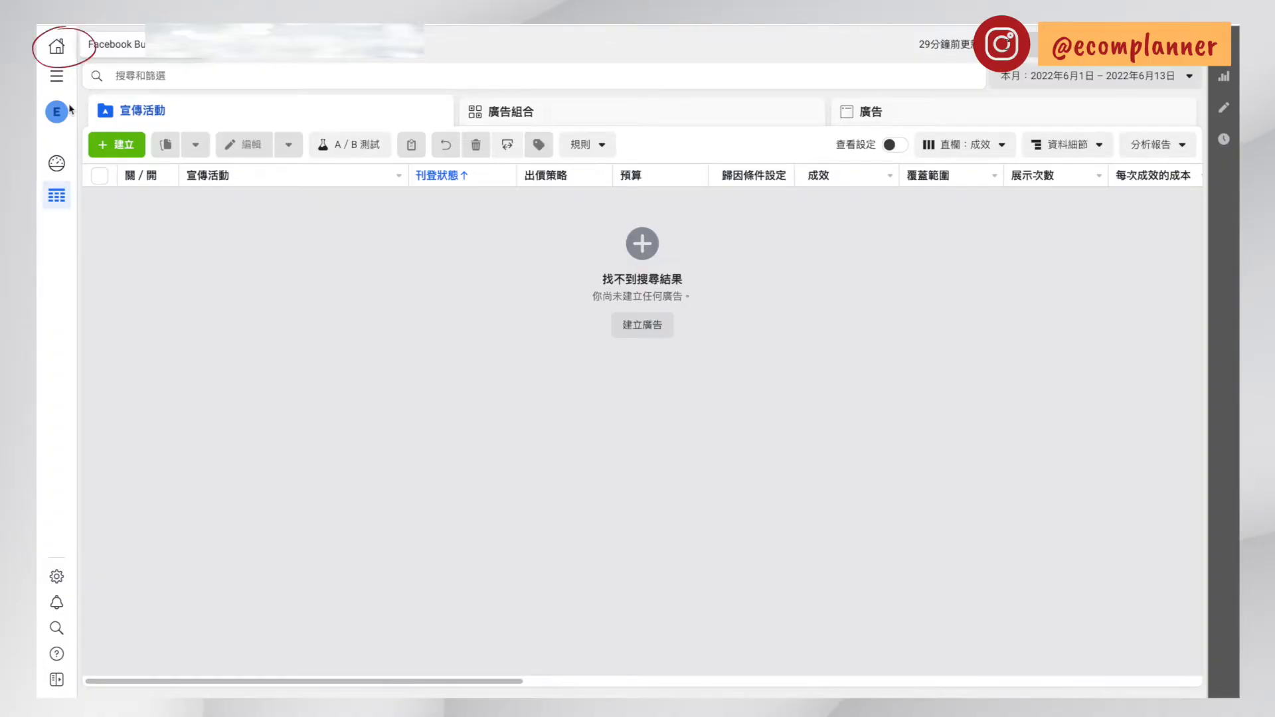
left_click(63, 48)
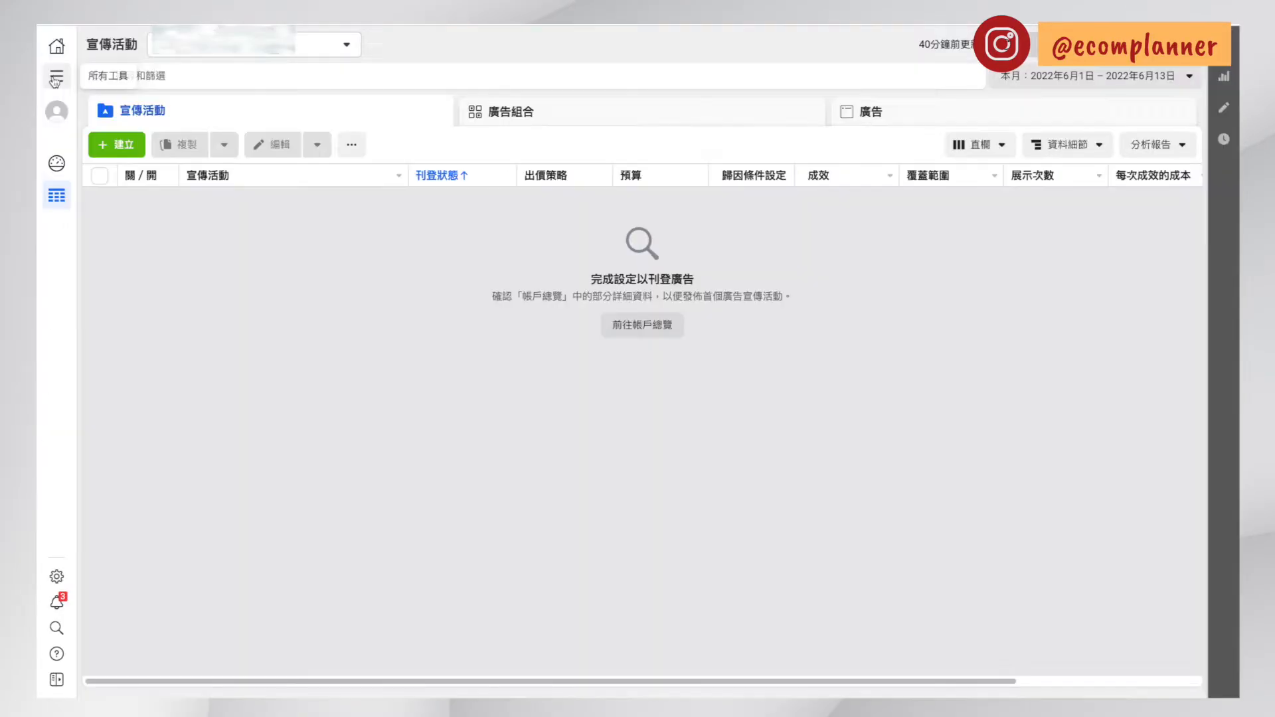
left_click(56, 75)
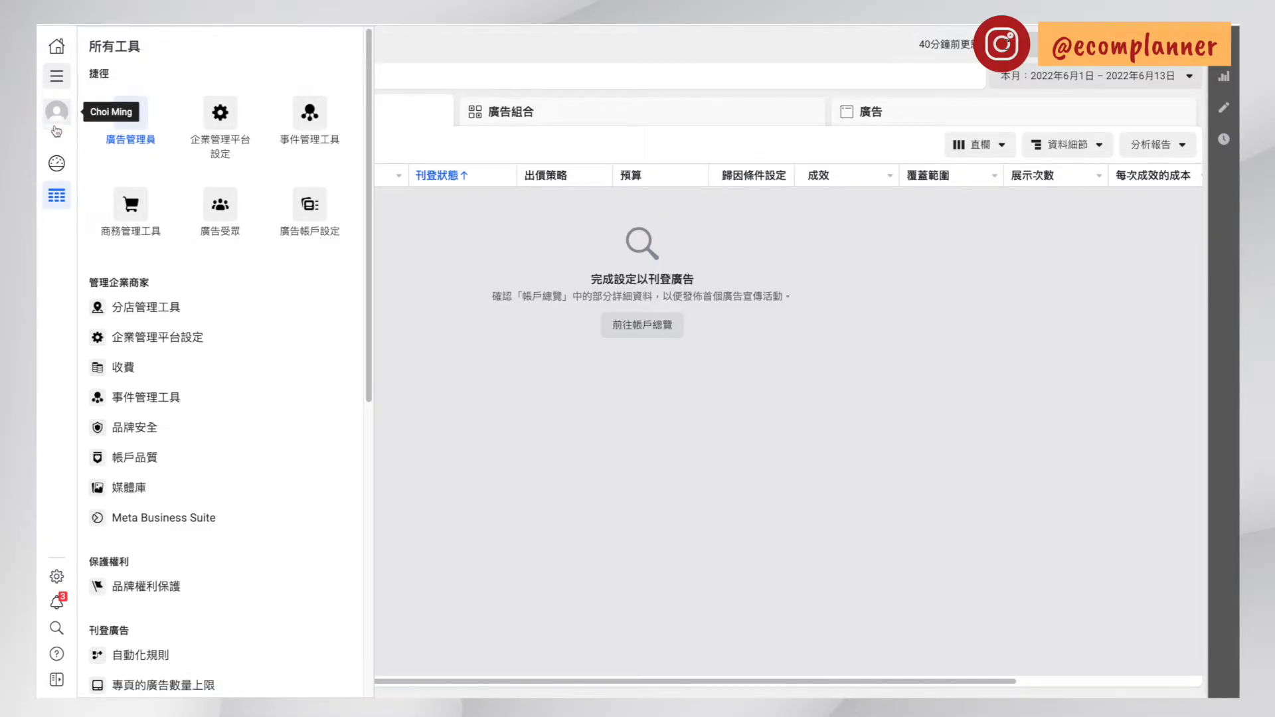
View the ad account overview and return to the campaigns table
left_click(58, 167)
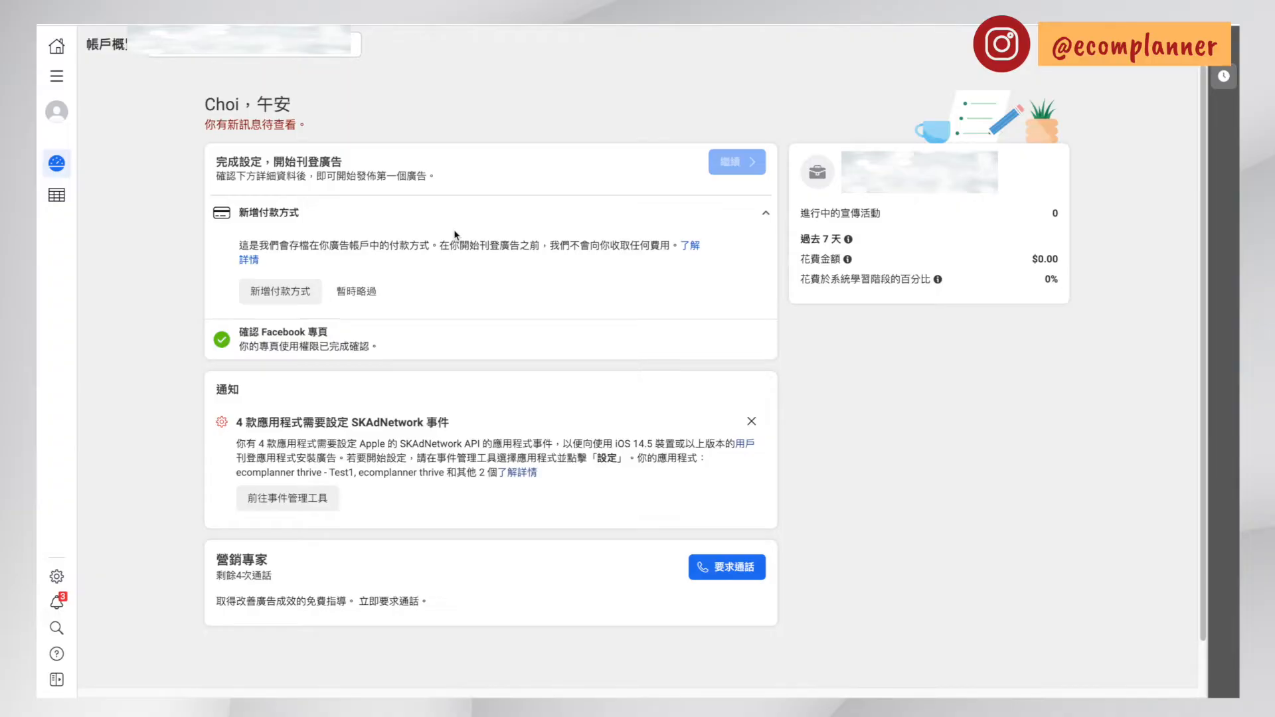
left_click(56, 194)
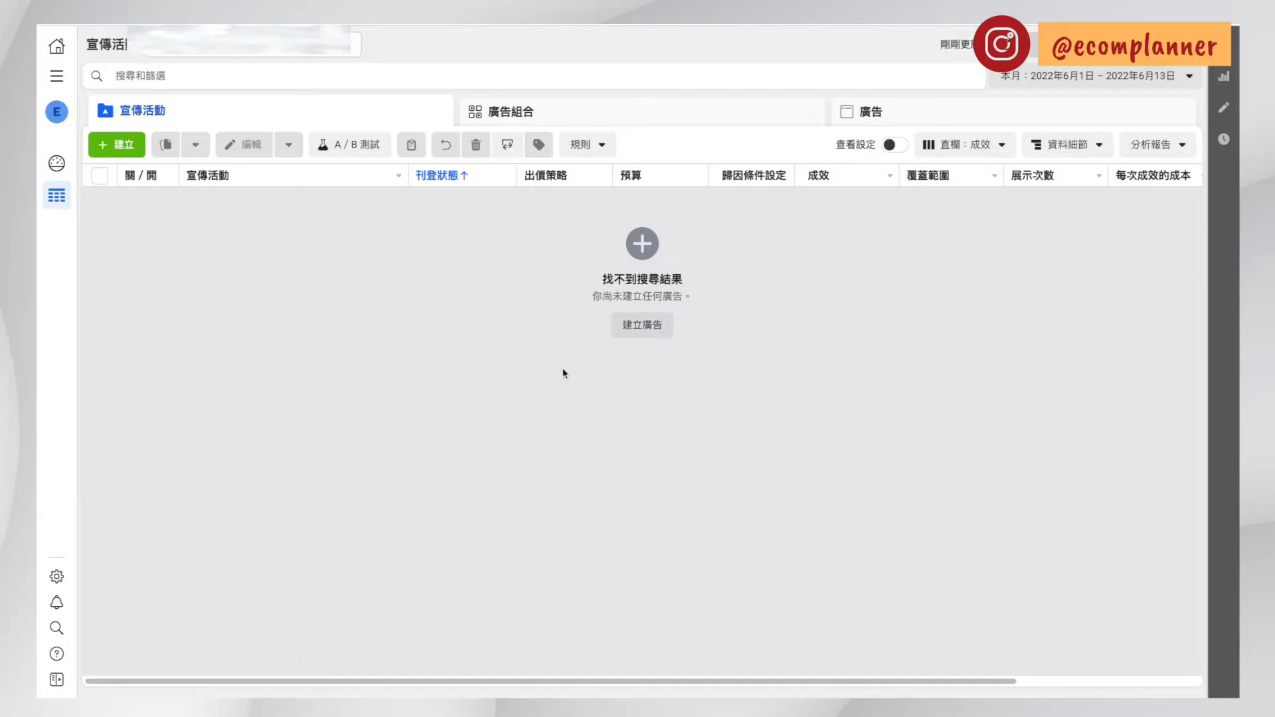
Review the campaign table's column presets, its breakdown options by time, delivery and action, and the reporting options
left_click(962, 151)
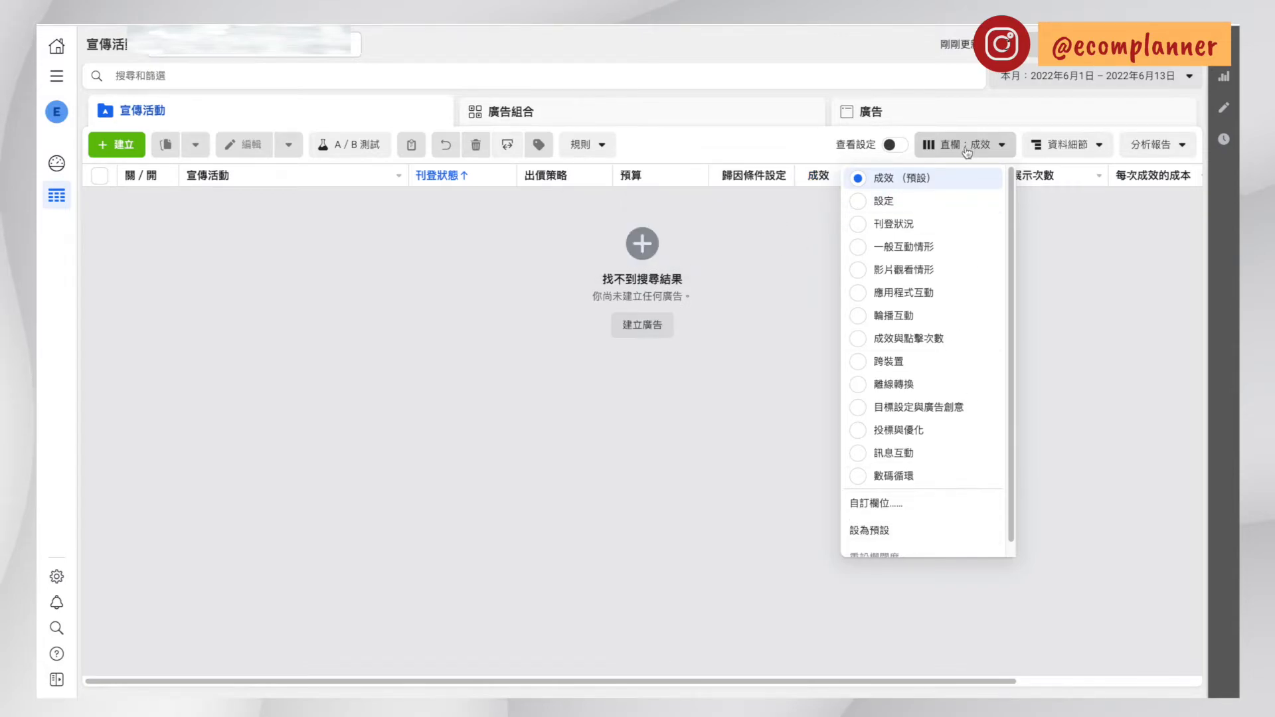
left_click(1067, 146)
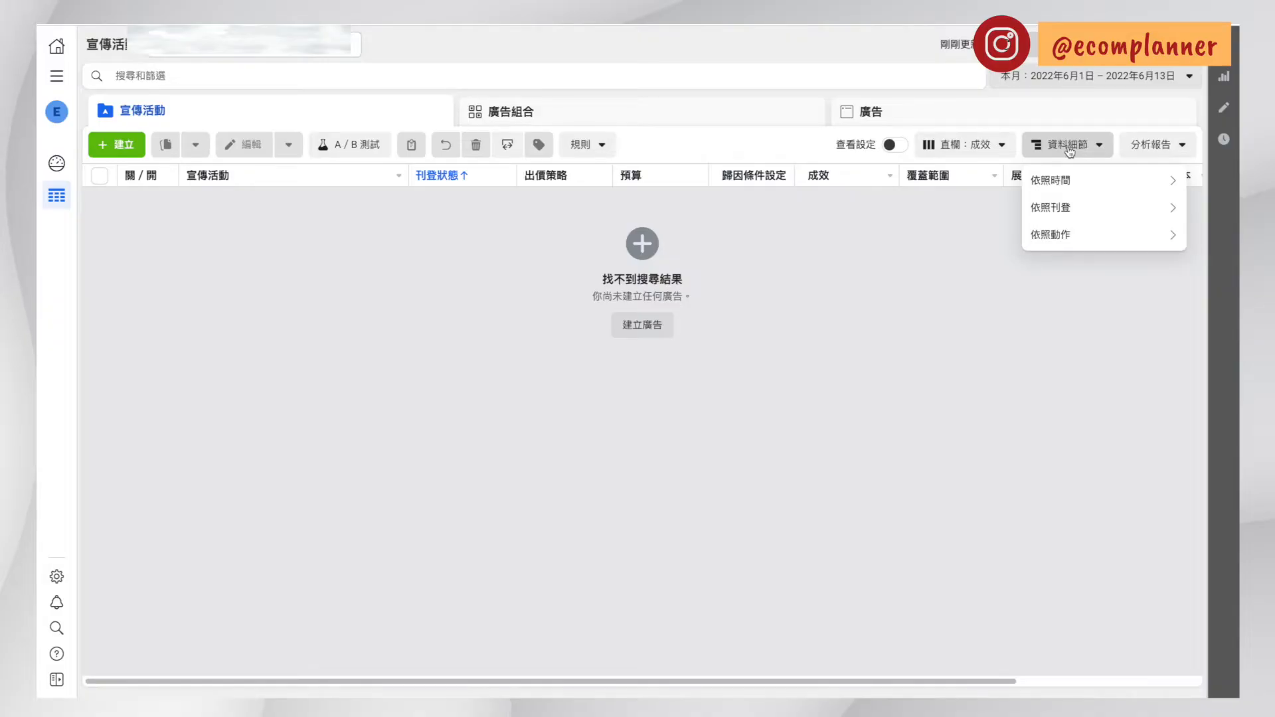
mouse_move(1071, 181)
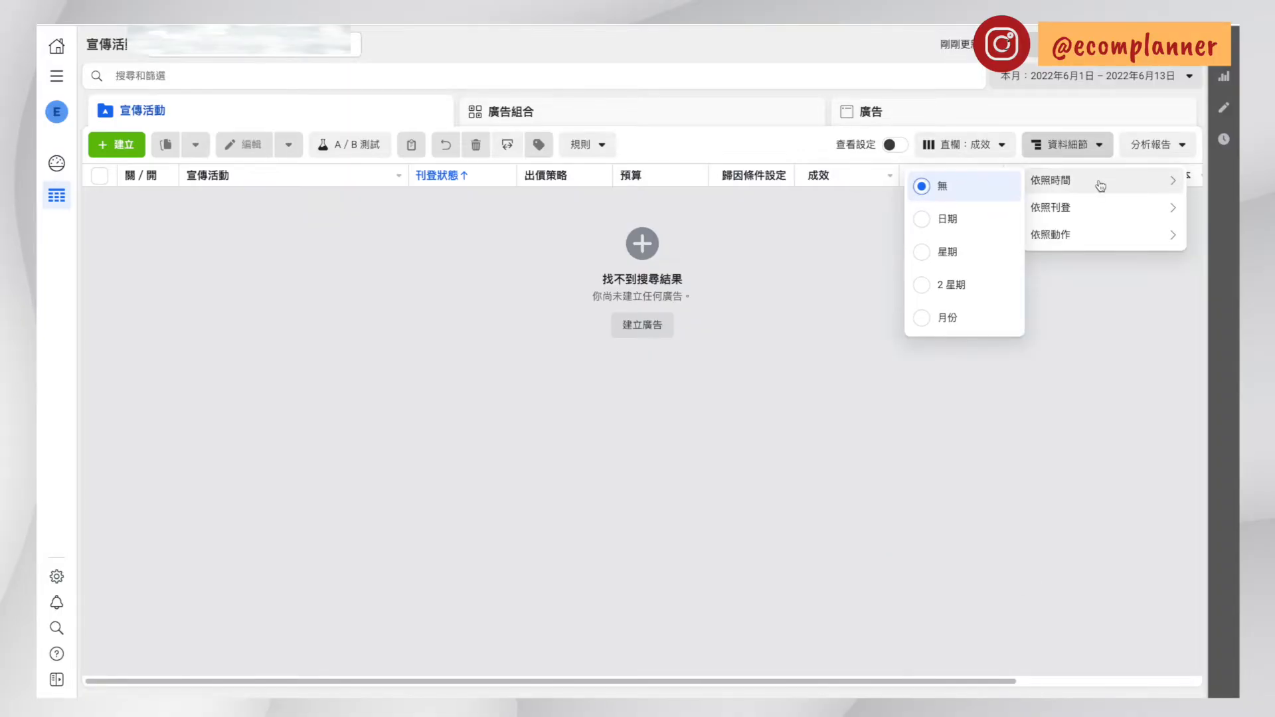
mouse_move(1091, 213)
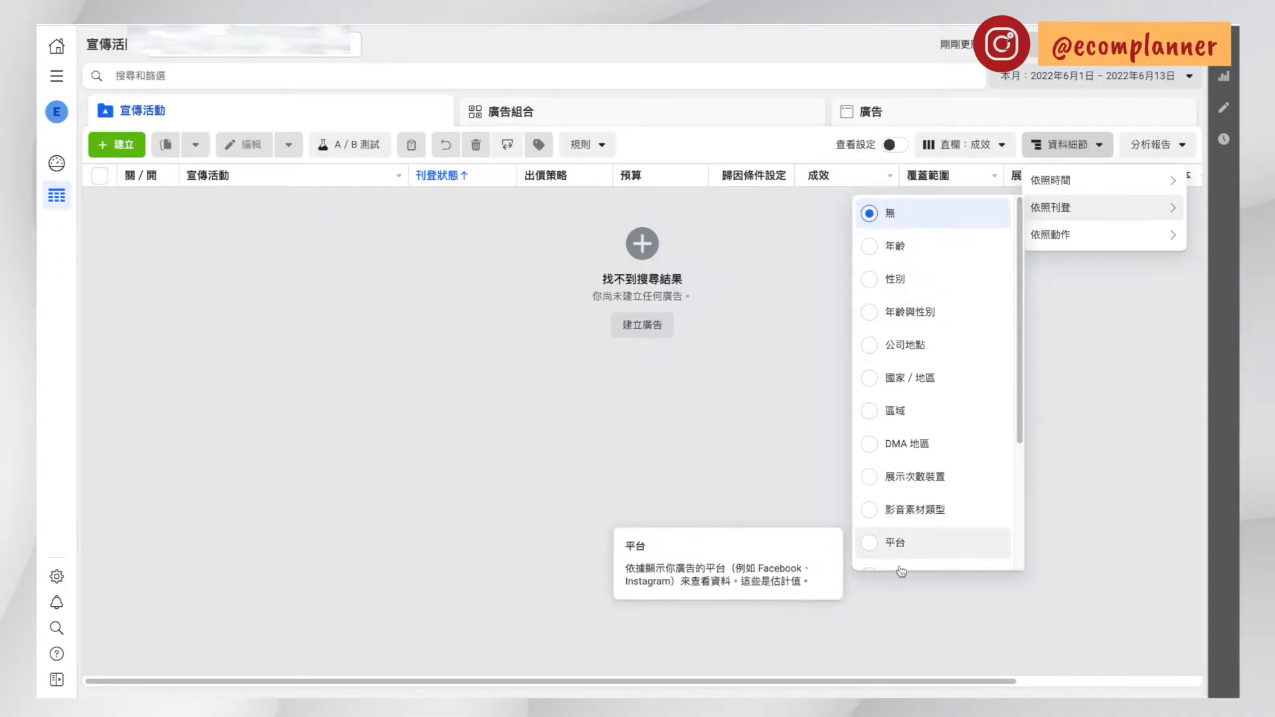
left_click(1165, 152)
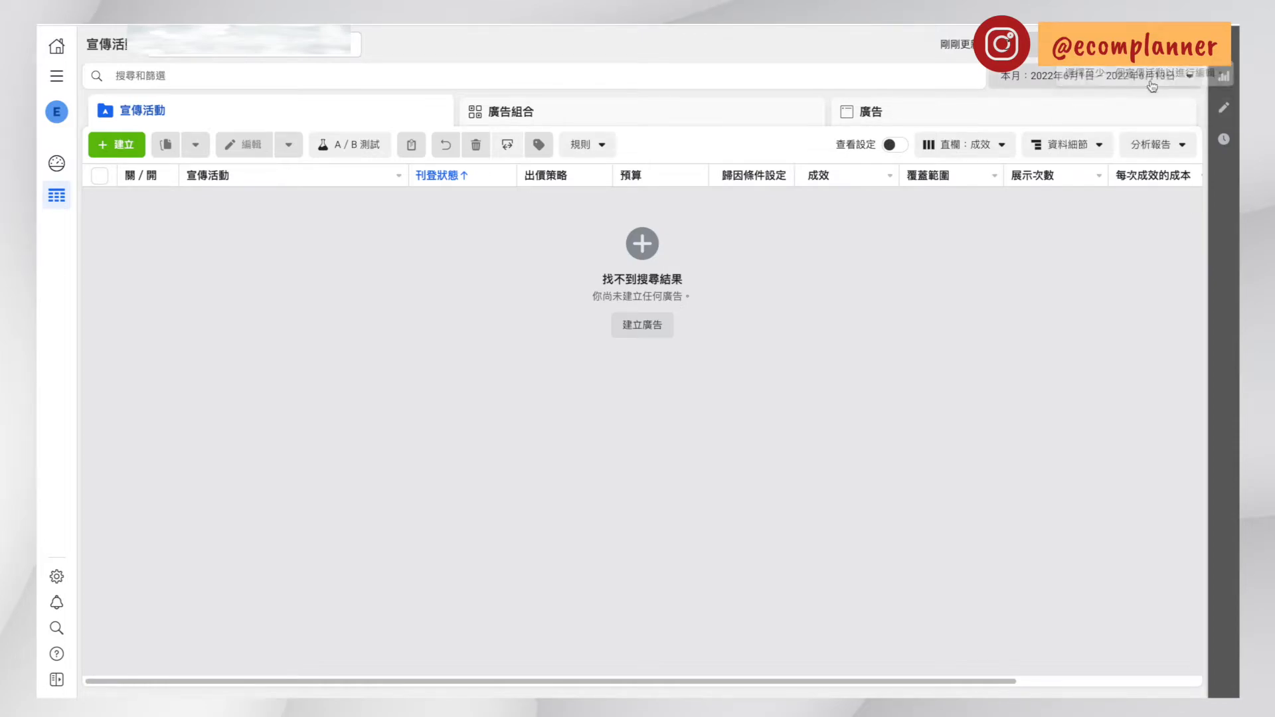
Inspect the reporting date range choices with June 1, 2022 as the start date, and close the calendar
left_click(1103, 75)
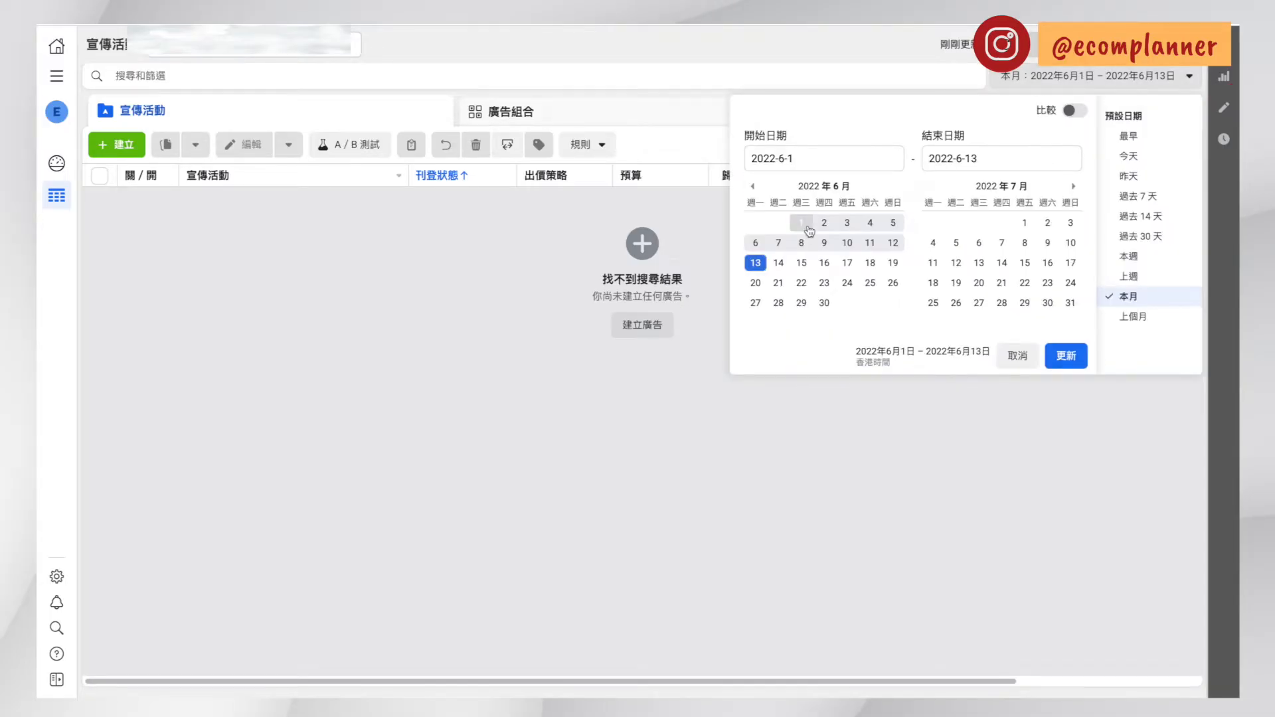
left_click(807, 225)
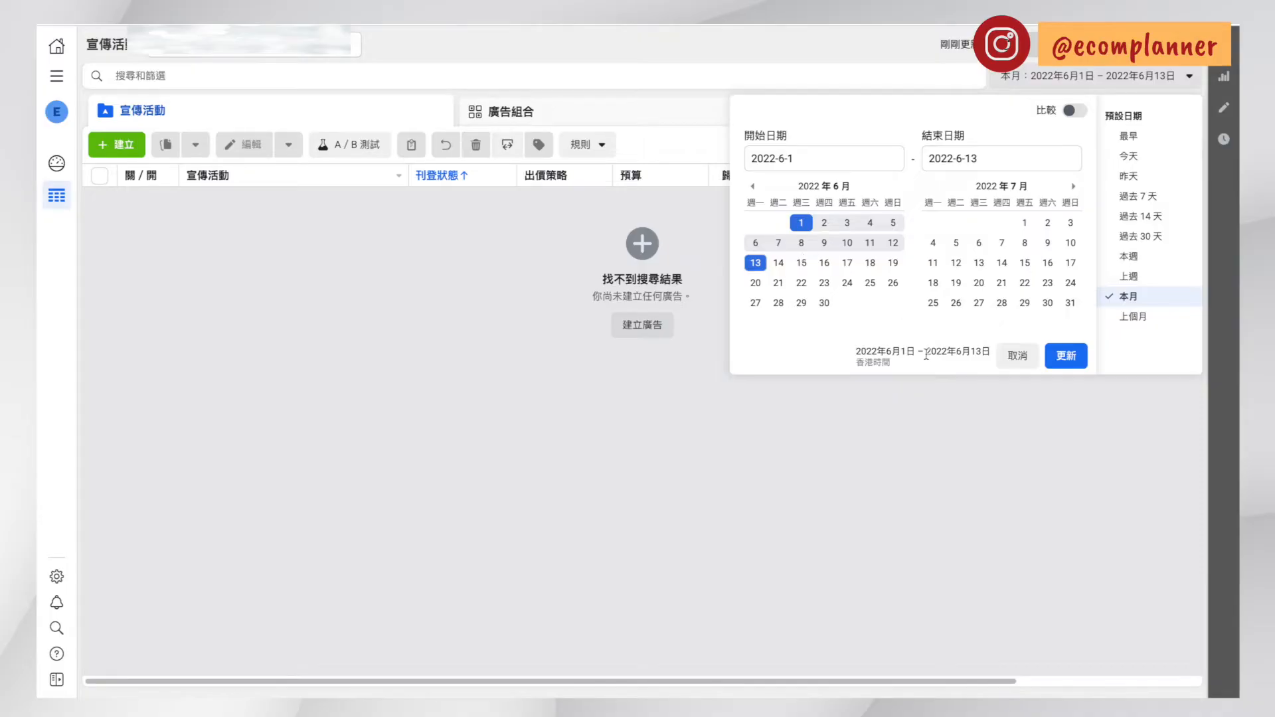
left_click(1087, 78)
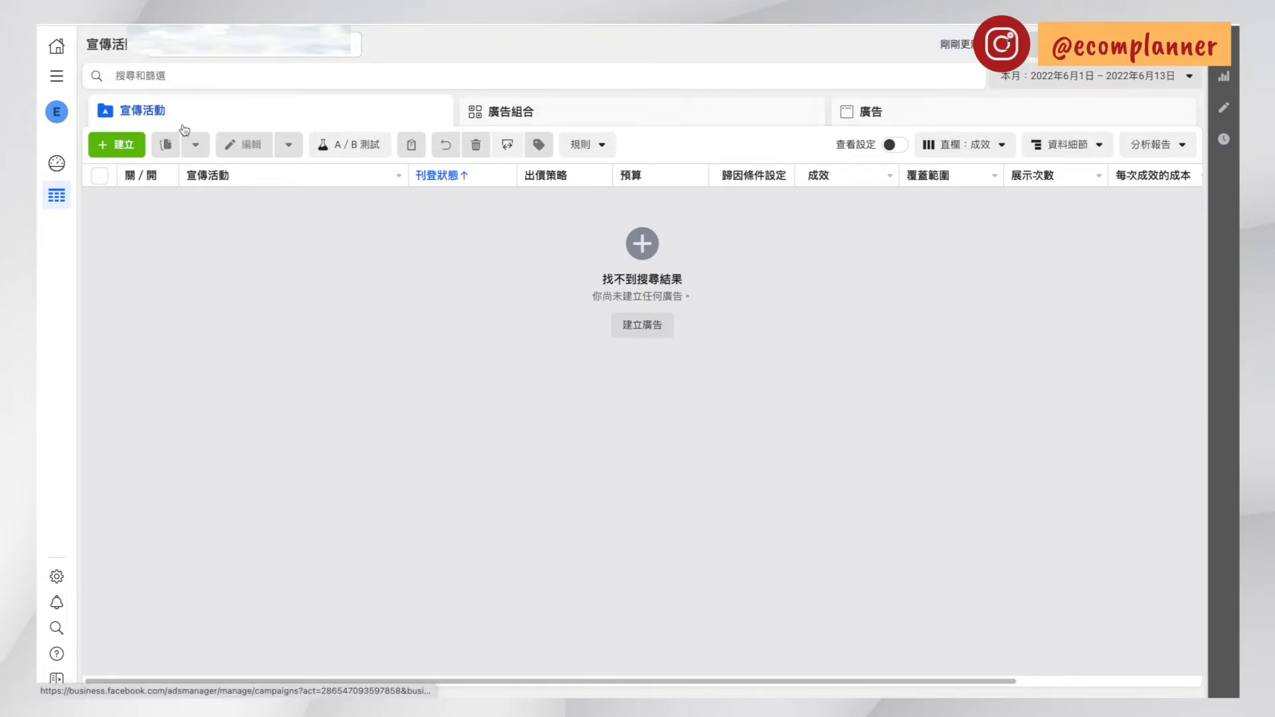
Compare the ad set (廣告組合) and ad (廣告) levels of the account, finishing on the ad level
left_click(539, 109)
left_click(872, 113)
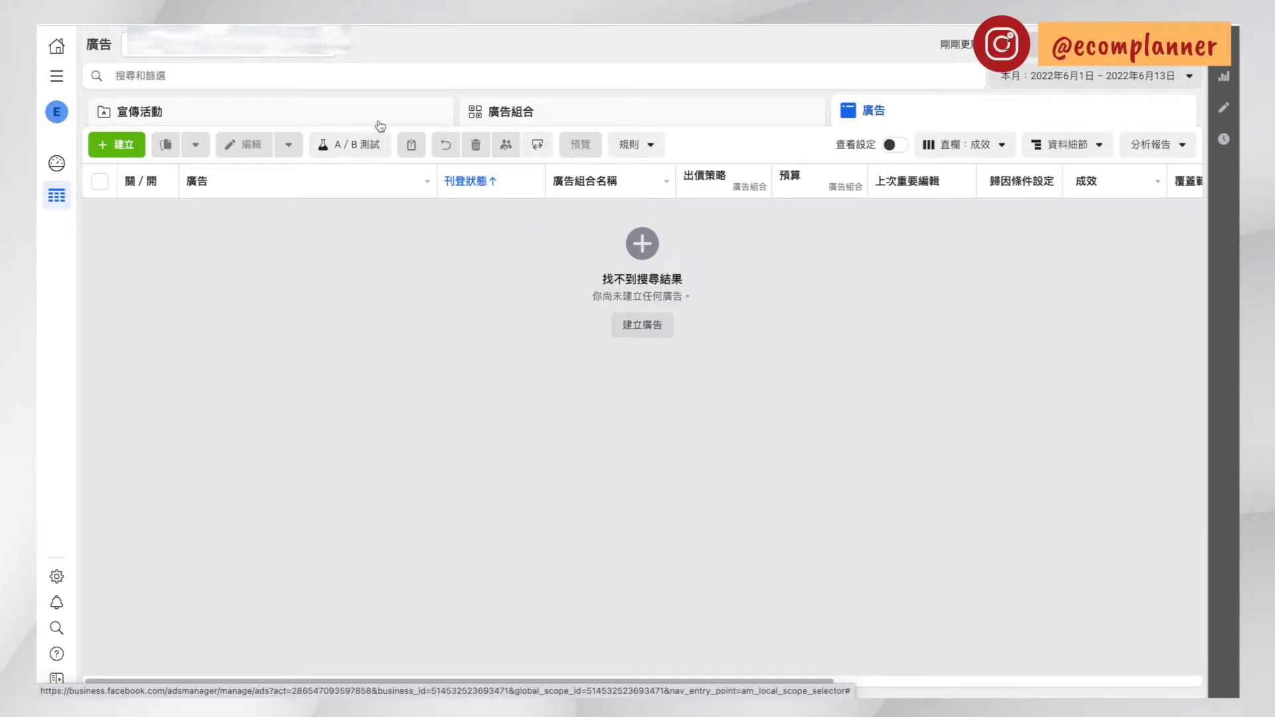
left_click(681, 121)
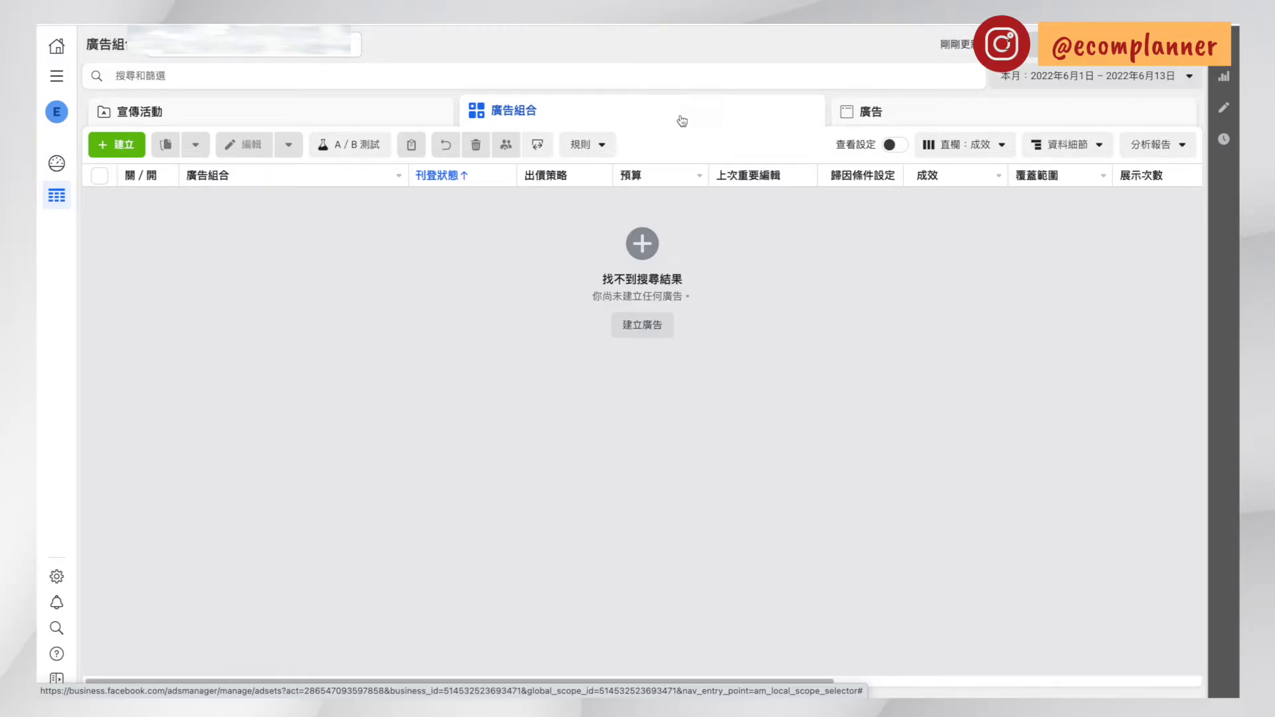
left_click(862, 118)
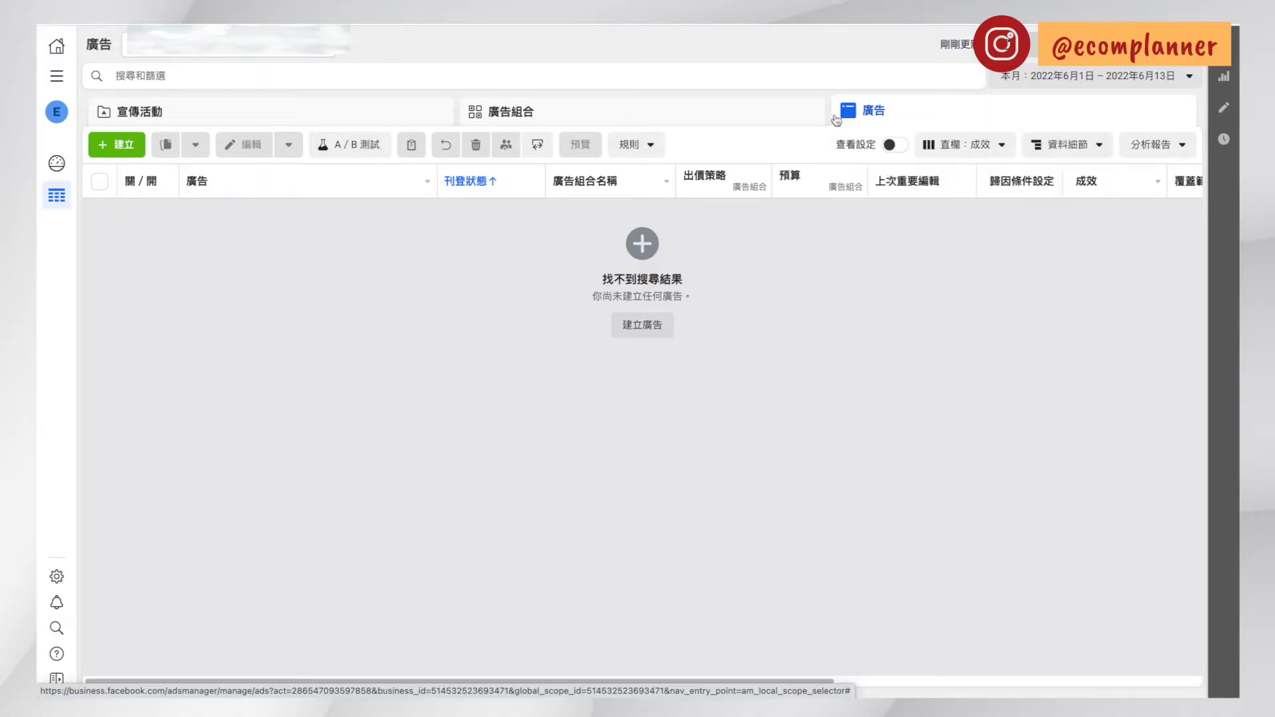
Start creating a new campaign and examine the descriptions of the awareness objectives 品牌知名度 and 接觸人數
left_click(103, 153)
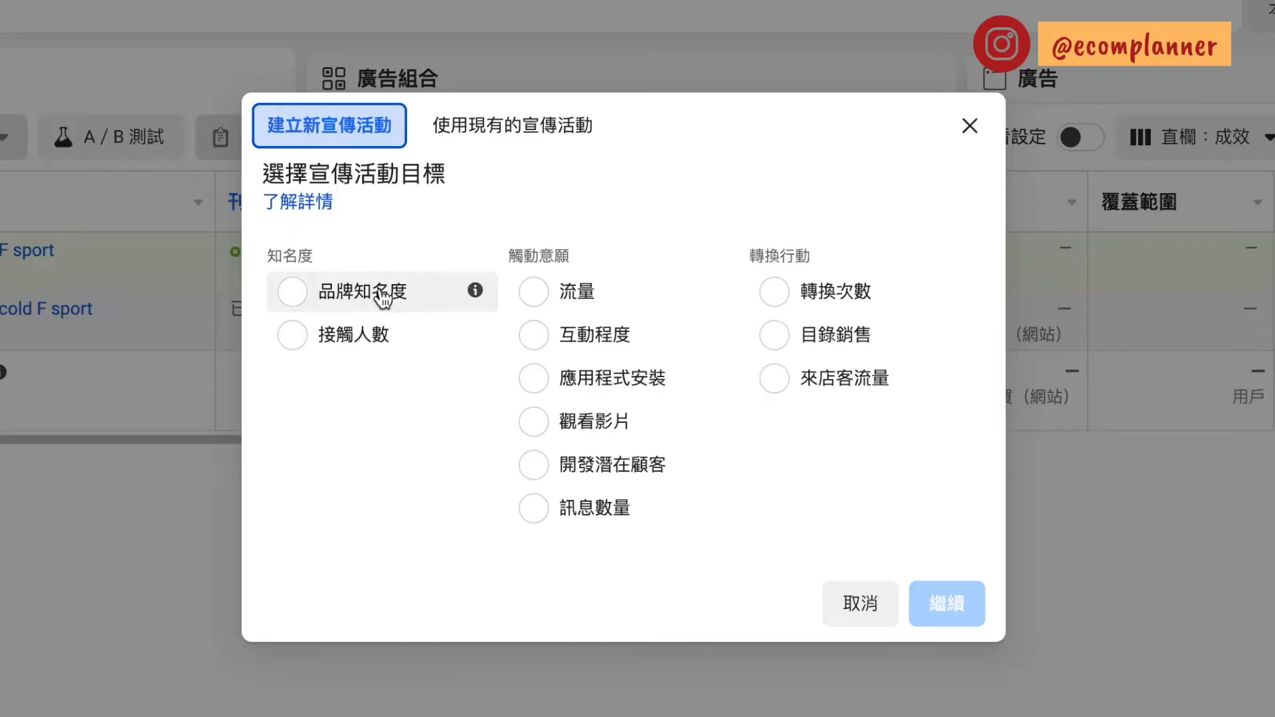
left_click(475, 293)
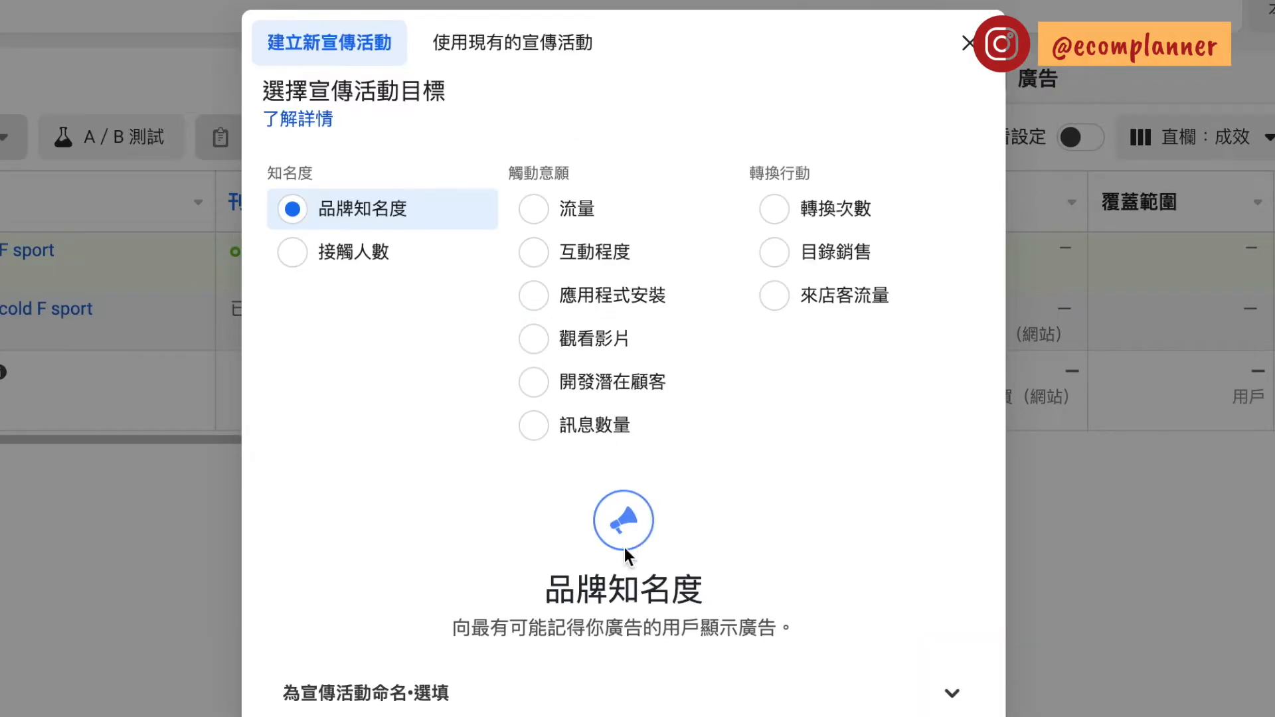
left_click(419, 631)
left_click_drag(420, 630, 842, 636)
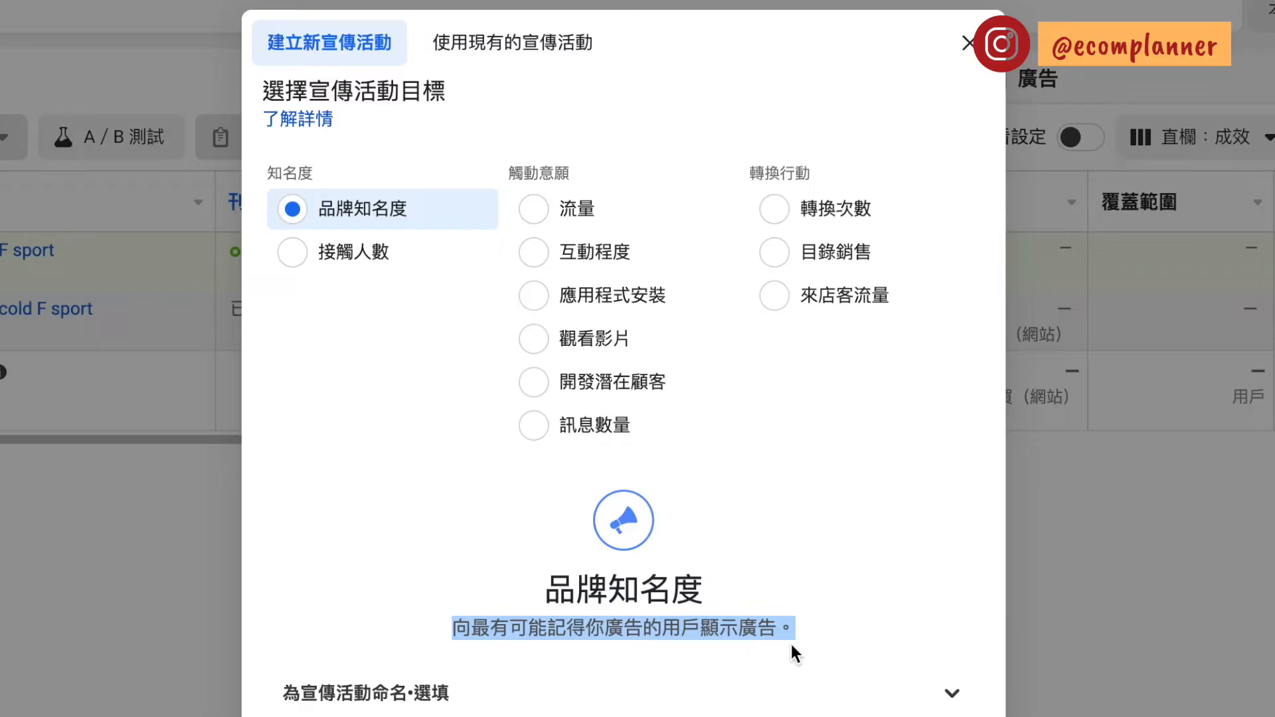
left_click(476, 260)
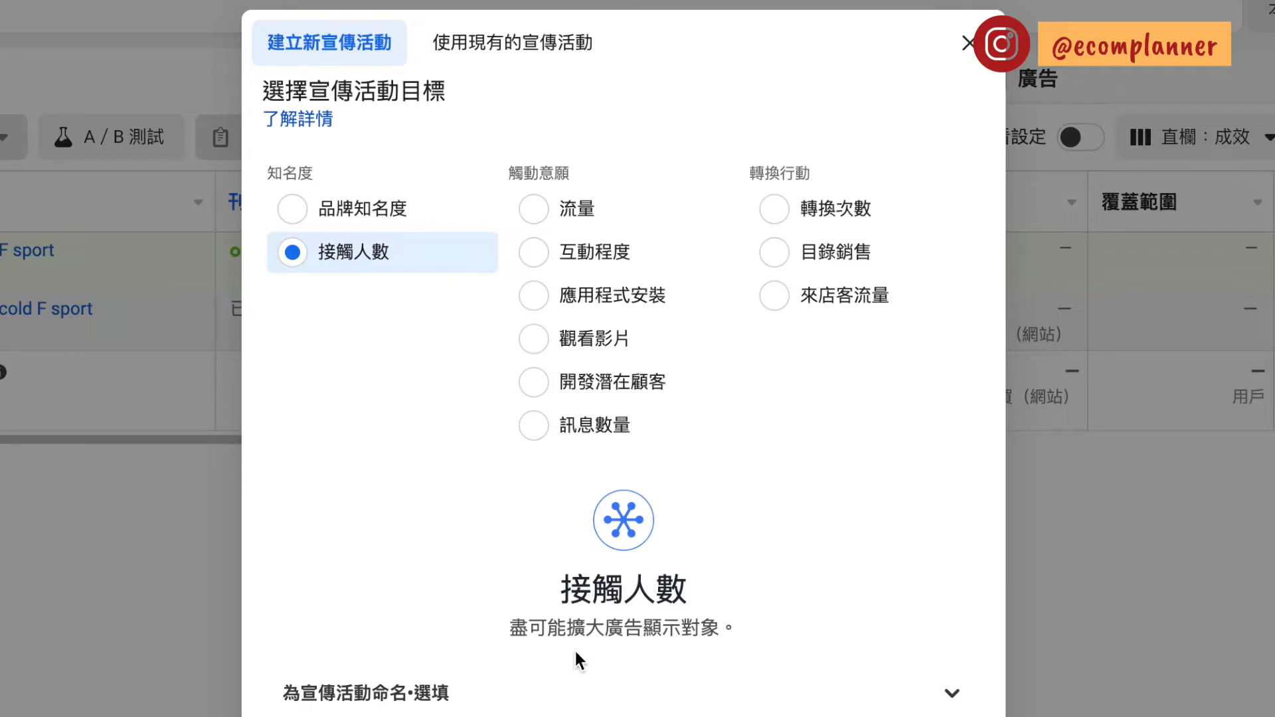
Examine each consideration objective in turn: 流量, 互動程度, 應用程式安裝, 觀看影片, 開發潛在顧客 and 訊息數量
left_click(714, 209)
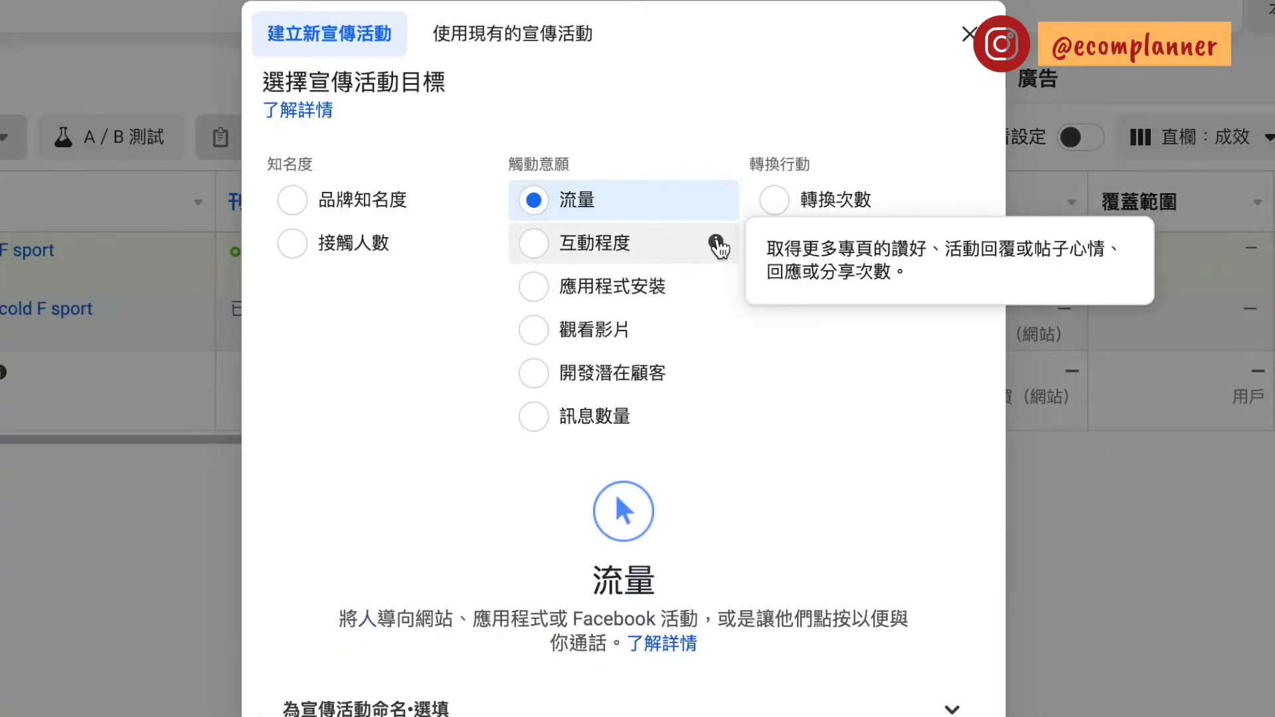
left_click(717, 246)
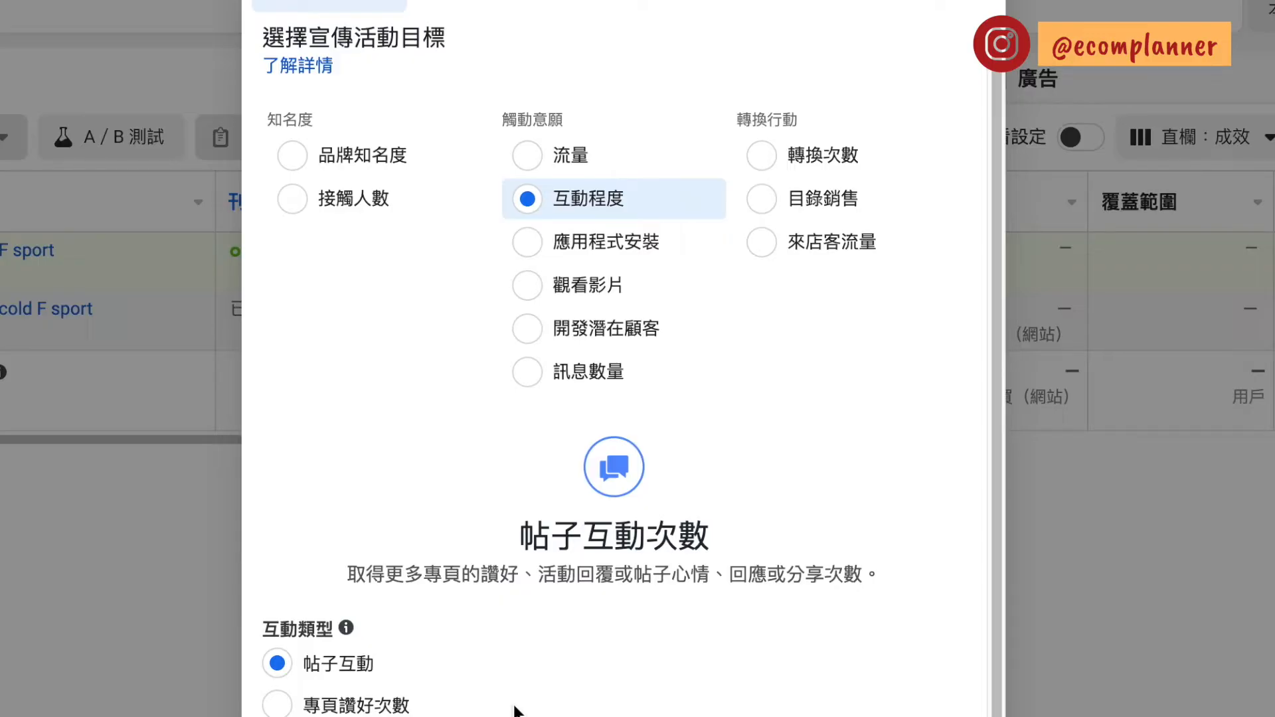
left_click(590, 245)
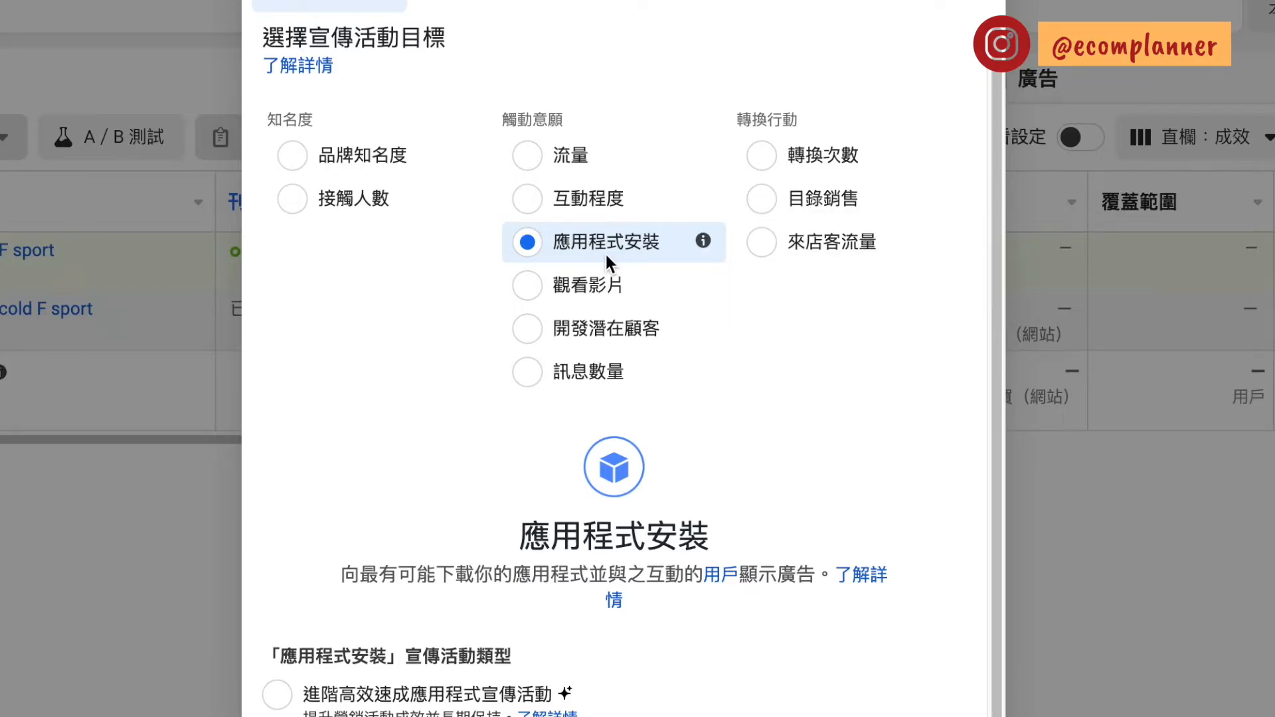
left_click(589, 286)
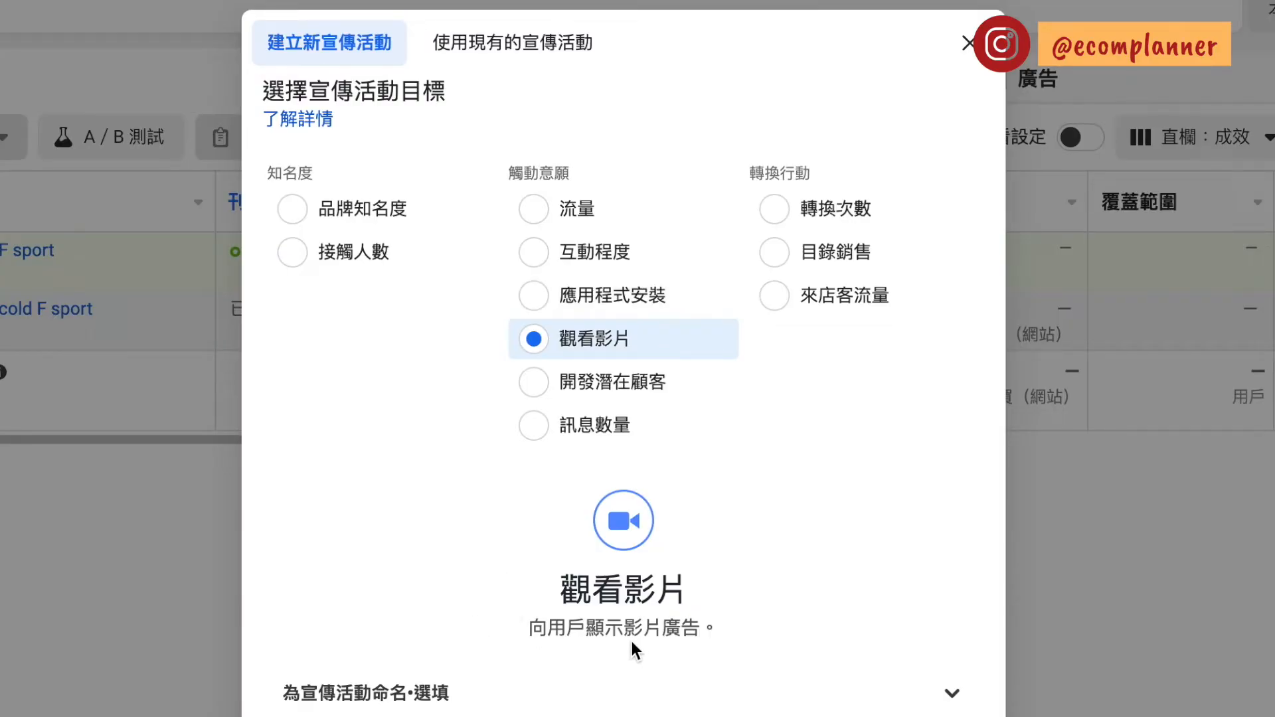
left_click(559, 384)
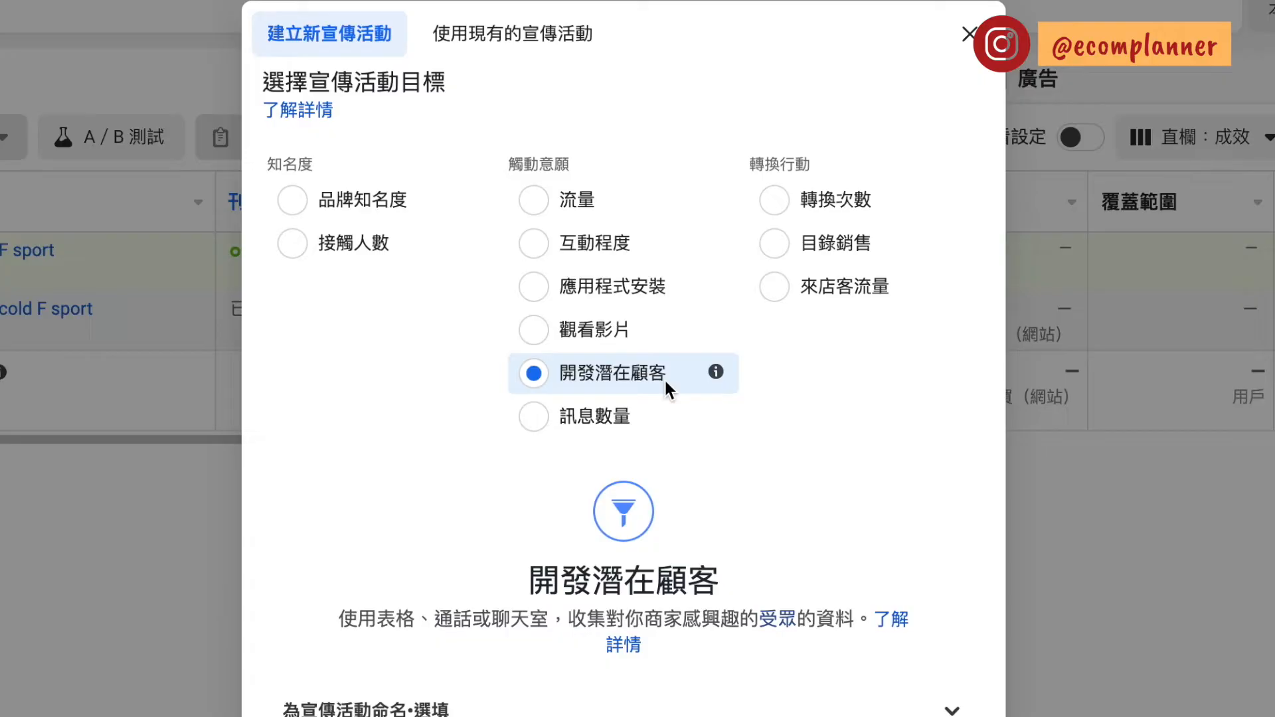
left_click(591, 419)
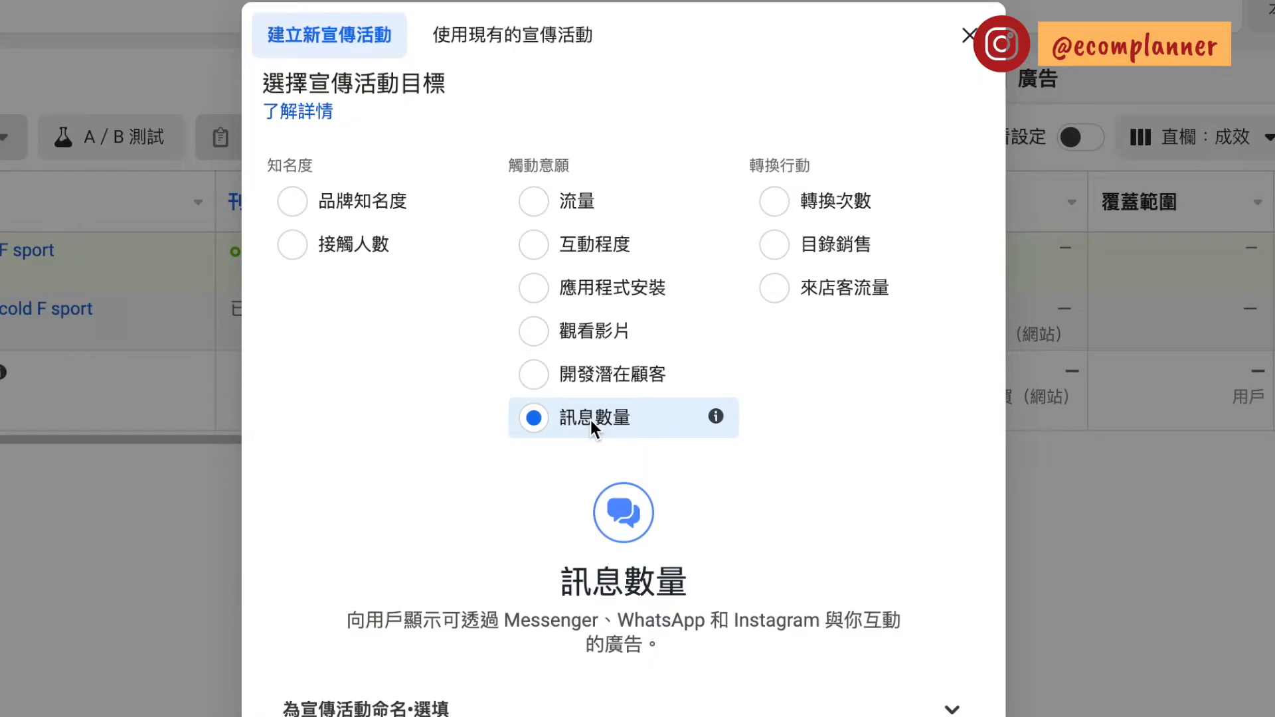
Examine the conversion objectives 轉換次數, 目錄銷售 and 來店客流量, leaving 來店客流量 selected
left_click(790, 206)
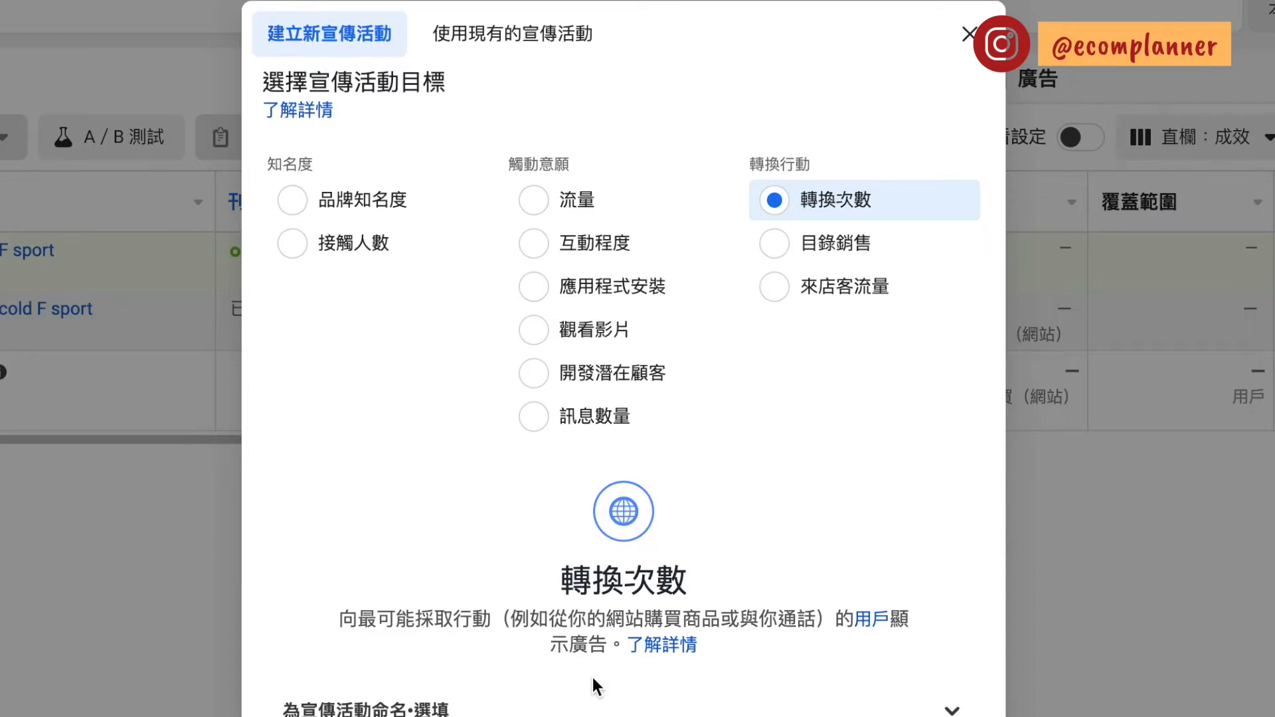
left_click(802, 243)
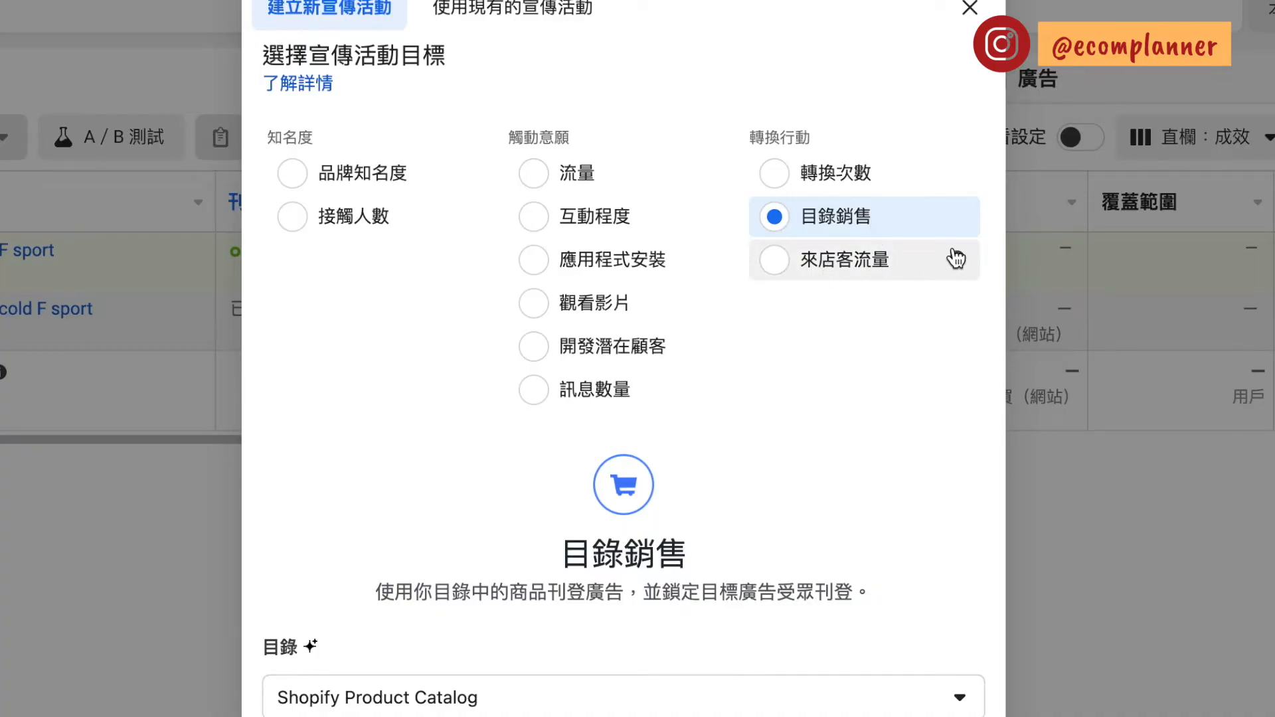
left_click(873, 273)
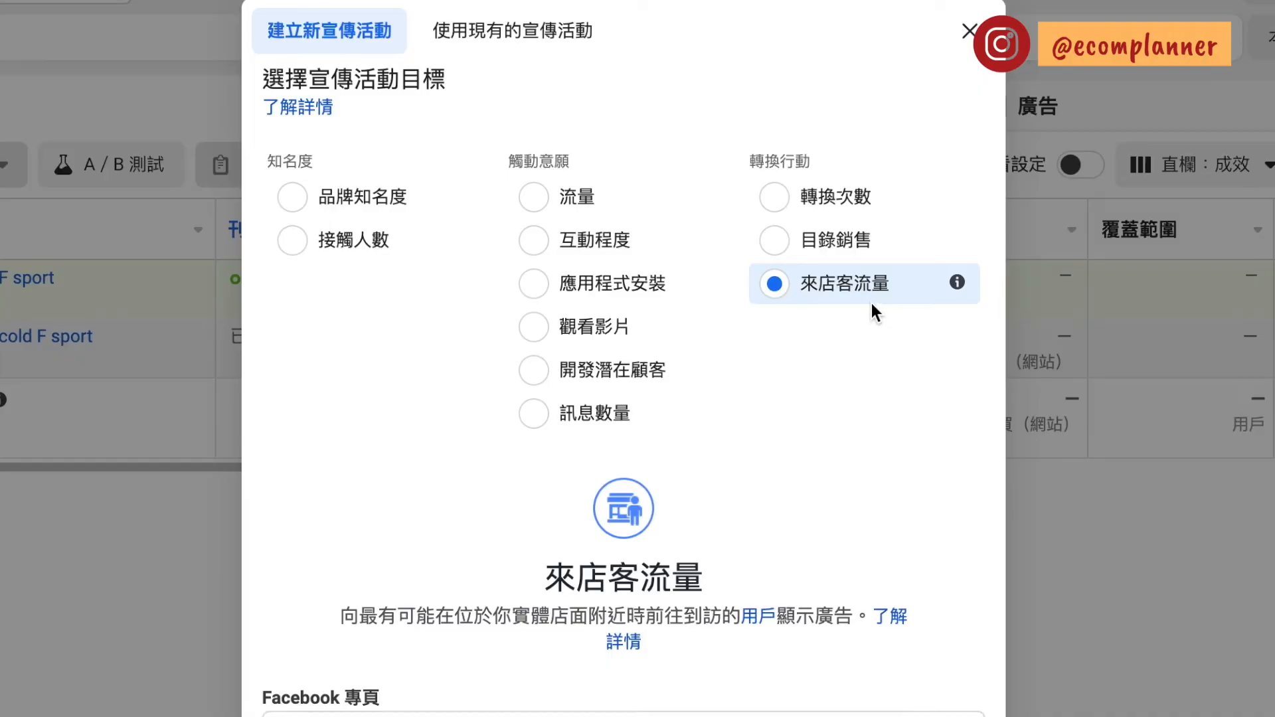
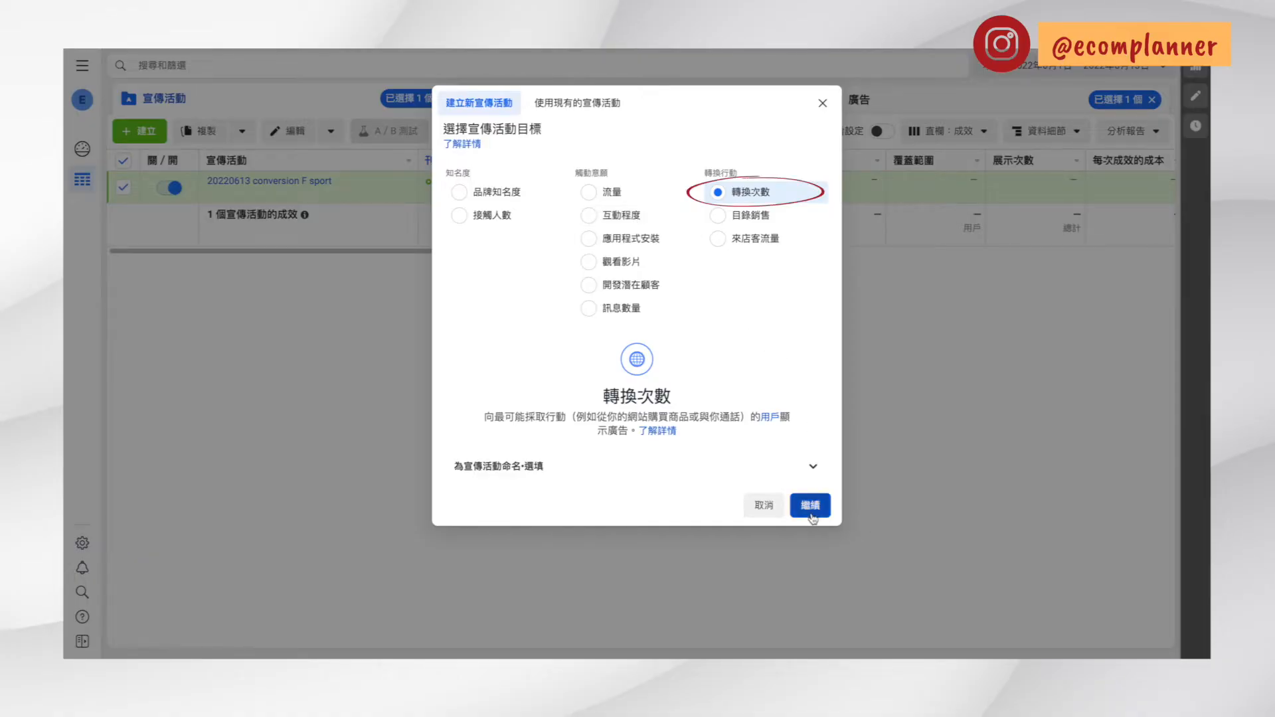
Create the campaign with the 轉換次數 objective and look through its ad set and ad levels, ending on the ad
left_click(812, 518)
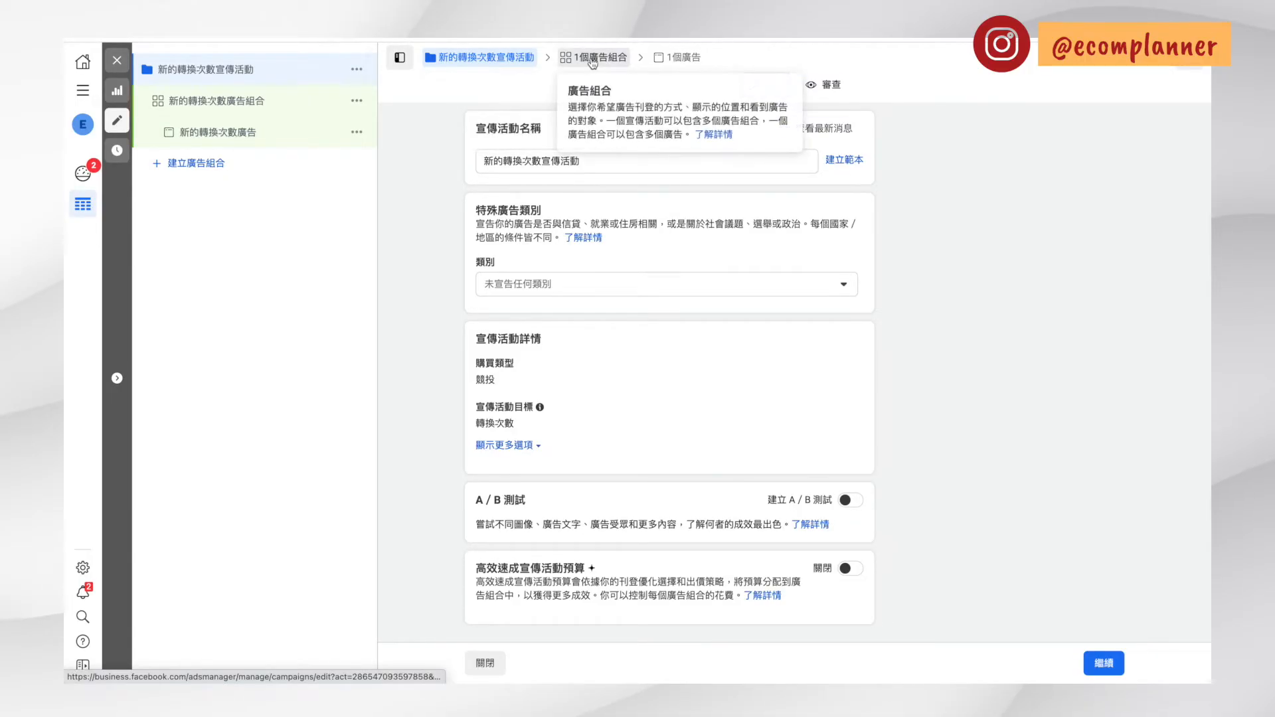
left_click(666, 58)
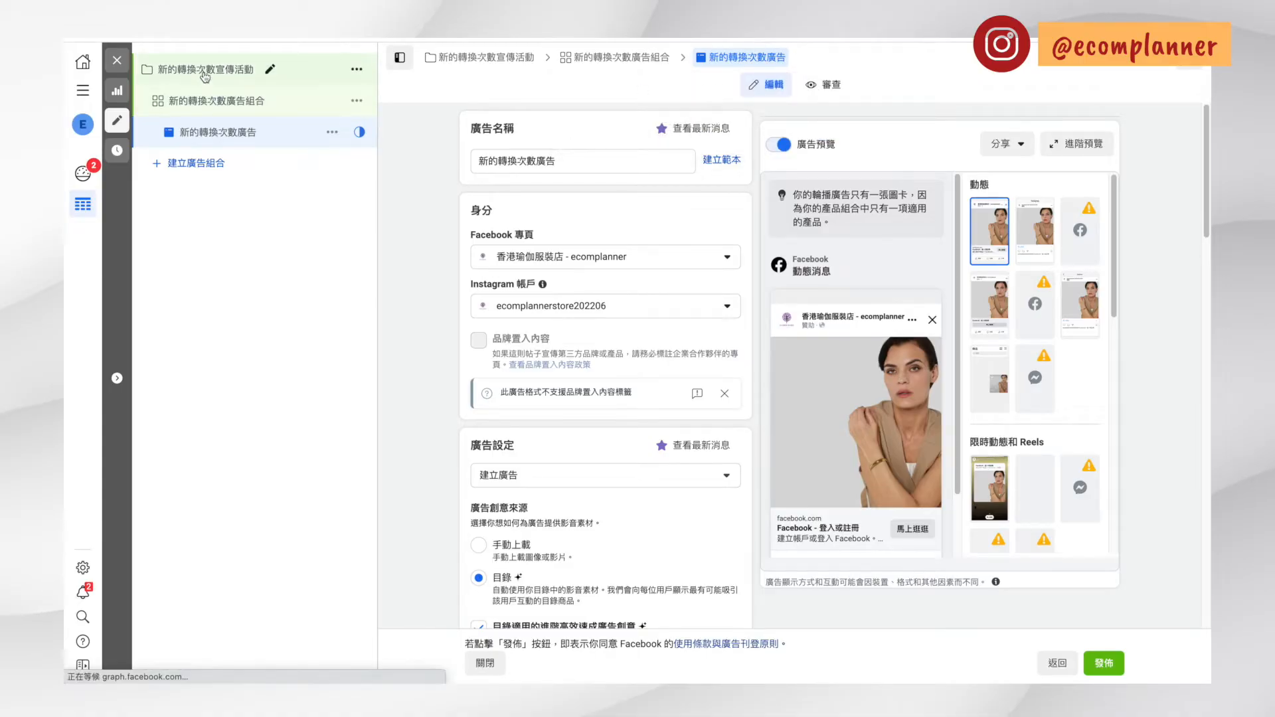
left_click(227, 101)
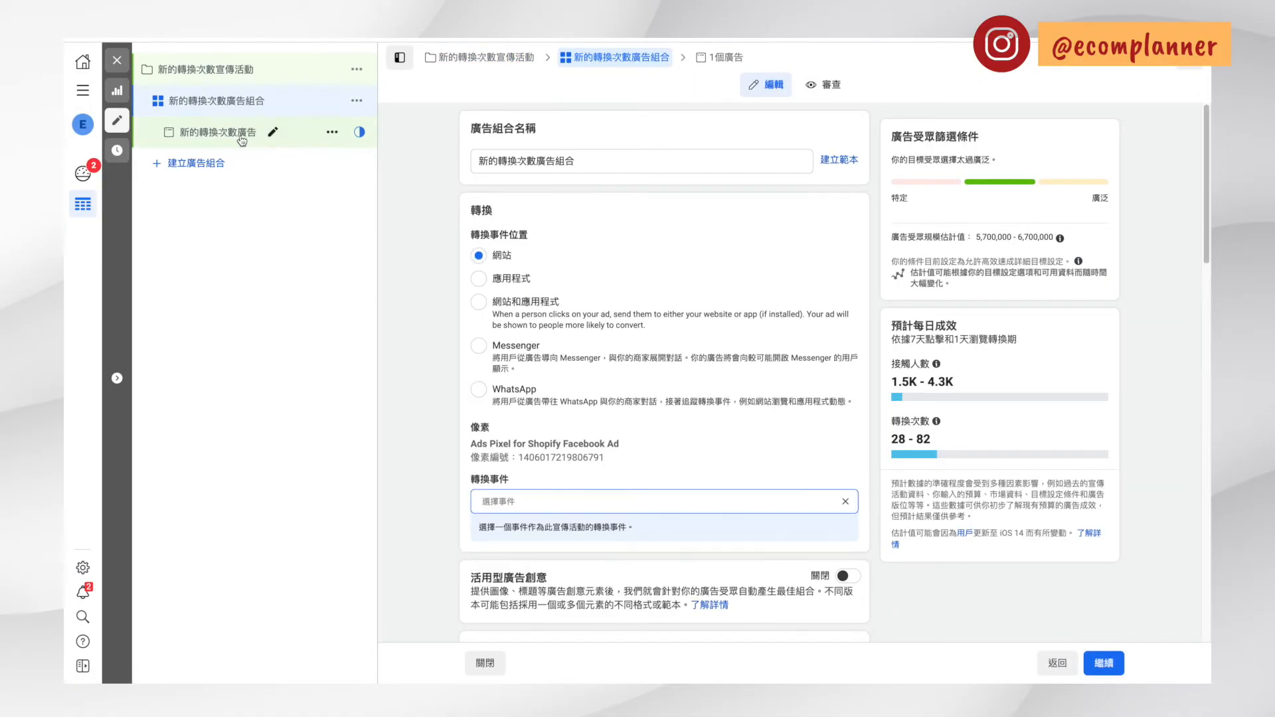
left_click(240, 132)
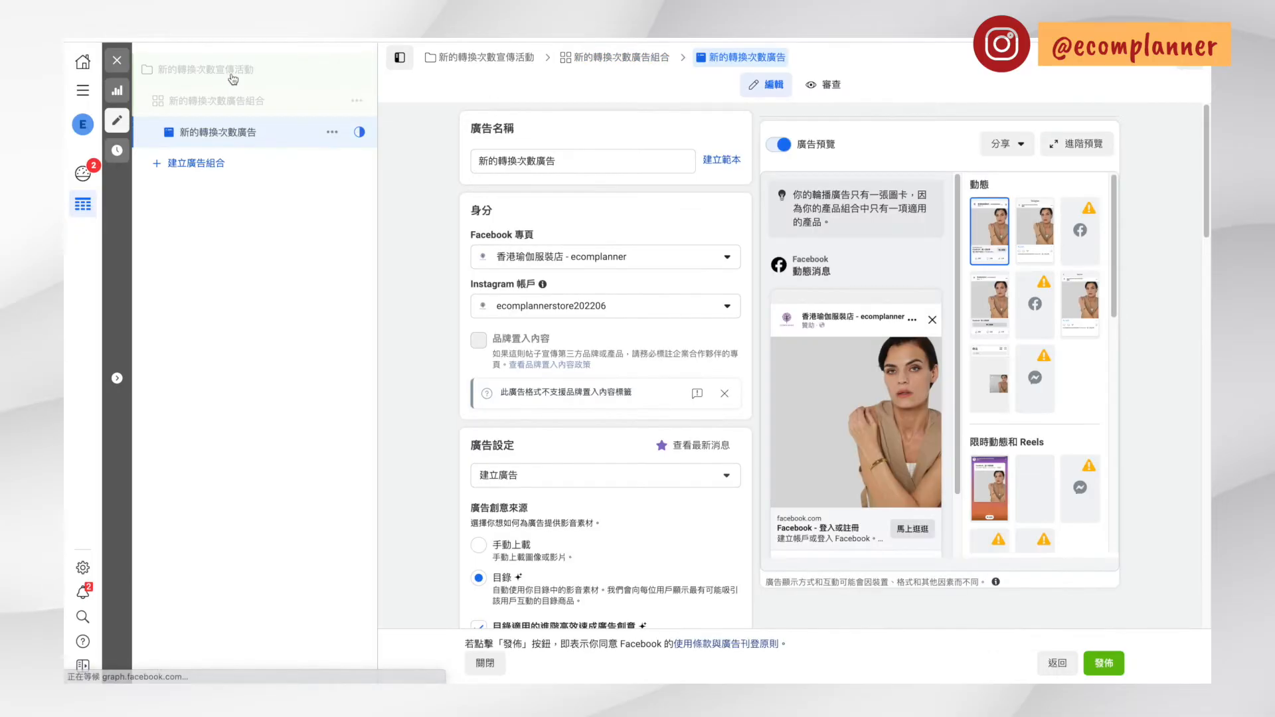
Return to the campaign level and rename the campaign as 20220613 conversion cold F sport
left_click(229, 73)
left_click(623, 161)
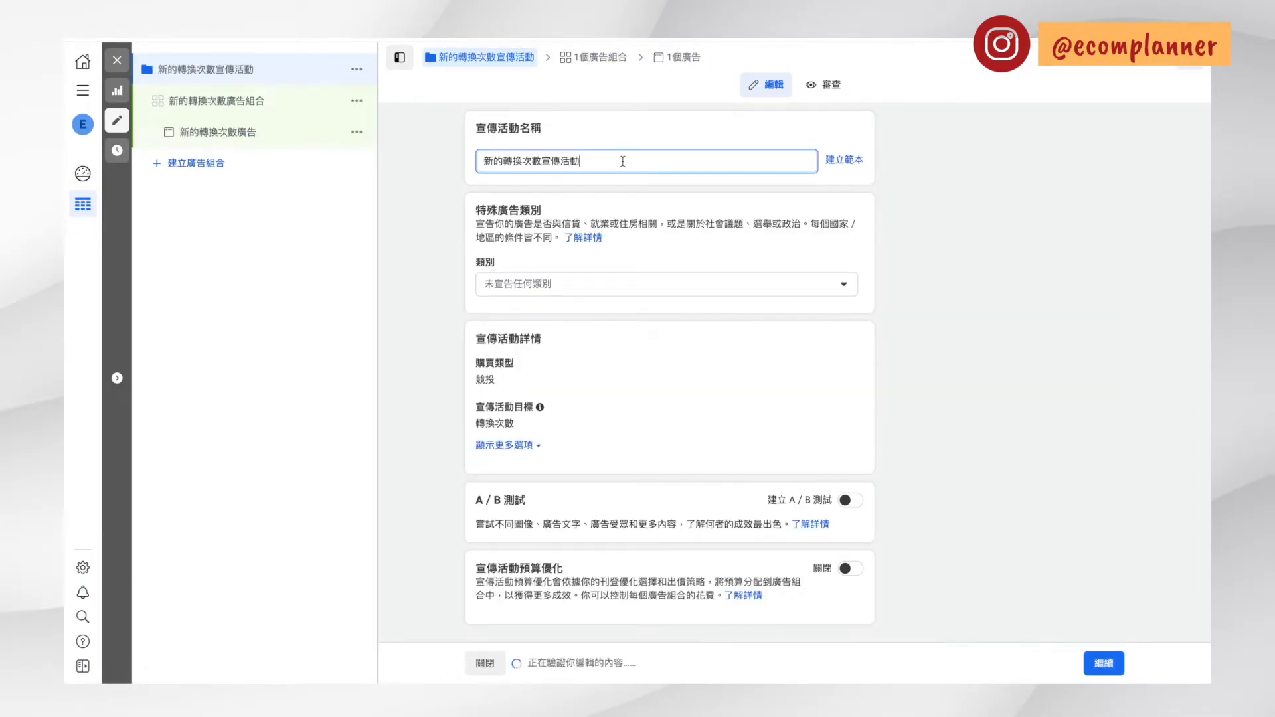
left_click_drag(623, 161, 458, 165)
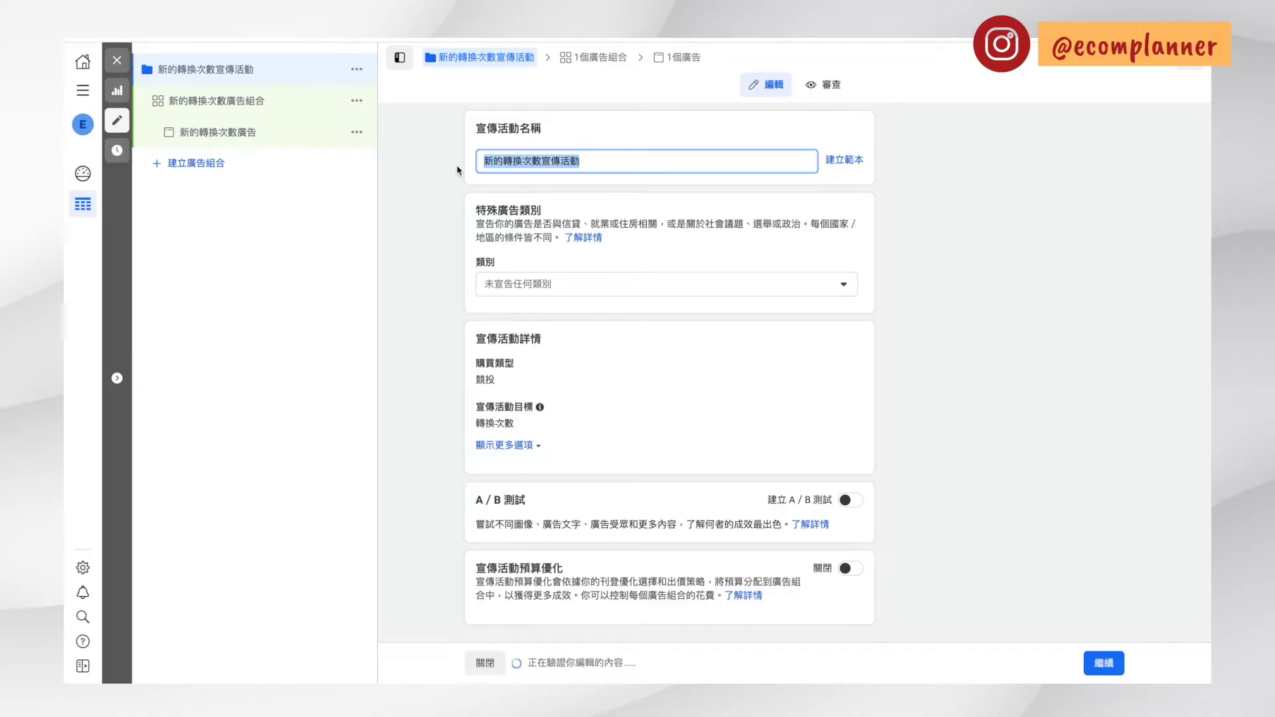
key("BackSpace")
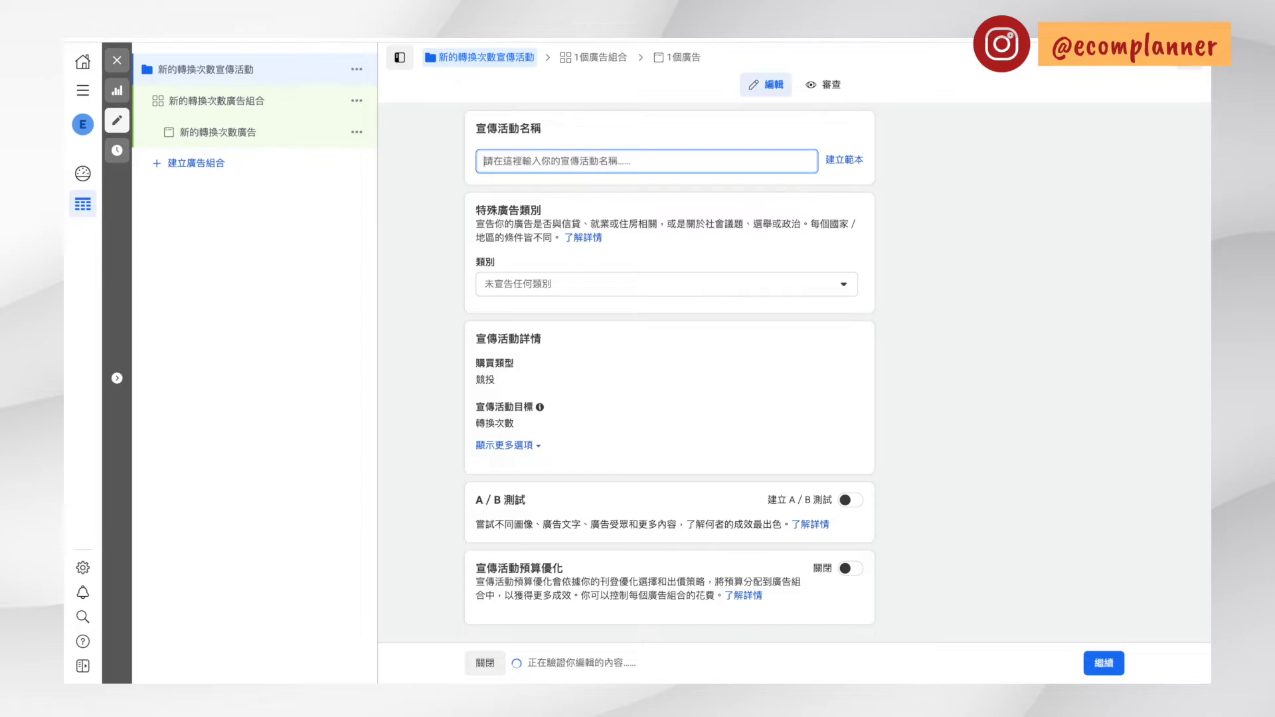
type("3")
key("BackSpace")
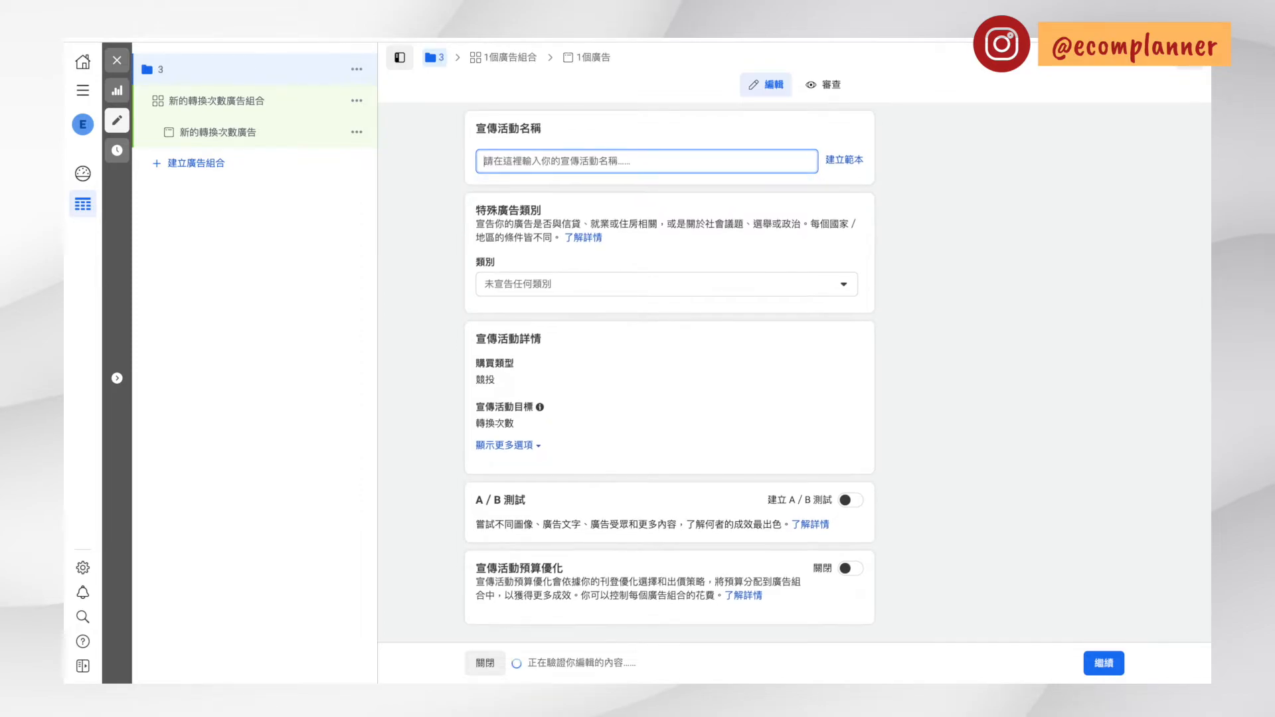
type("20220")
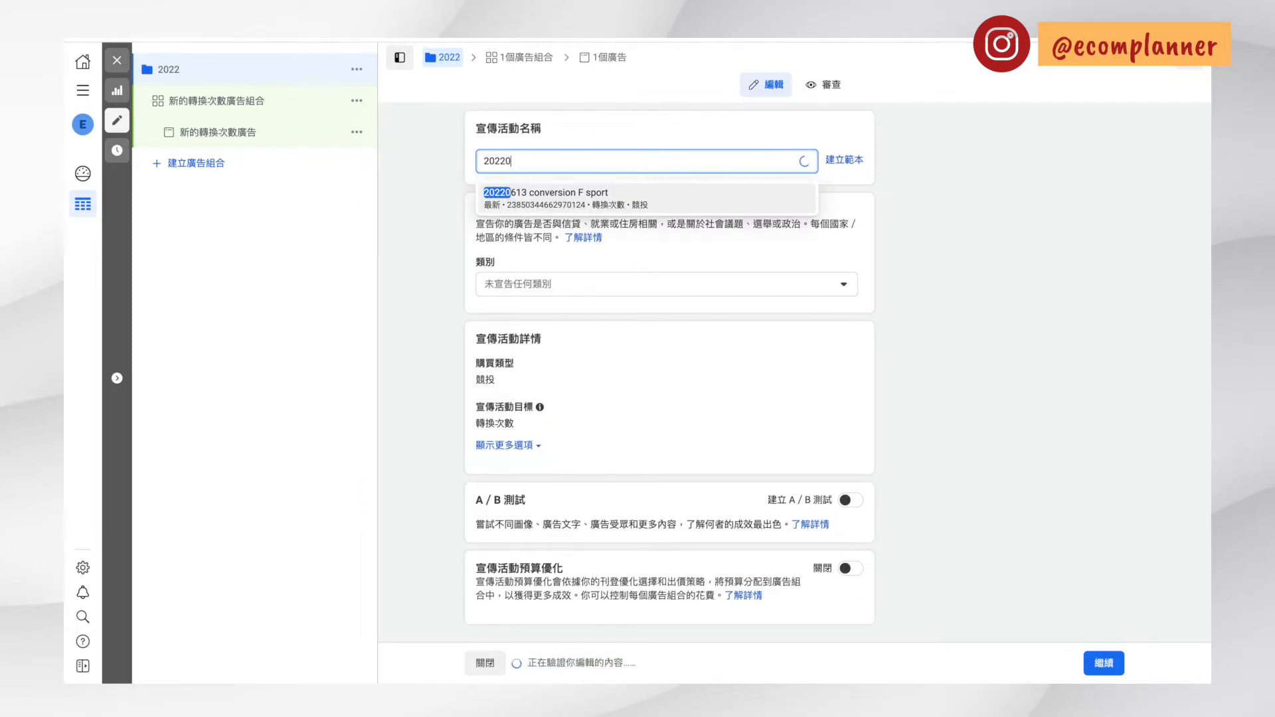
type("613")
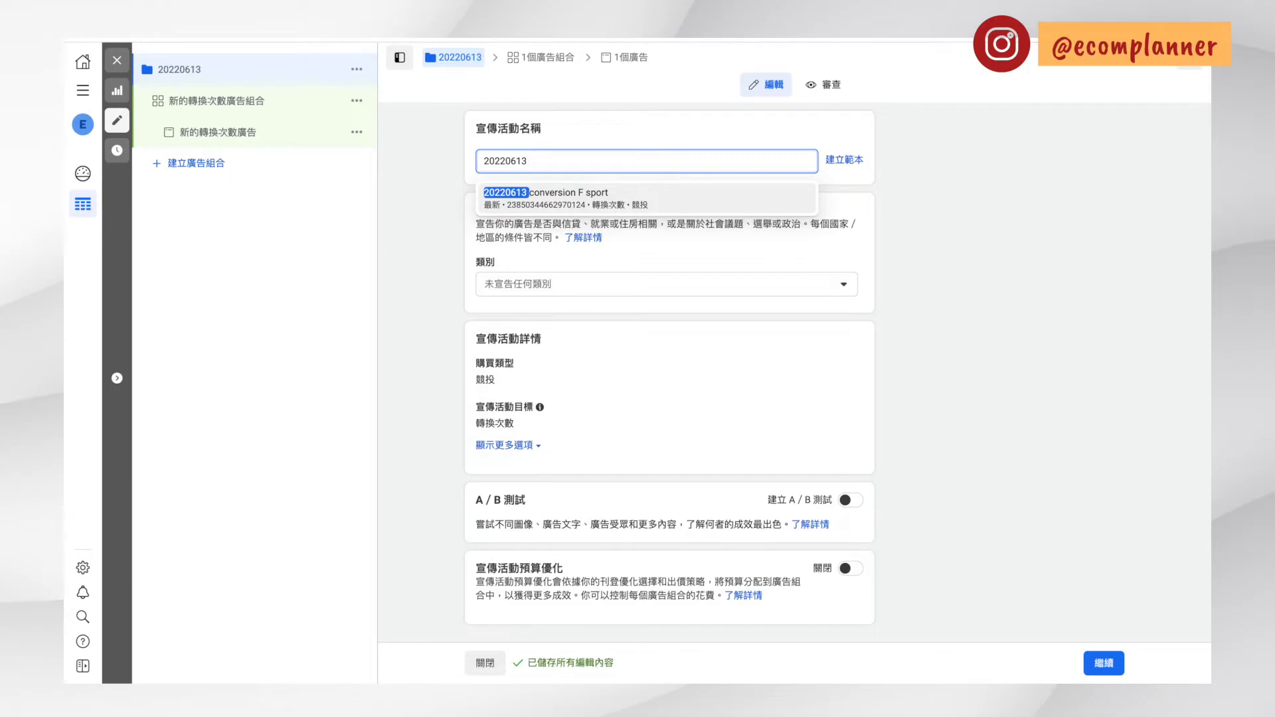
type("conver")
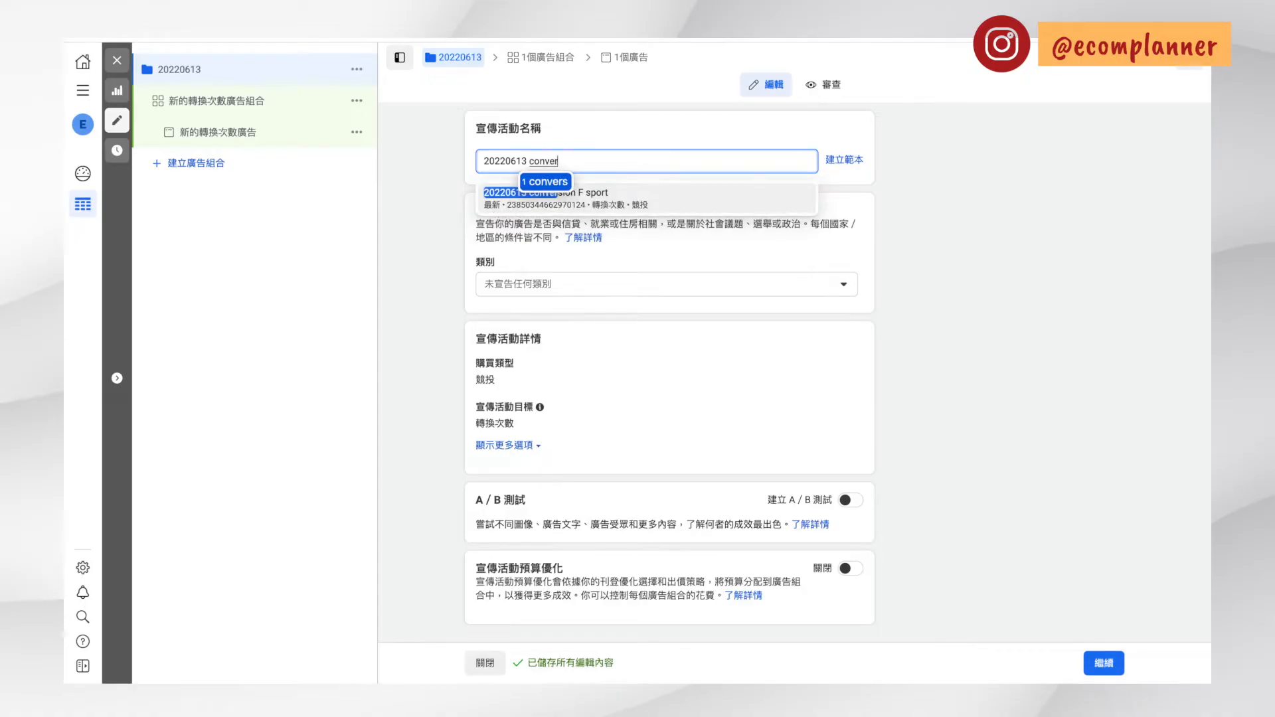
type("sion")
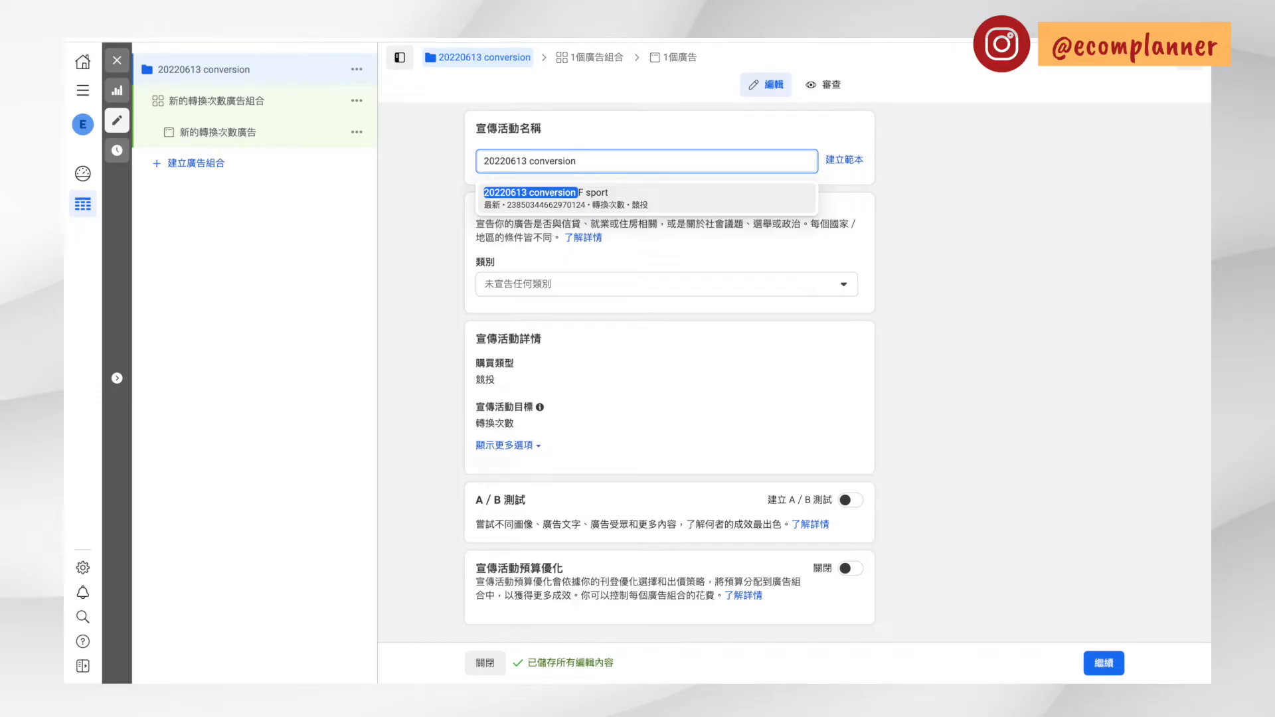
type("cold")
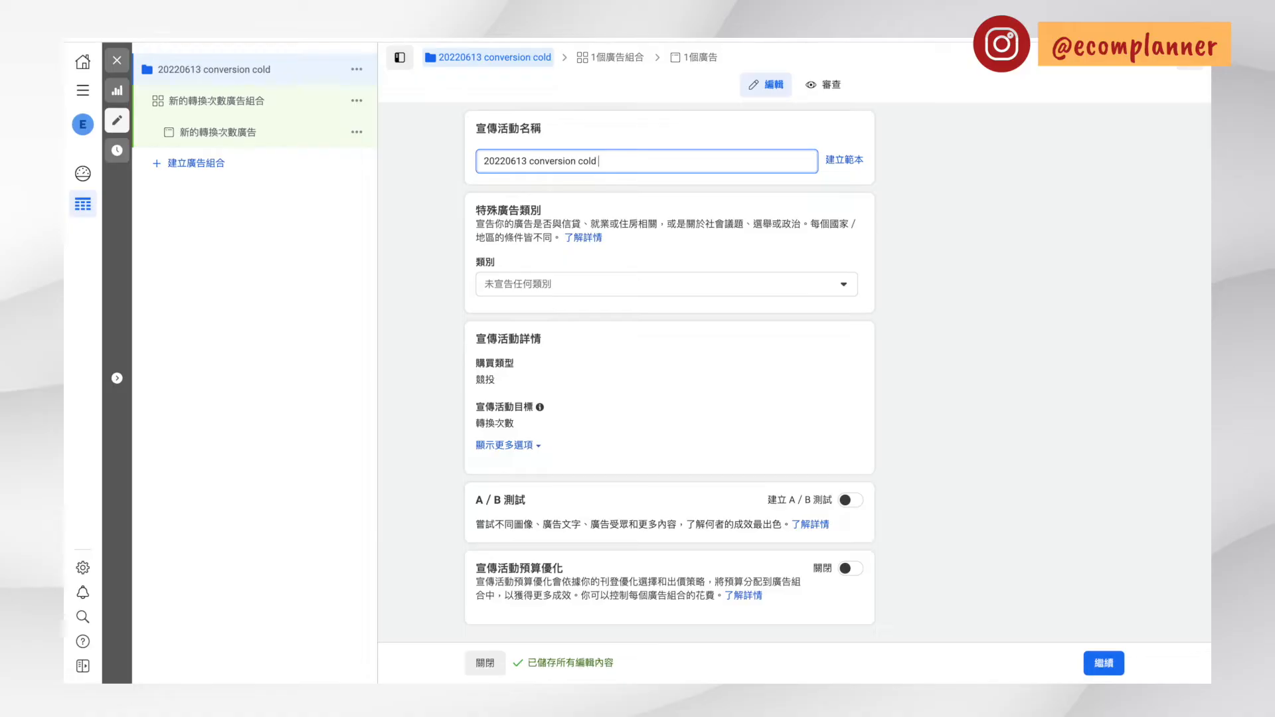
type("F")
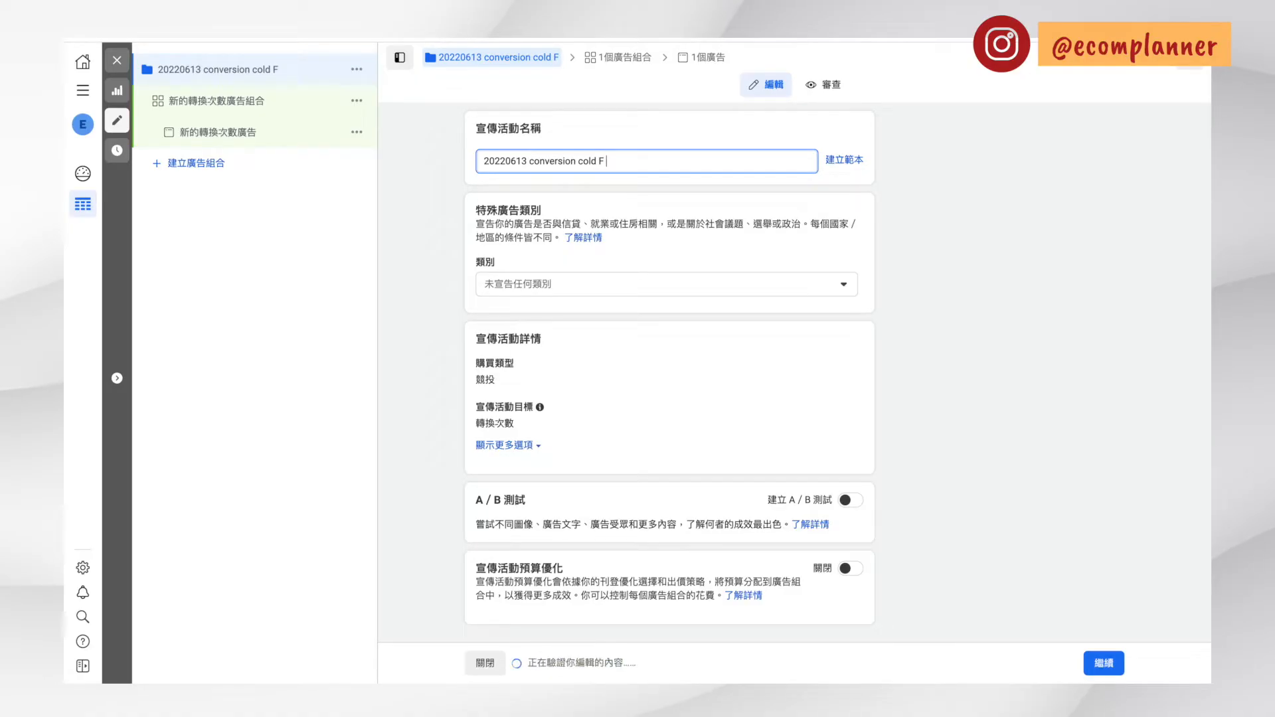
type(" sport")
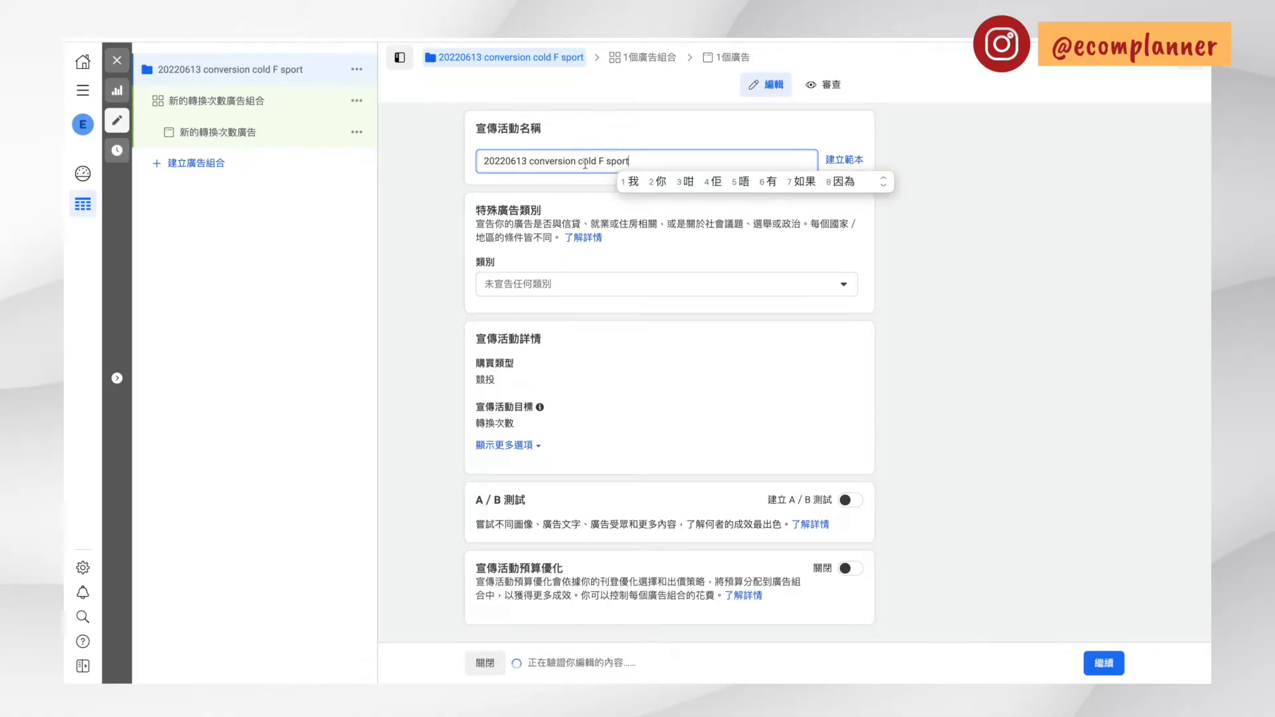
left_click(648, 143)
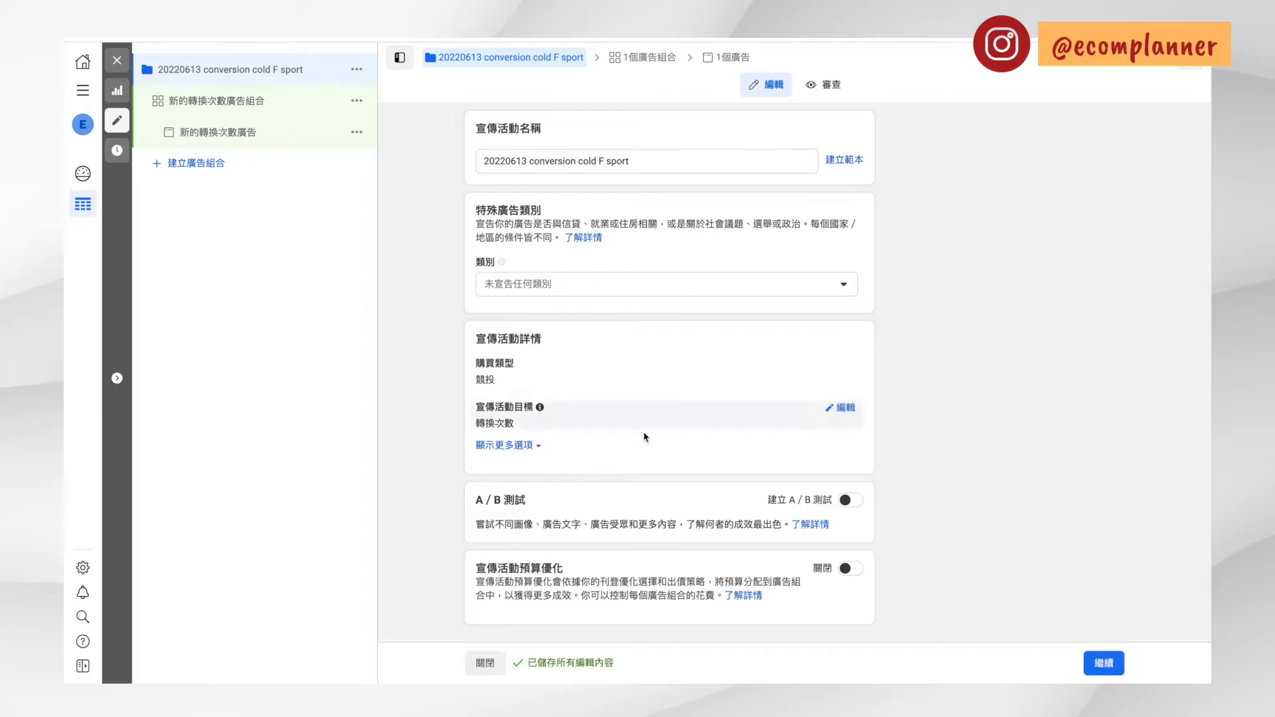
left_click(646, 164)
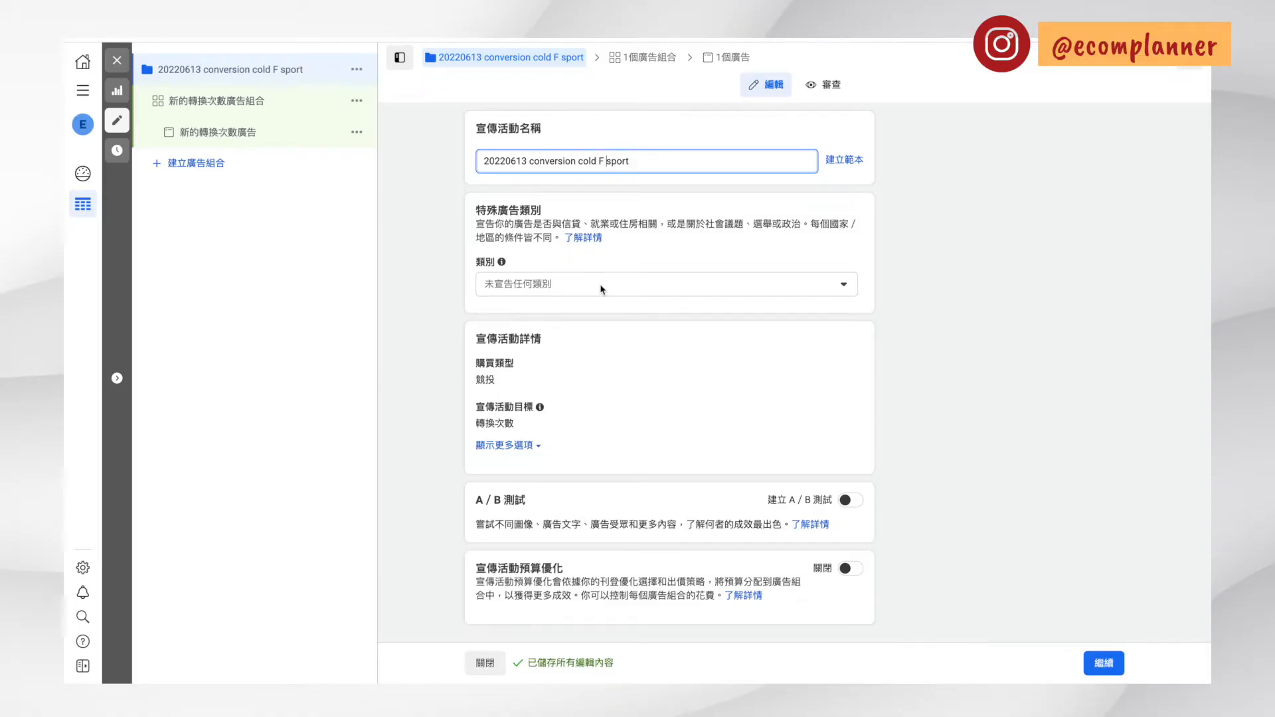
Open the campaign's buying type (購買類型) and objective (宣傳活動目標) for editing and examine the available objectives
left_click(533, 384)
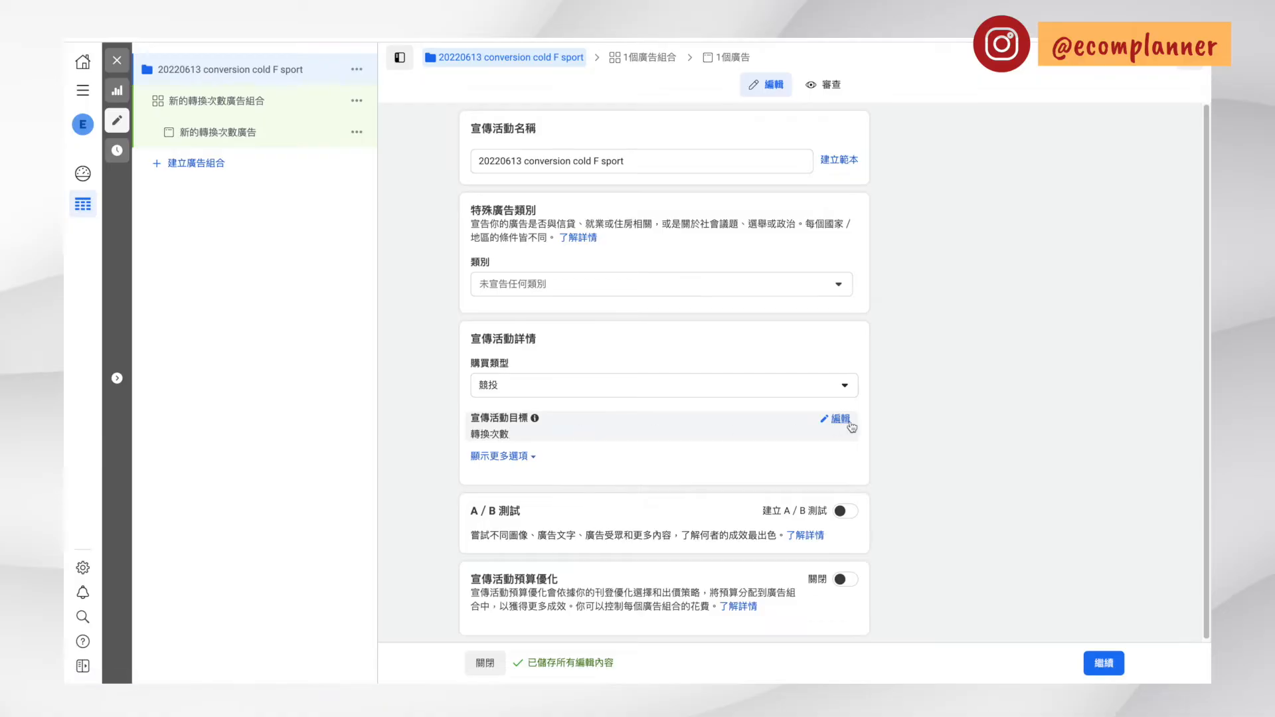
left_click(850, 425)
scroll(803, 549, "down", 2)
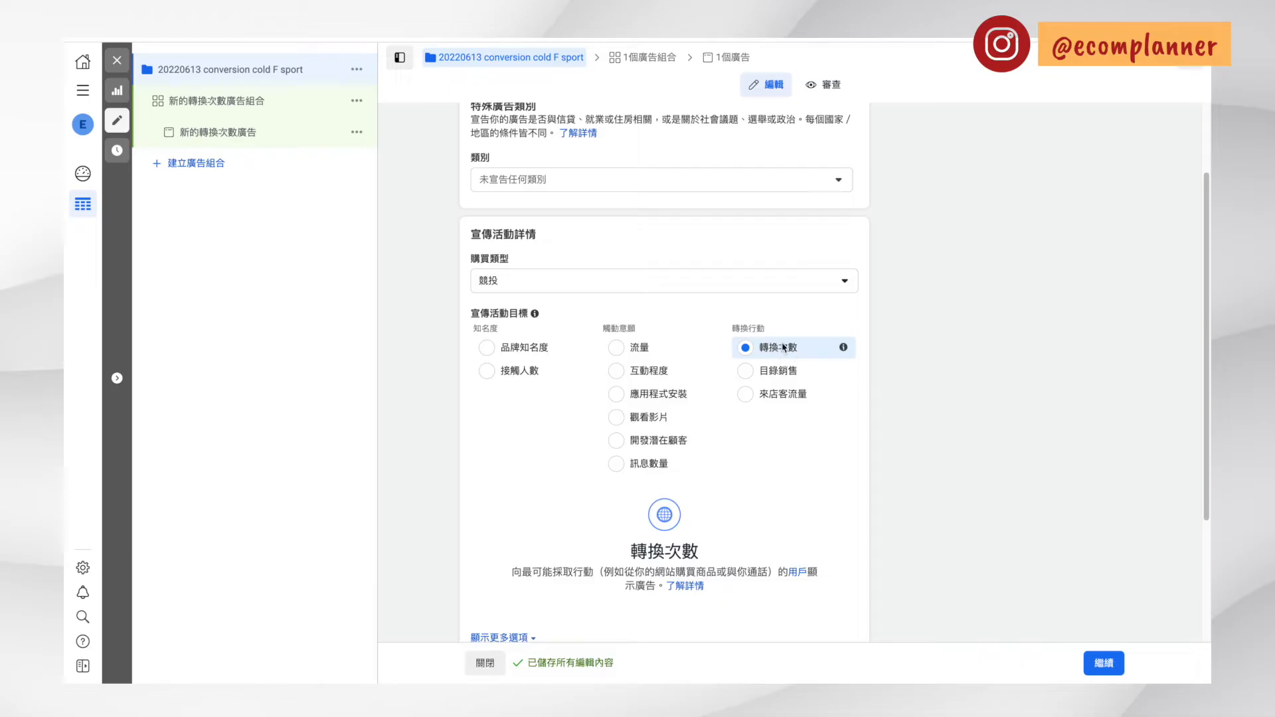
Reveal the additional campaign options and examine the spending limit (宣傳活動支出上限), A/B test and budget optimization (宣傳活動預算優化) settings
scroll(690, 415, "down", 3)
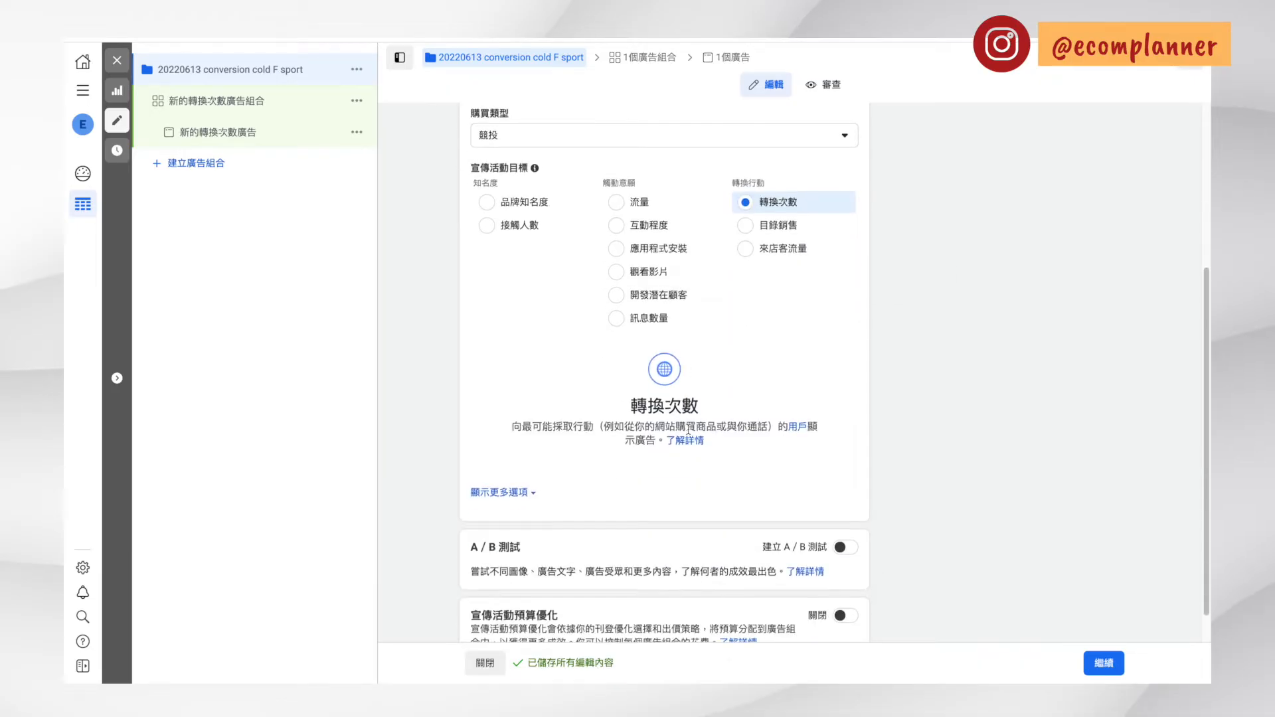
left_click(519, 495)
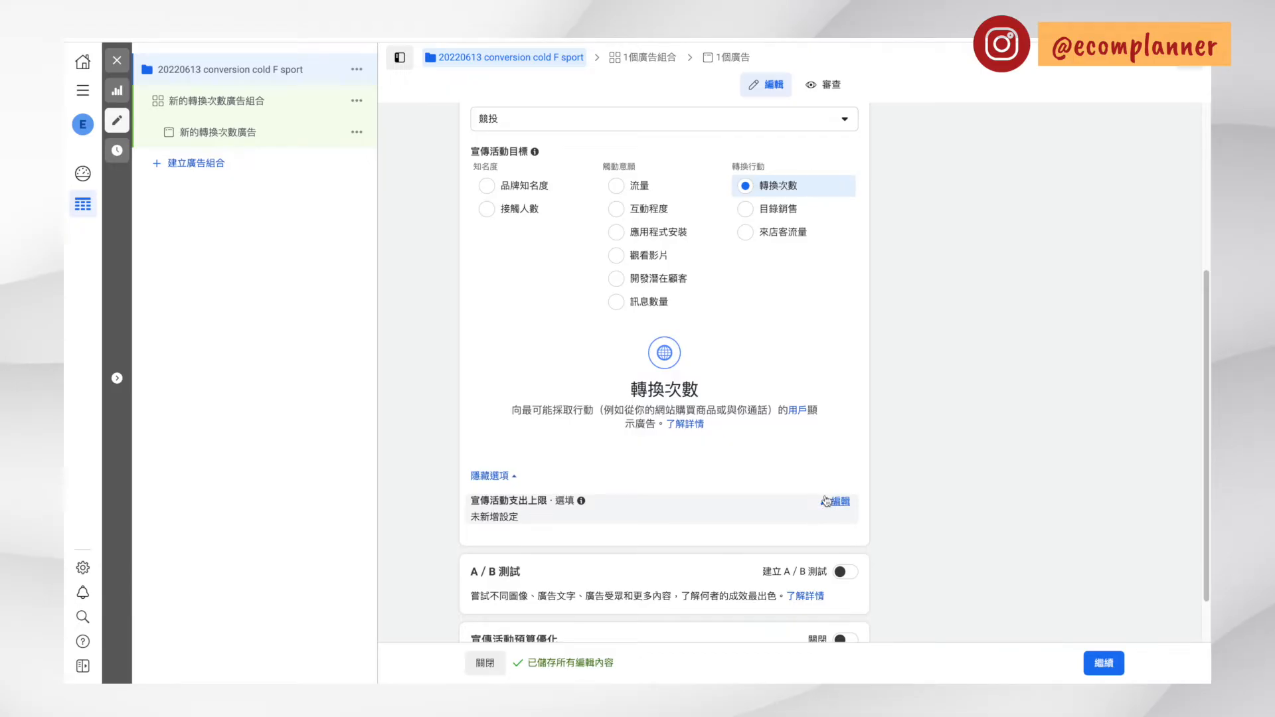
scroll(570, 464, "down", 1)
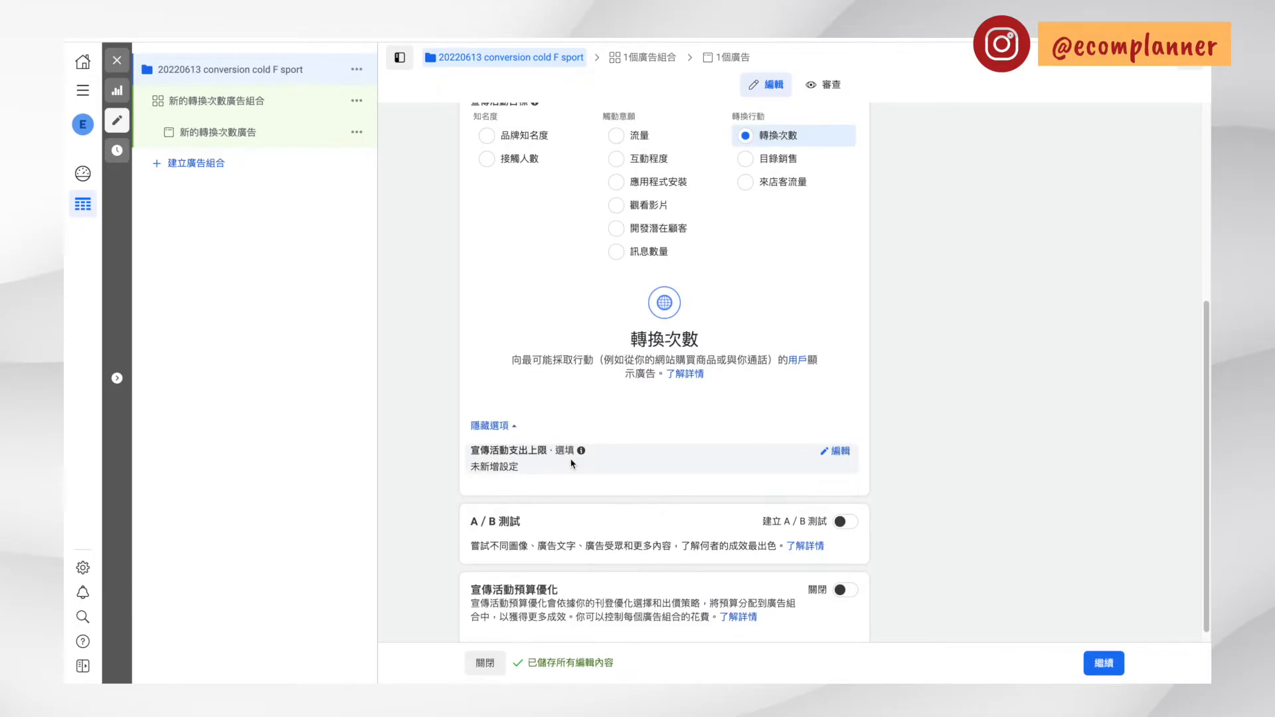
scroll(593, 462, "down", 1)
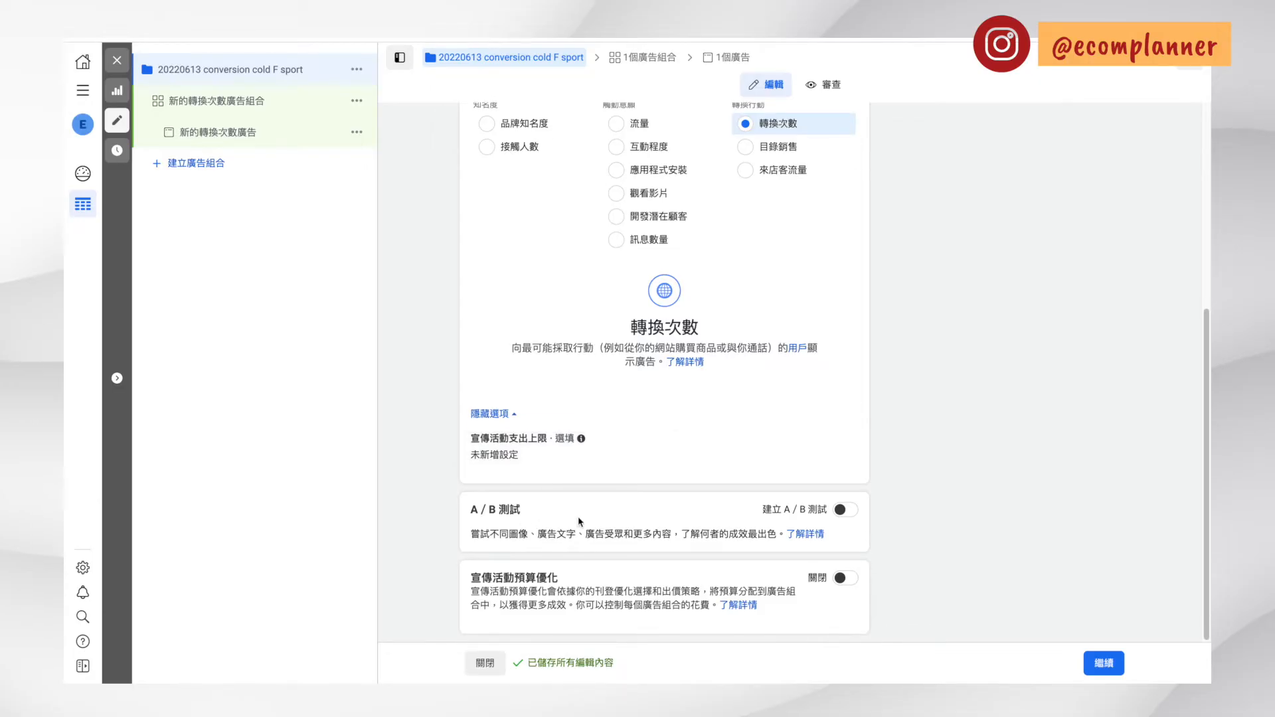
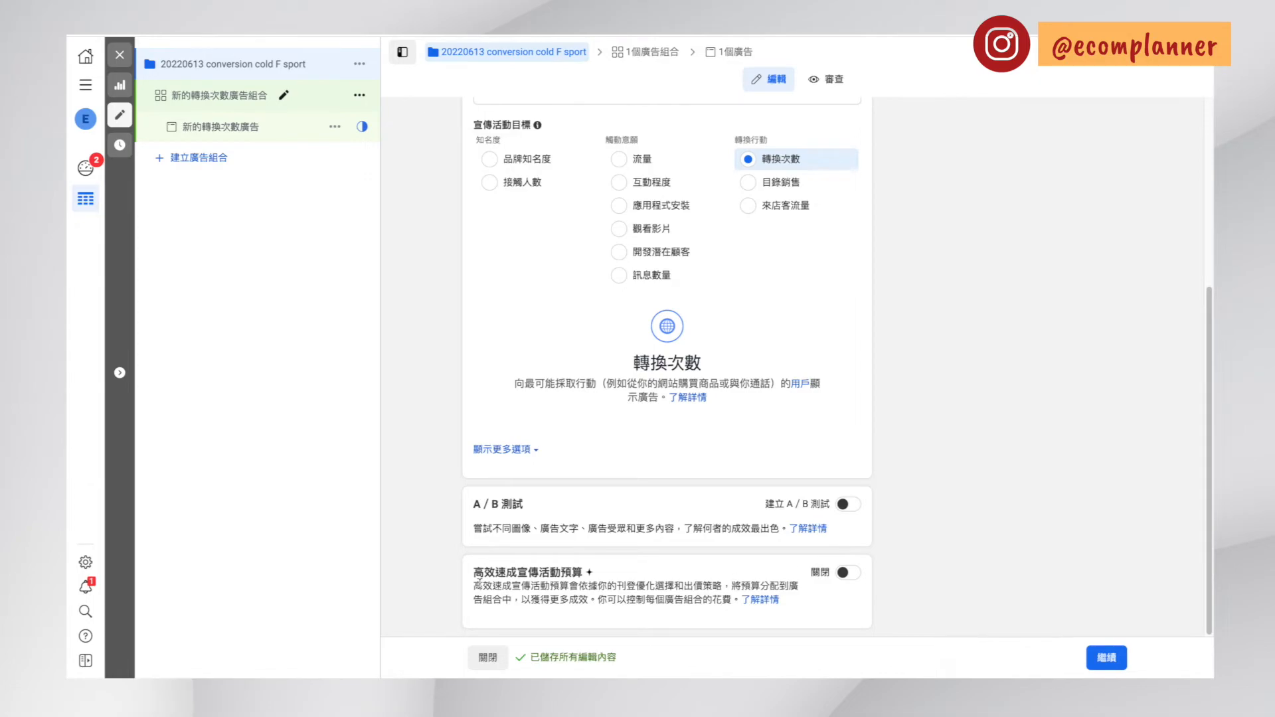
Continue to the ad set level and choose 購買 as the conversion event (轉換事件) for the website location
left_click(1105, 657)
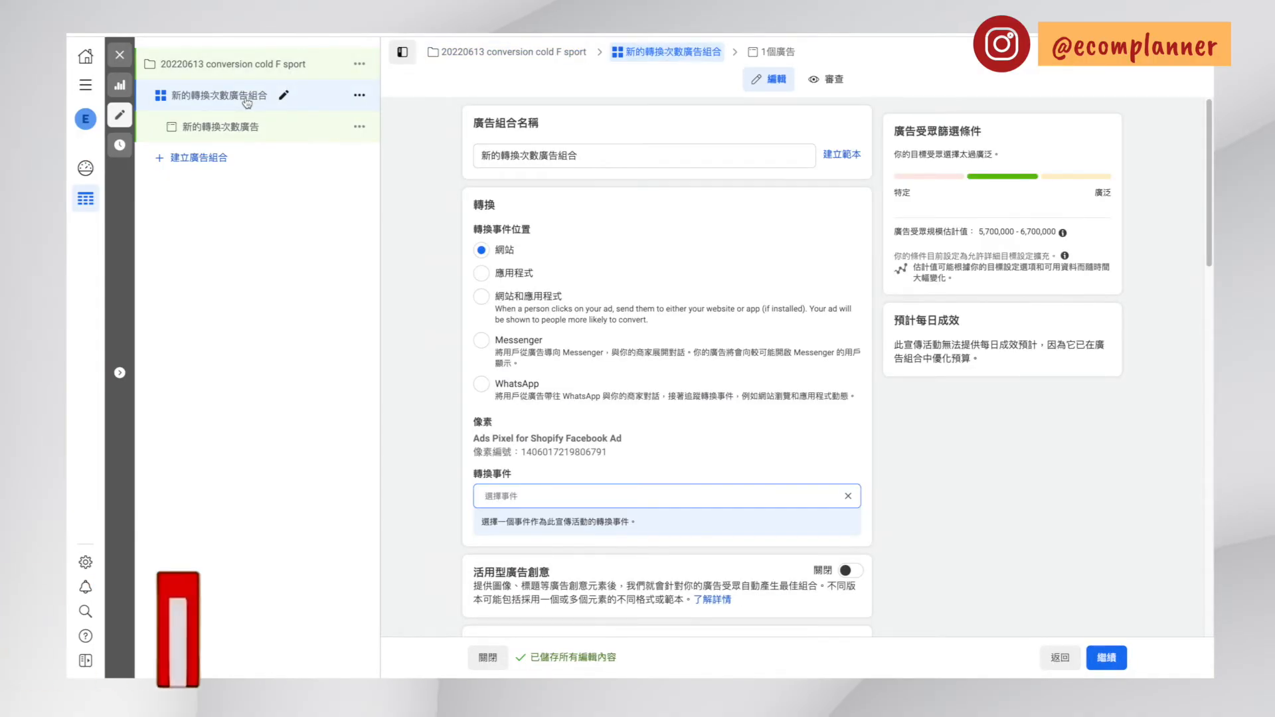
left_click(486, 151)
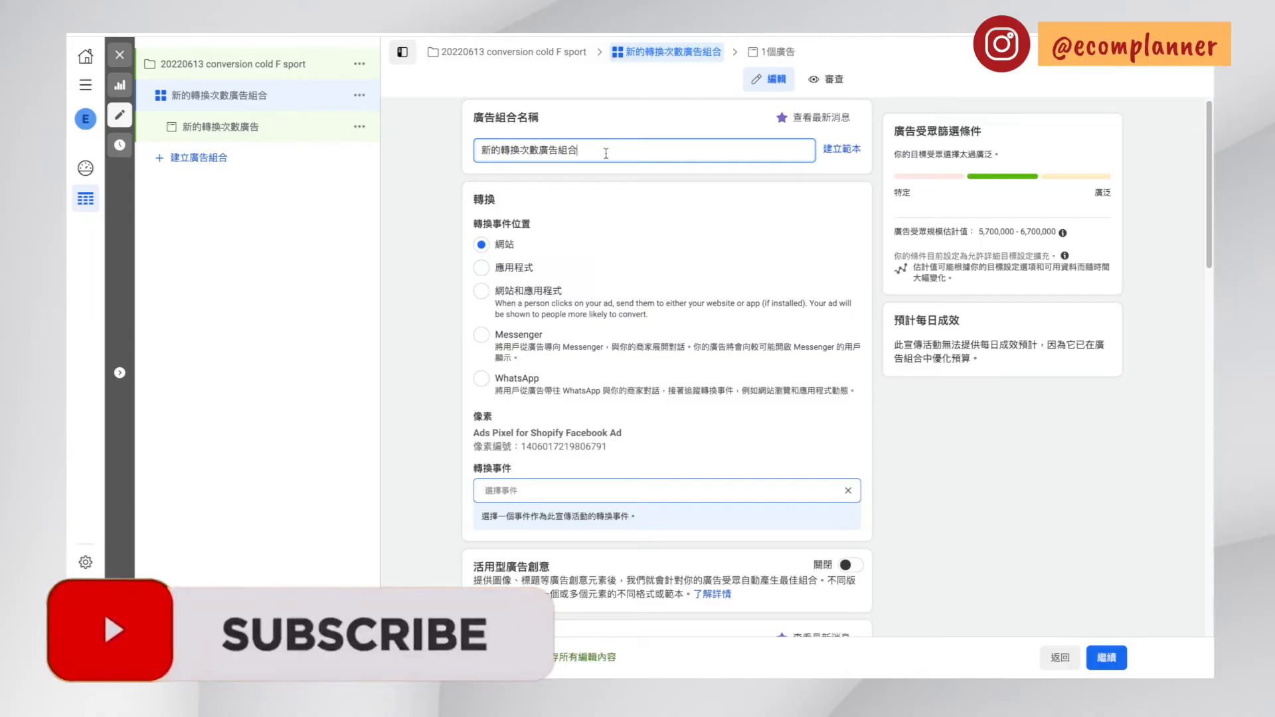
double_click(583, 153)
left_click(650, 219)
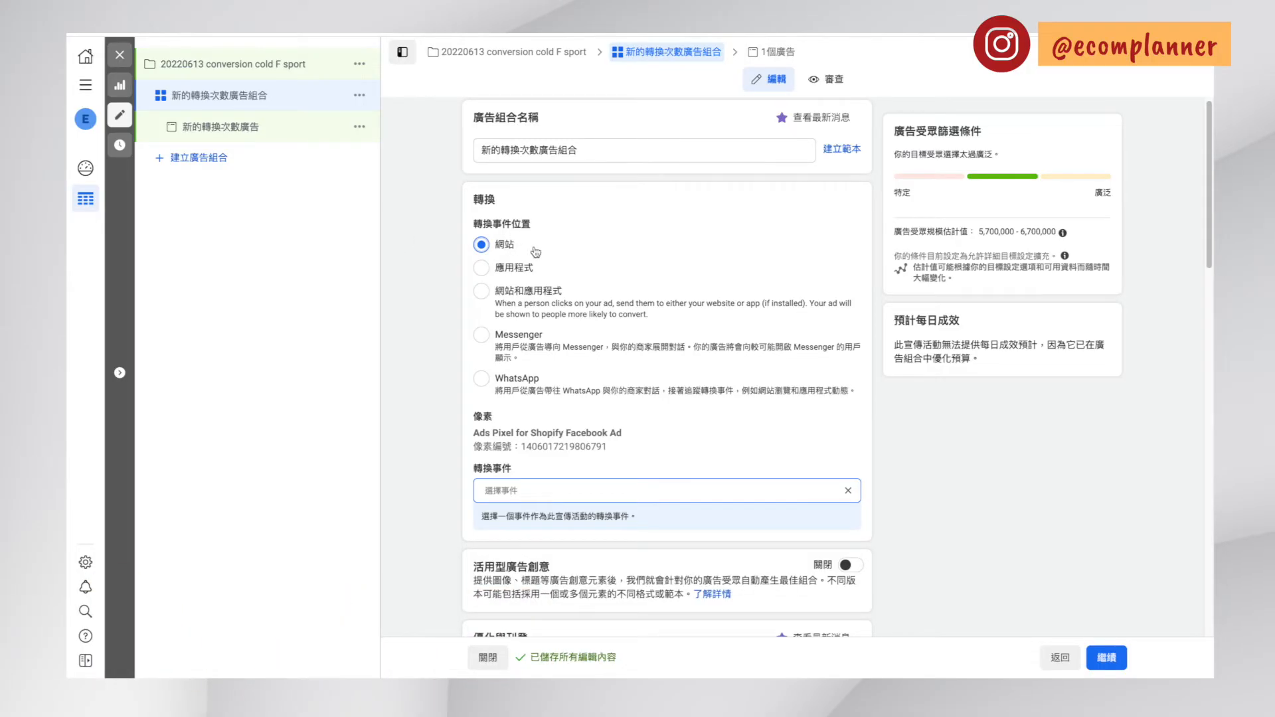
scroll(551, 262, "down", 1)
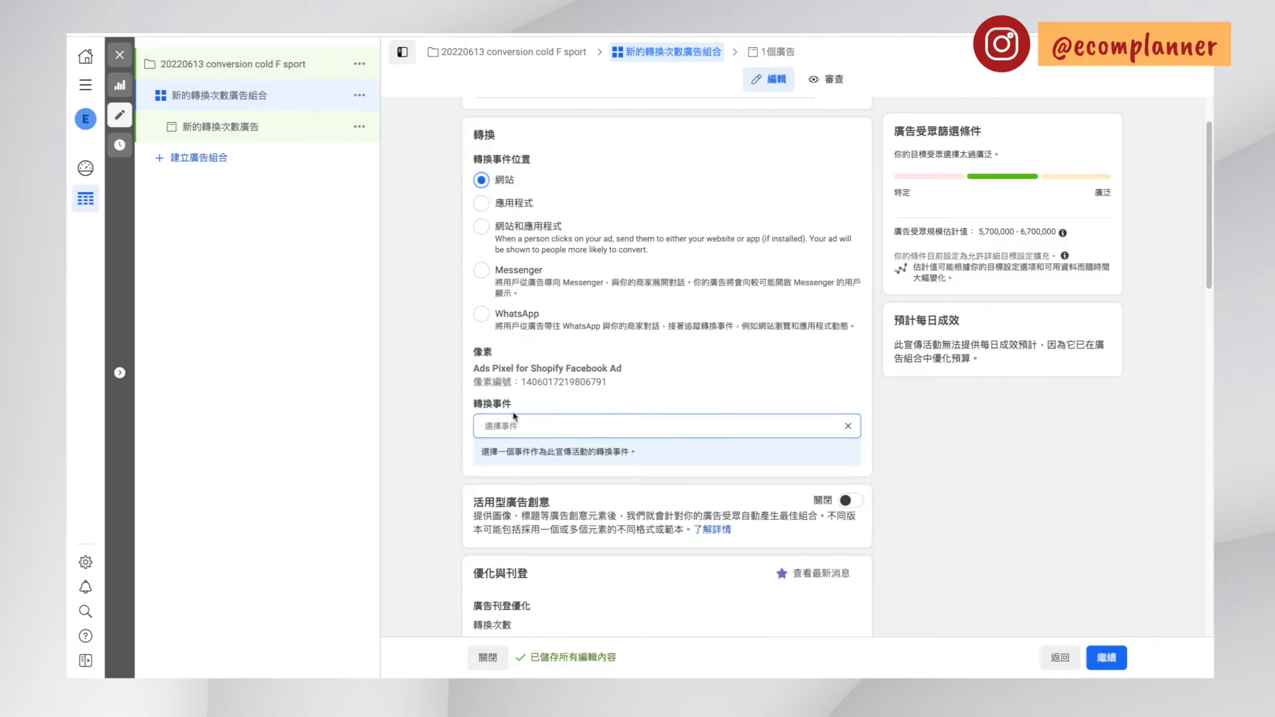
left_click(624, 425)
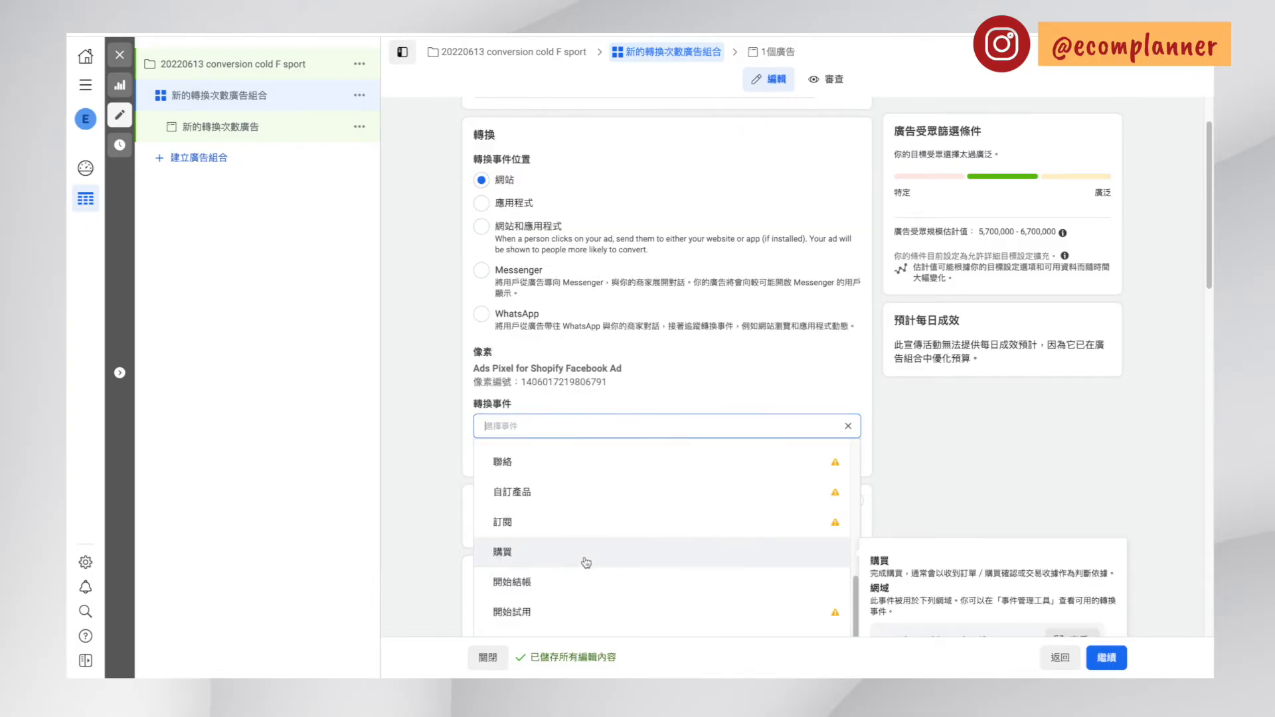
left_click(585, 562)
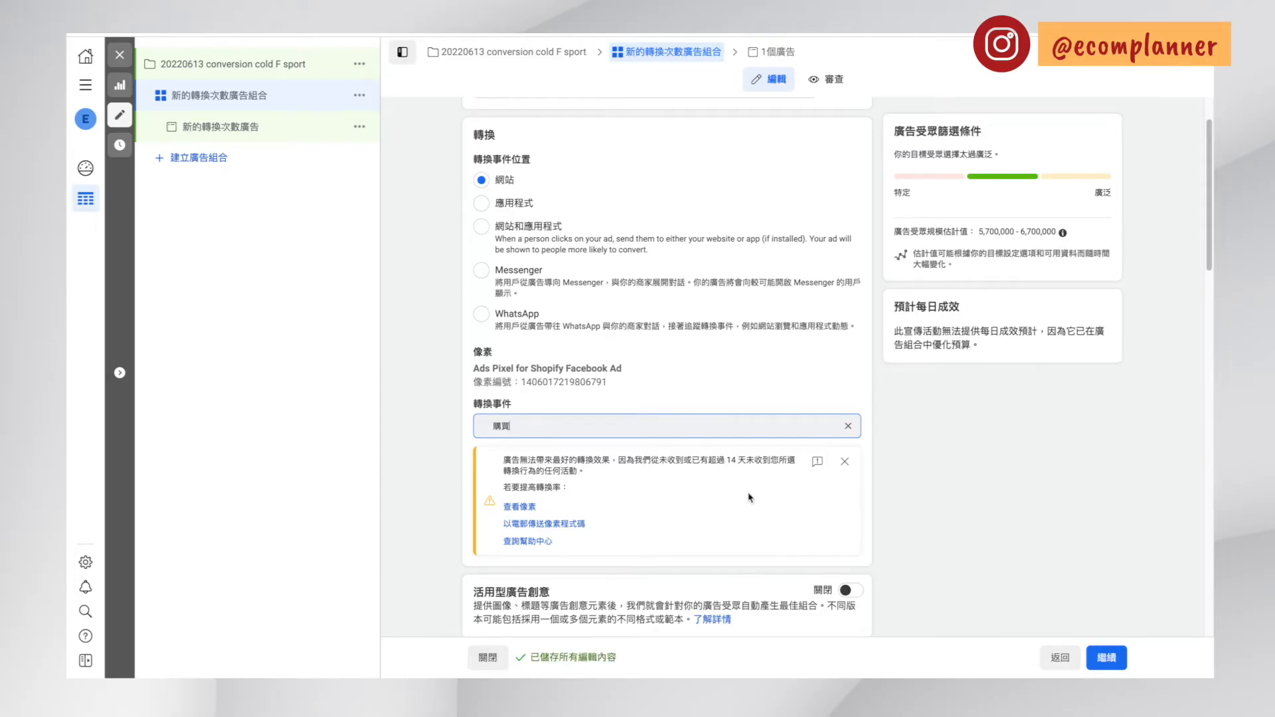
scroll(711, 491, "down", 1)
left_click(974, 456)
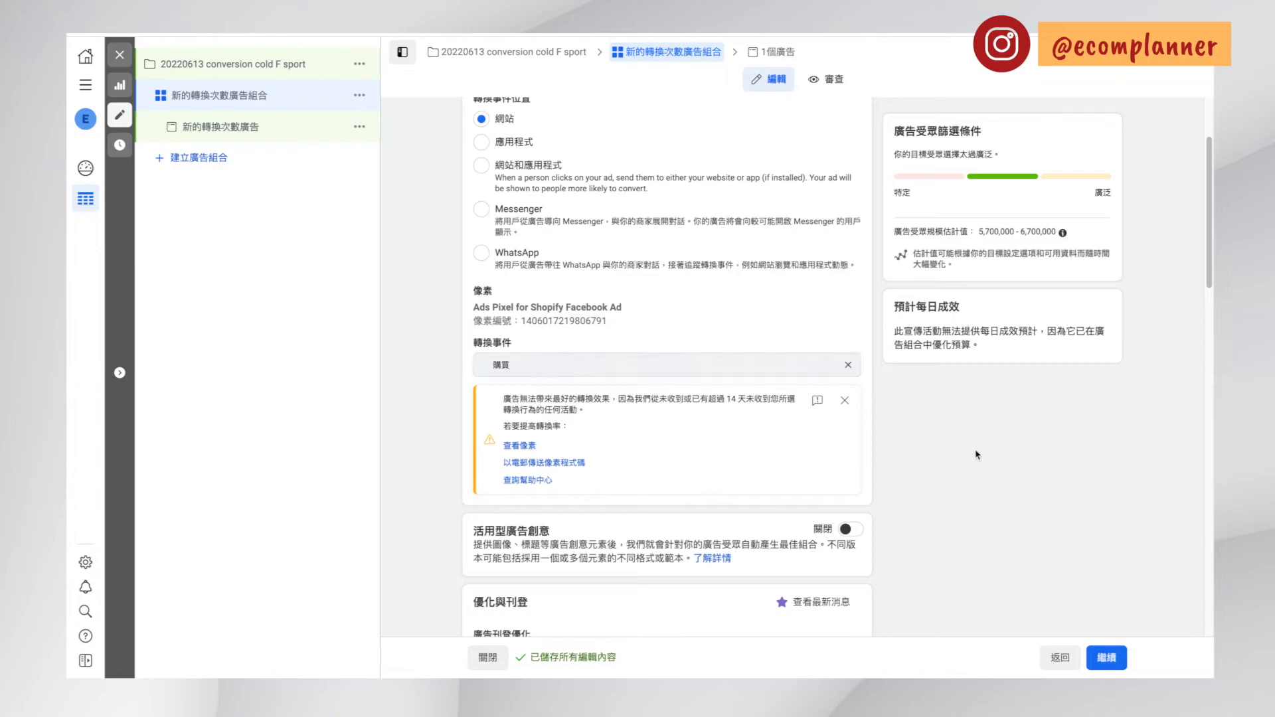
Examine the ad set's dynamic creative (活用型廣告創意) and delivery optimization settings, including the available attribution windows (歸因條件設定)
scroll(755, 336, "down", 2)
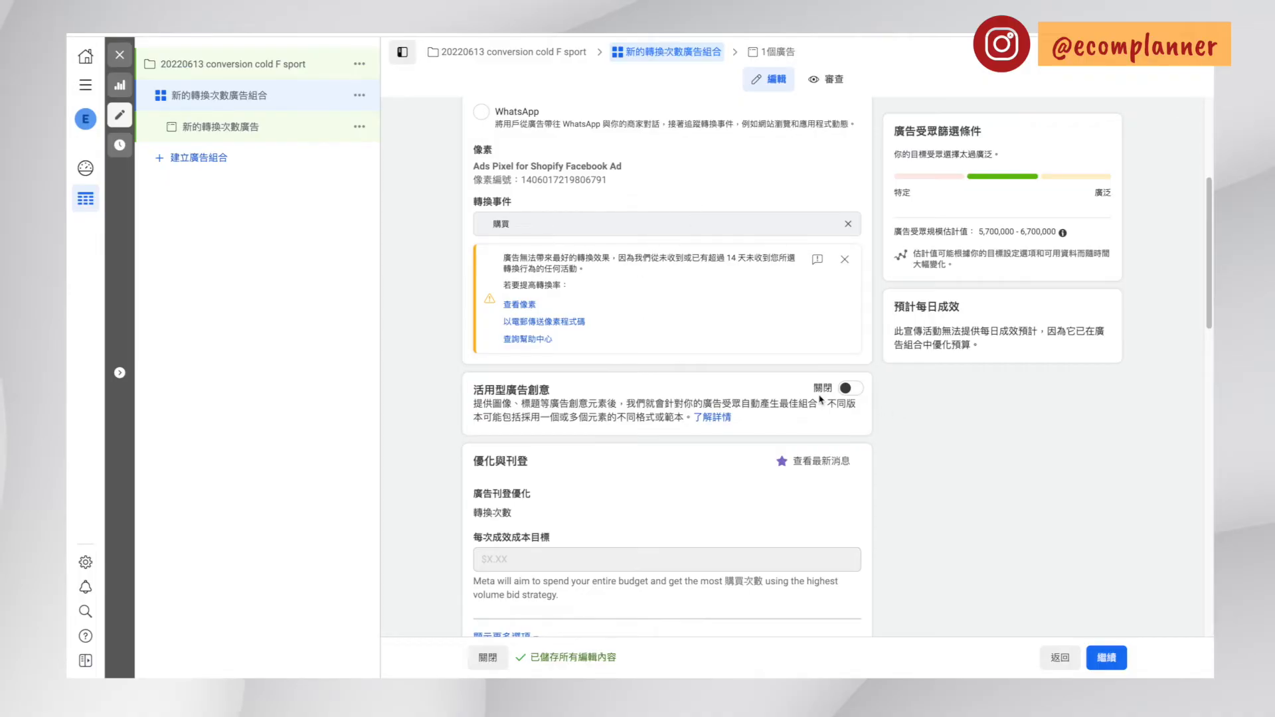
scroll(766, 403, "down", 2)
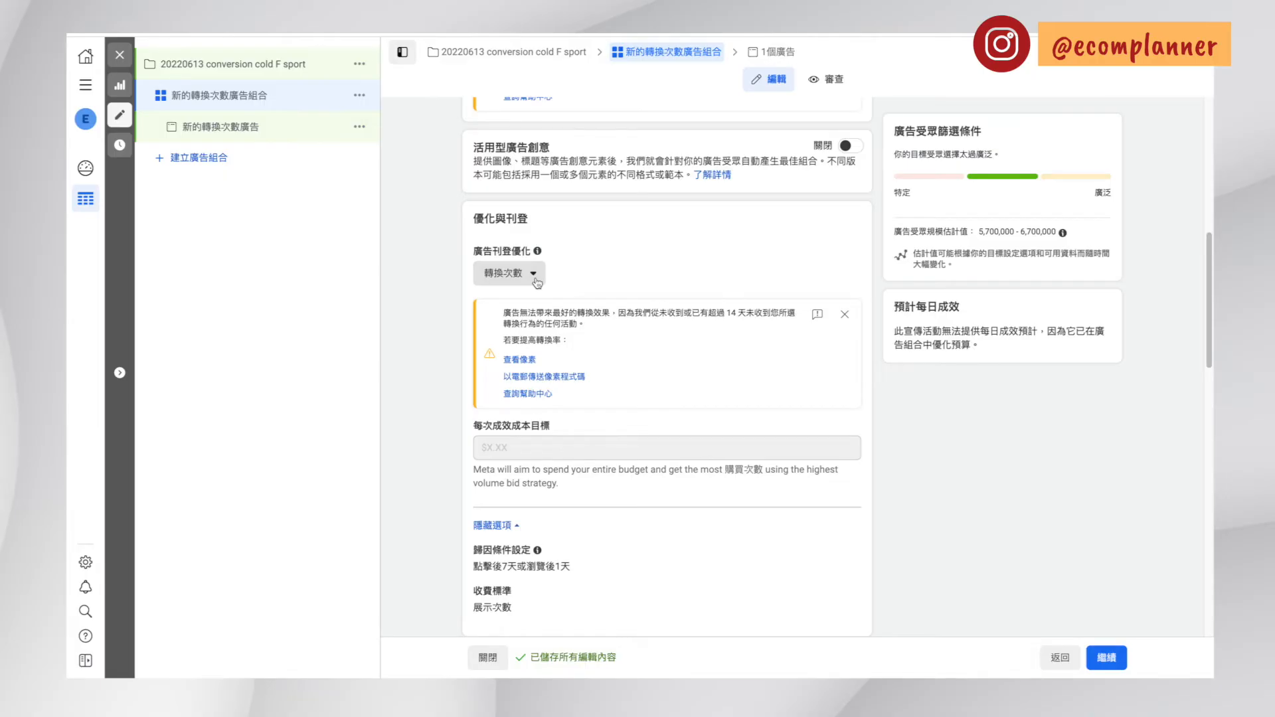
scroll(537, 282, "down", 2)
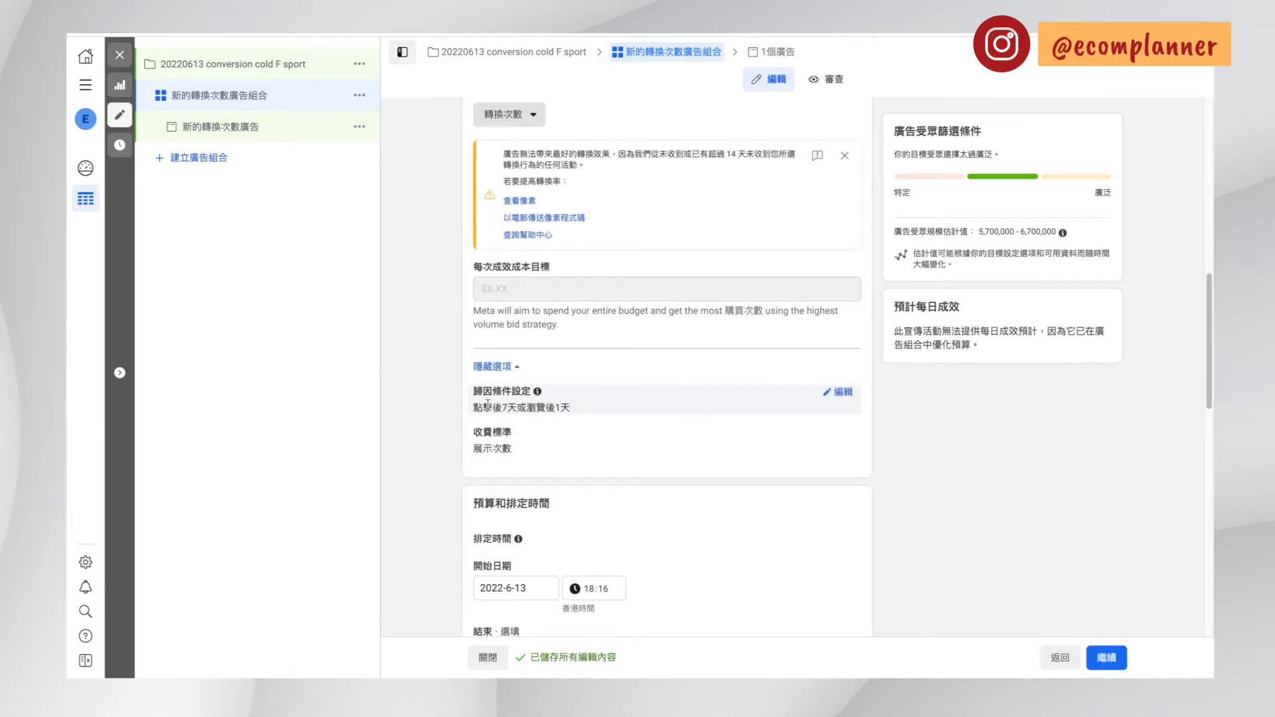
left_click(609, 411)
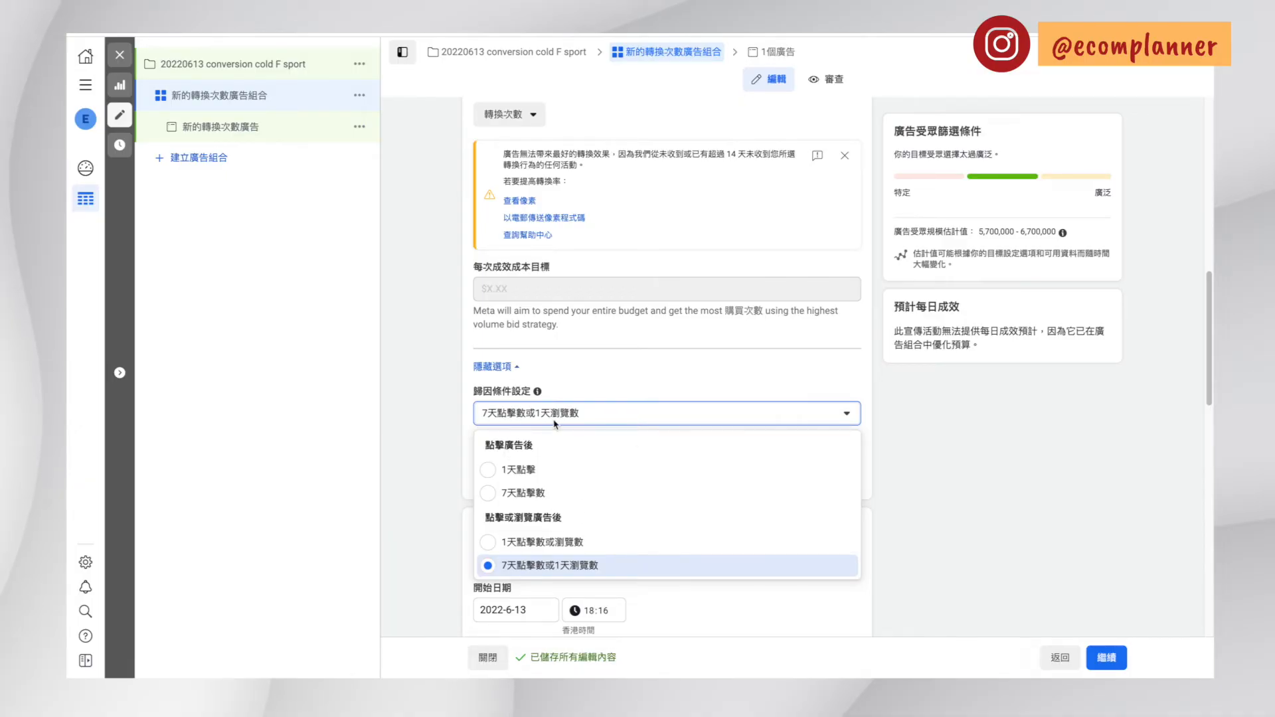
left_click(581, 422)
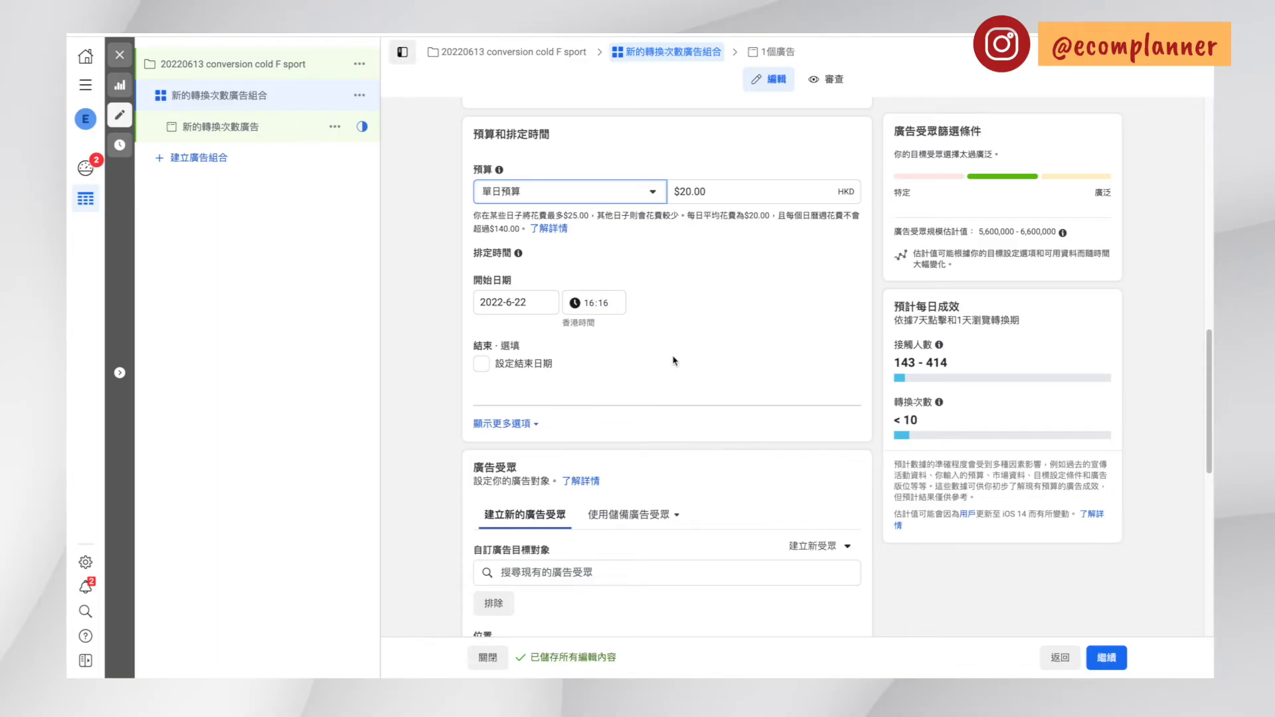
Set the ad set's daily budget (單日預算) to HKD 30 and review its spending explanation
left_click(653, 199)
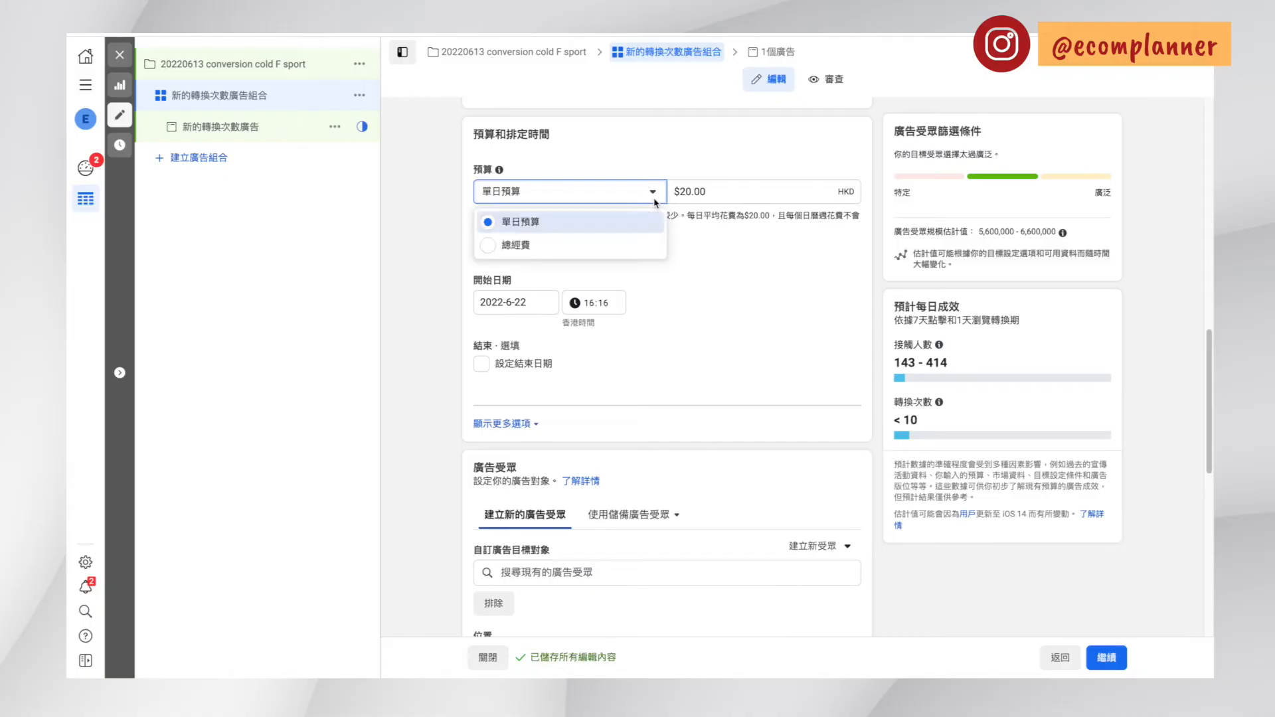
left_click(606, 247)
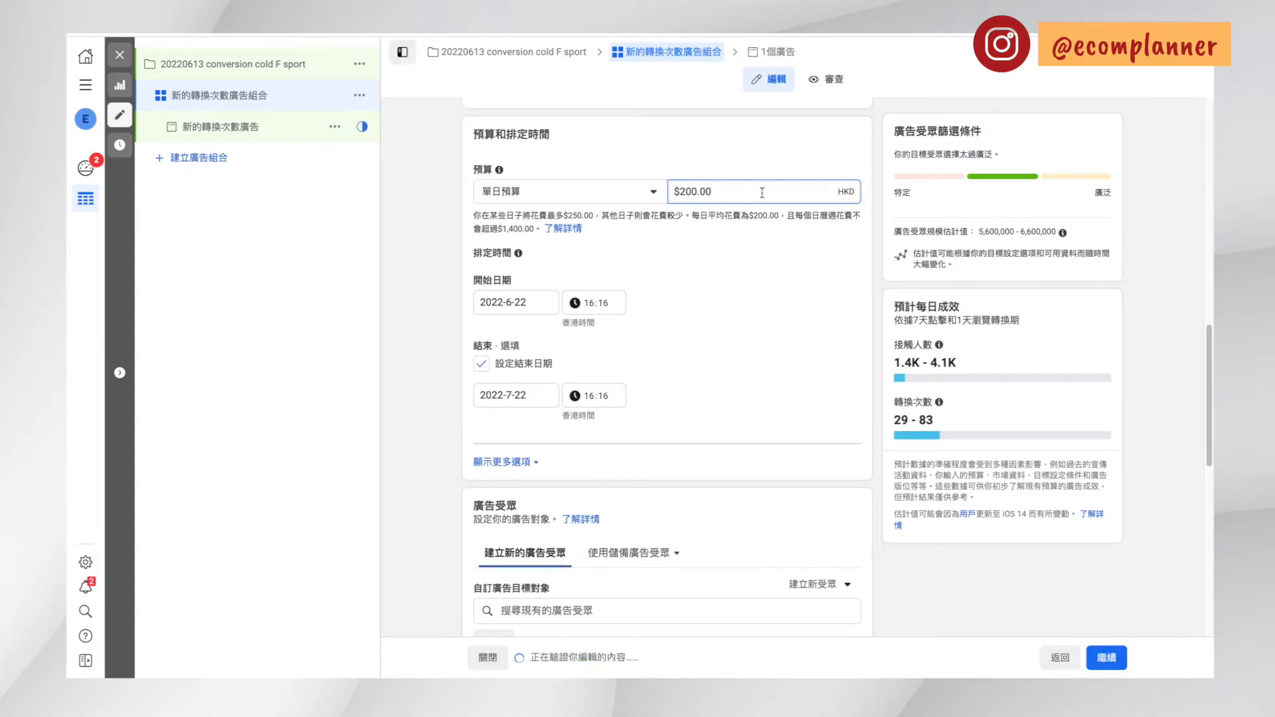
key("BackSpace")
key("BackSpace")
key("BackSpace")
key("BackSpace")
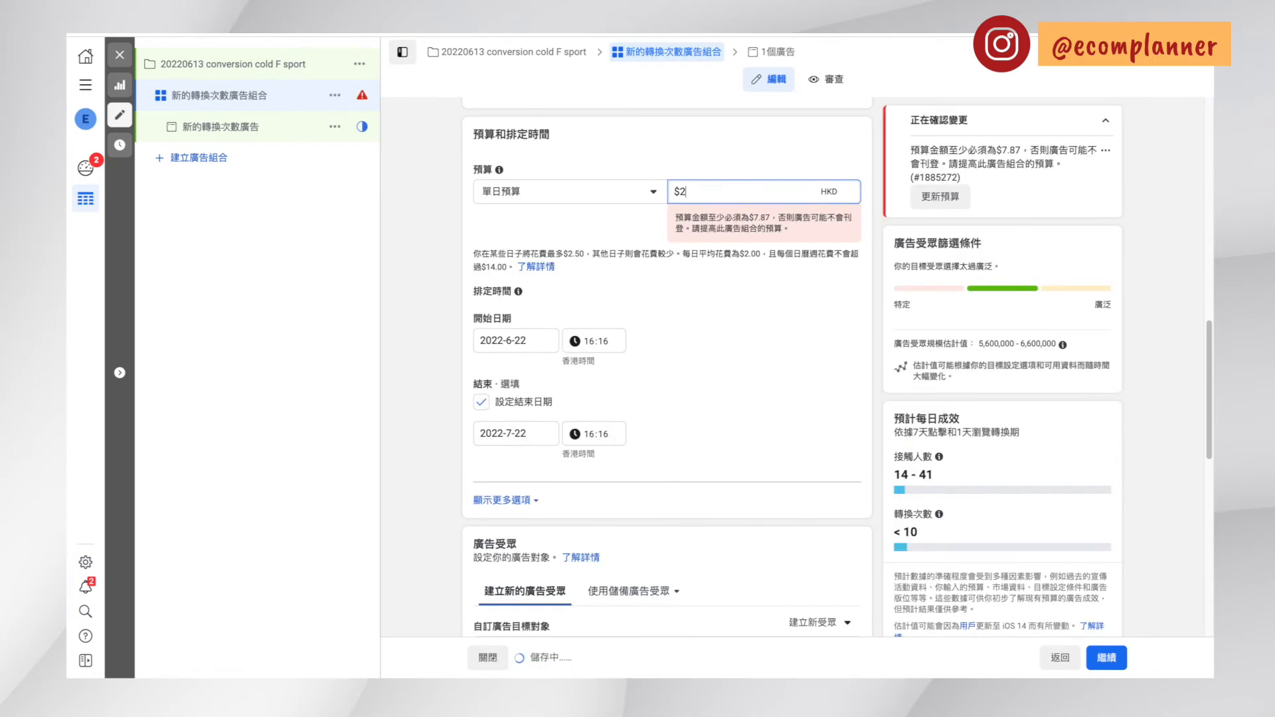
key("BackSpace")
type("30")
left_click(760, 228)
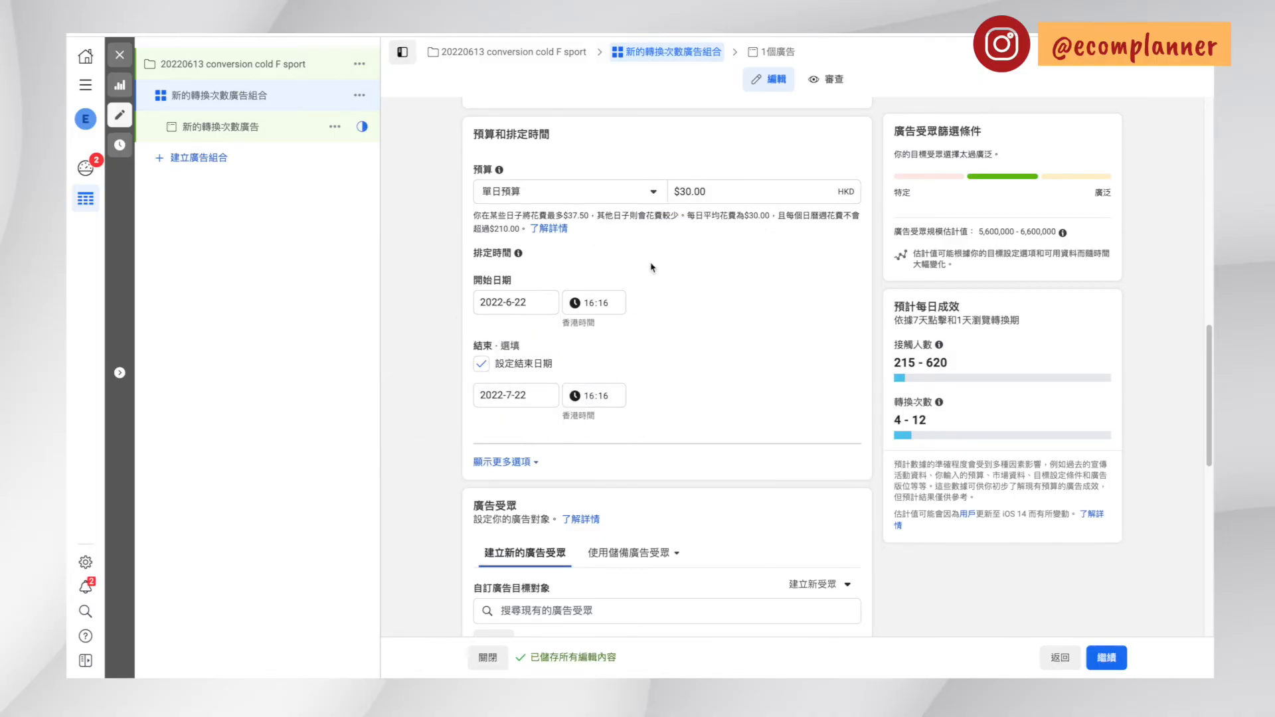
double_click(726, 191)
left_click(706, 270)
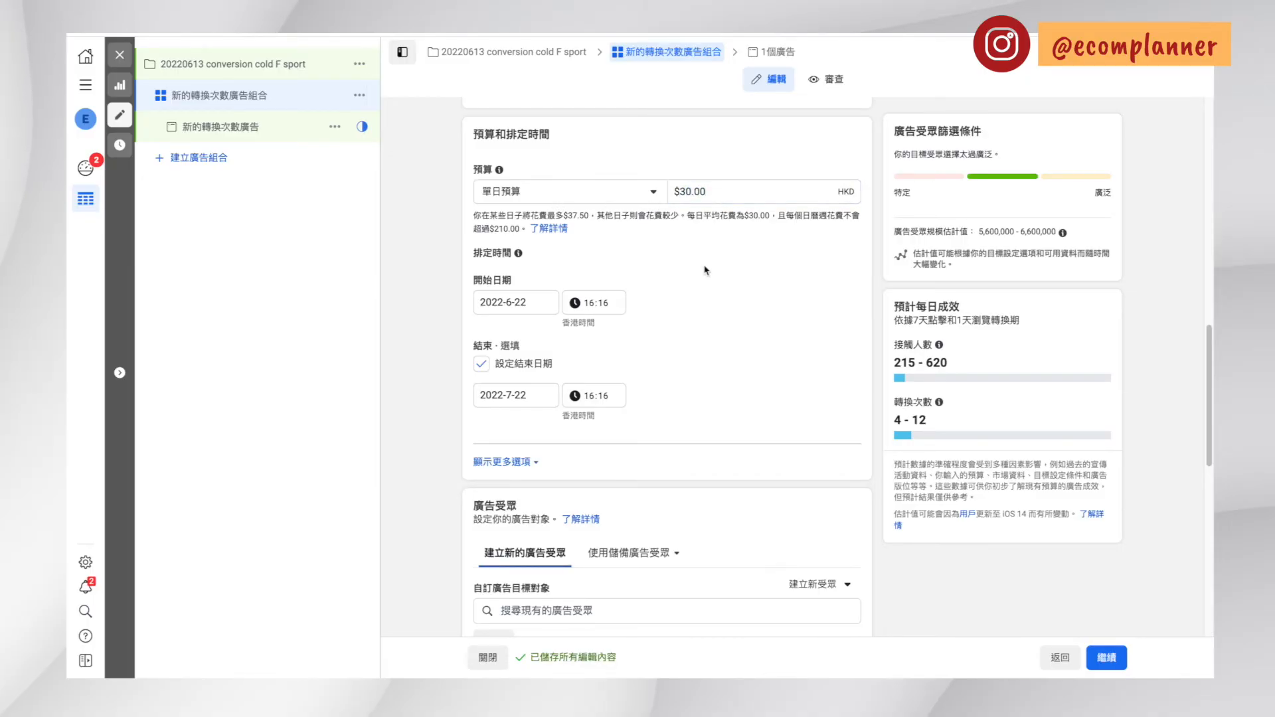
left_click_drag(547, 216, 567, 214)
left_click(630, 241)
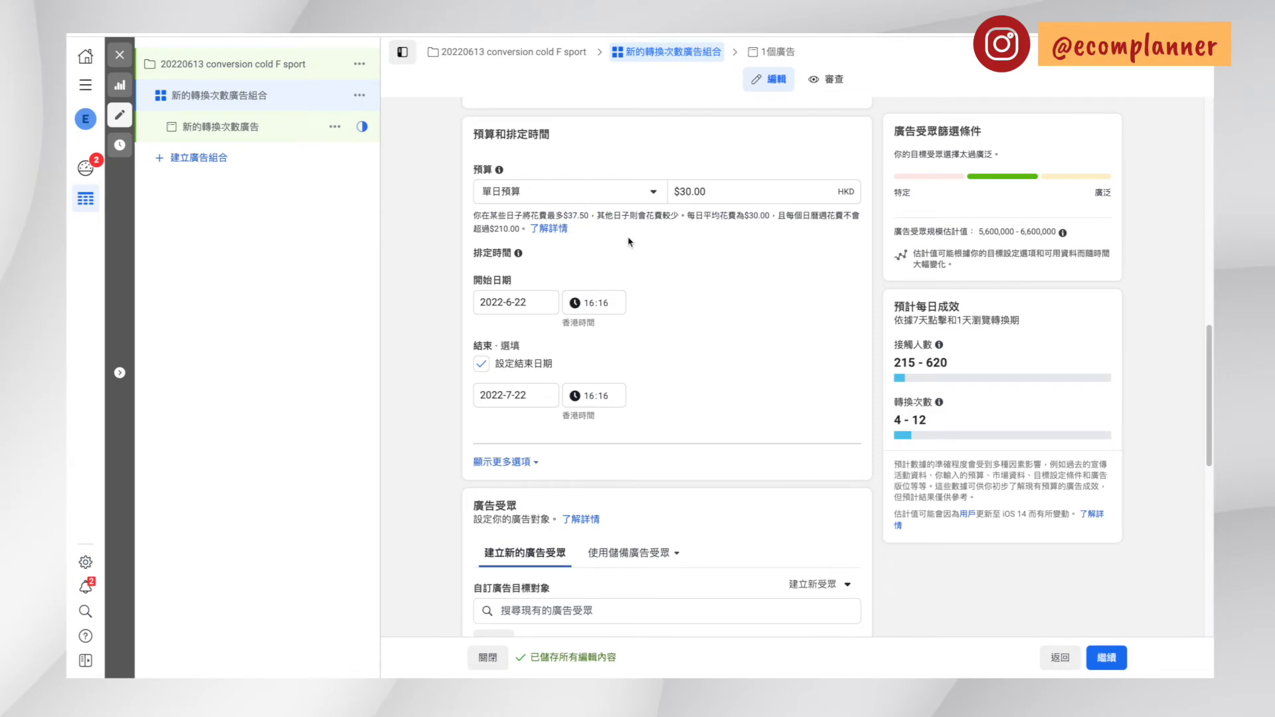
Schedule the ad set to start on 2022-6-23 at 00:00 and remove its end date
left_click(516, 302)
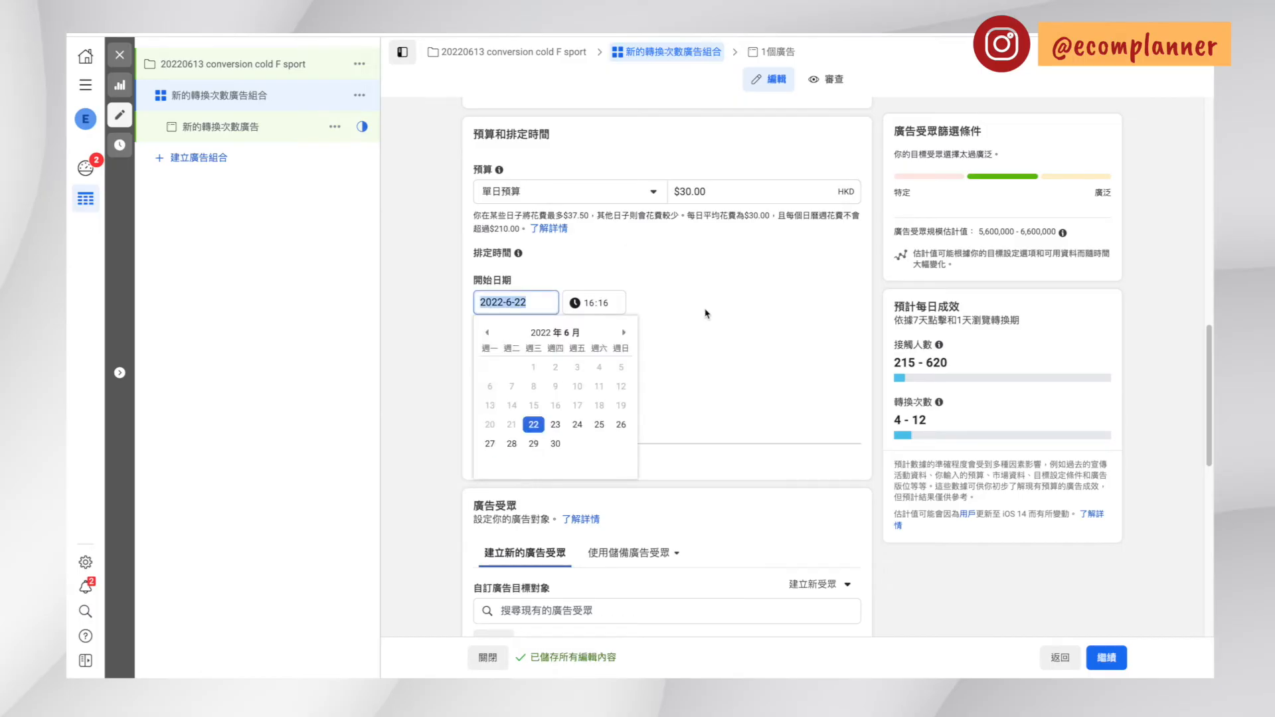
left_click(706, 313)
left_click(593, 307)
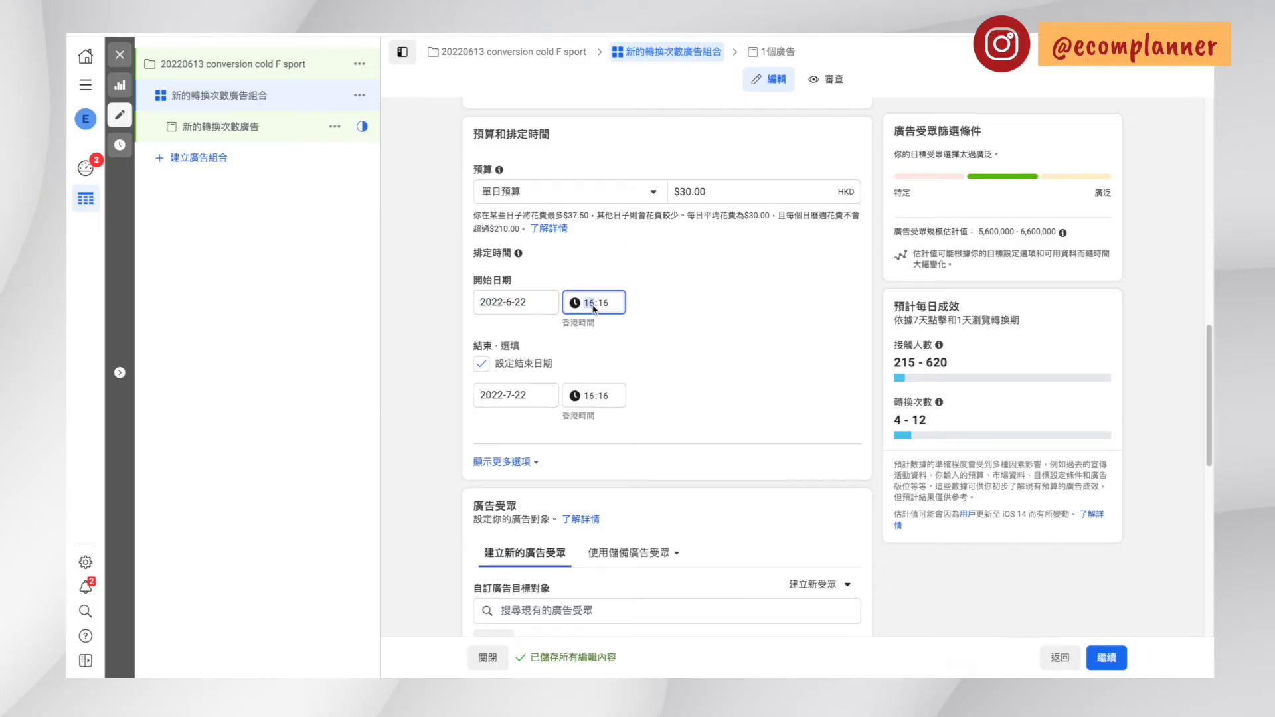
type("12")
left_click(523, 313)
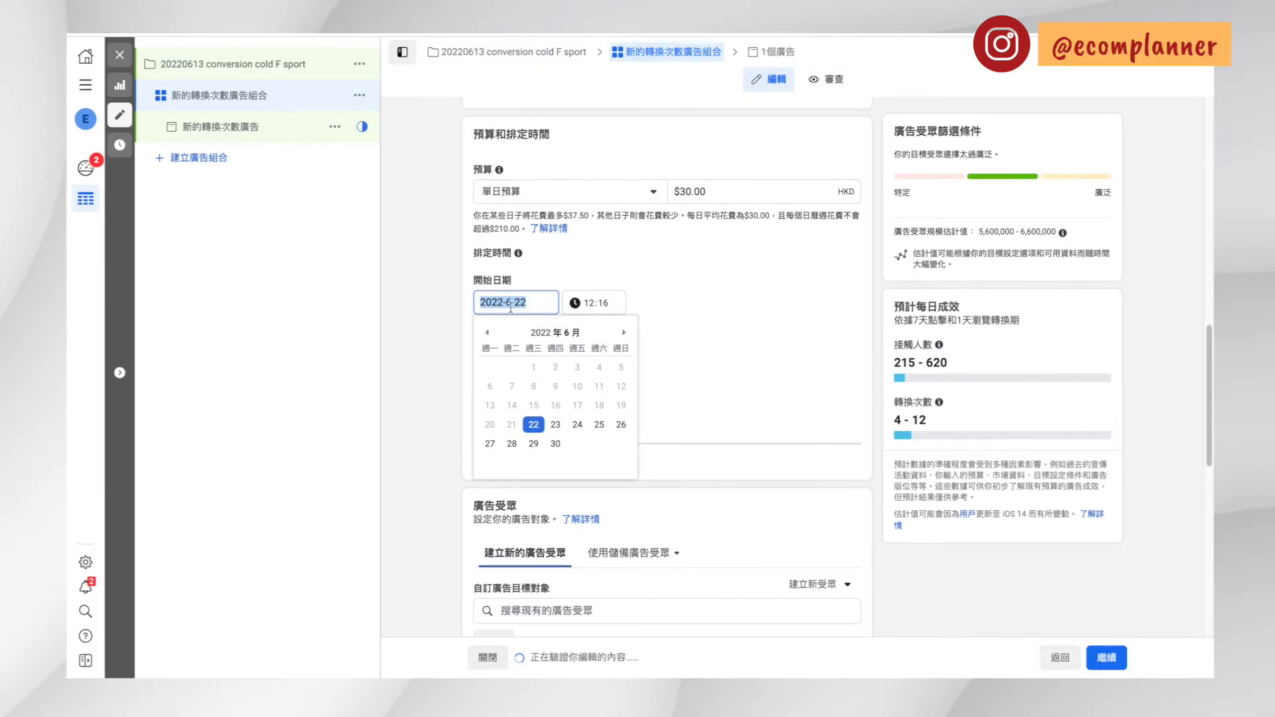
left_click(556, 424)
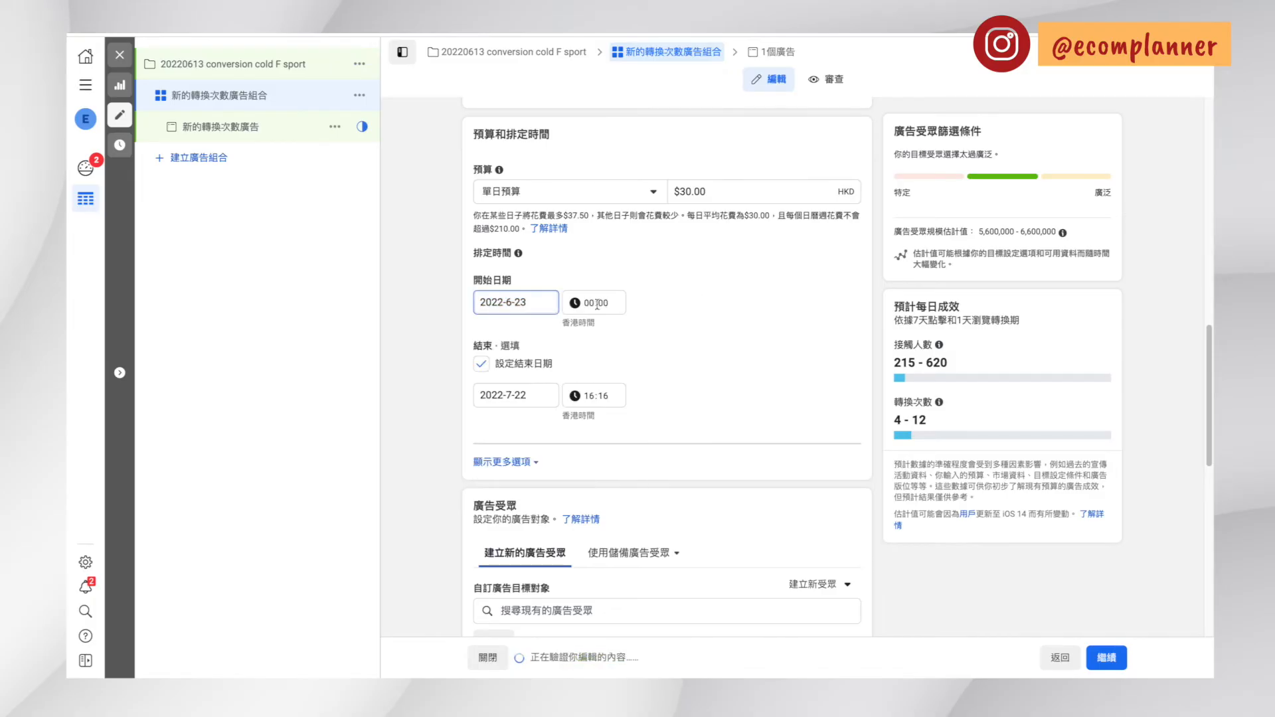
left_click(782, 329)
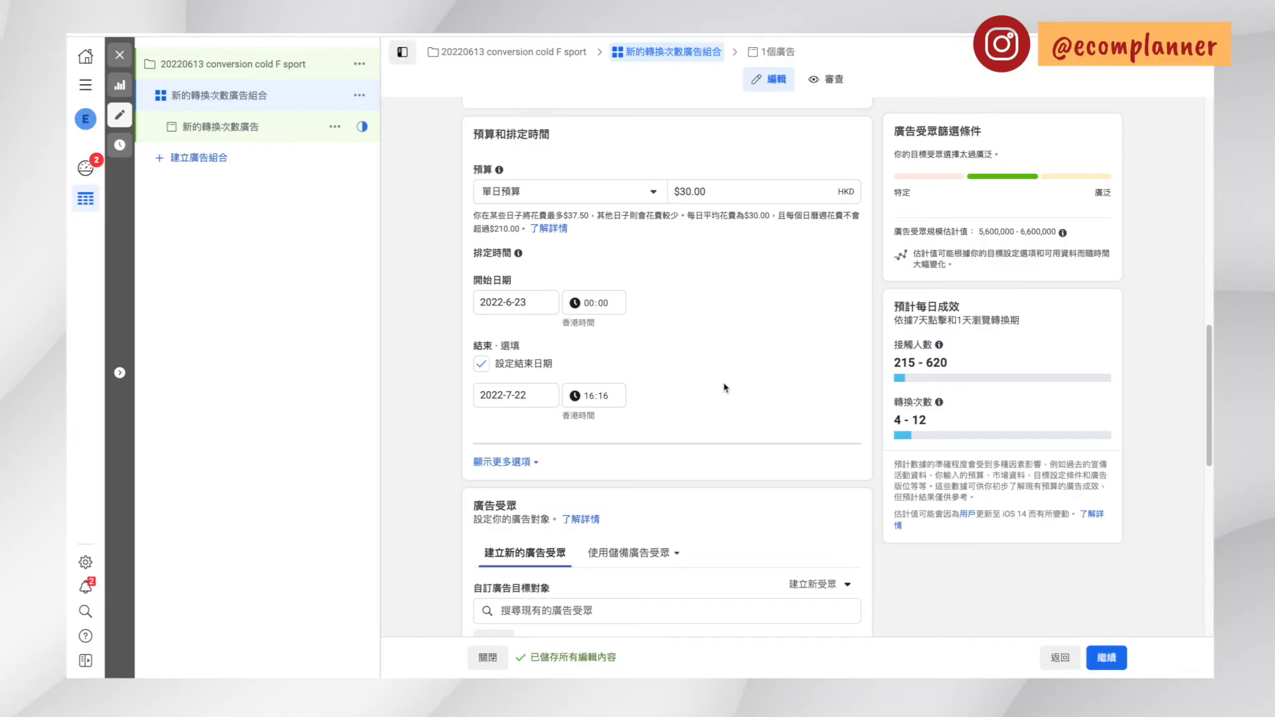
left_click(480, 363)
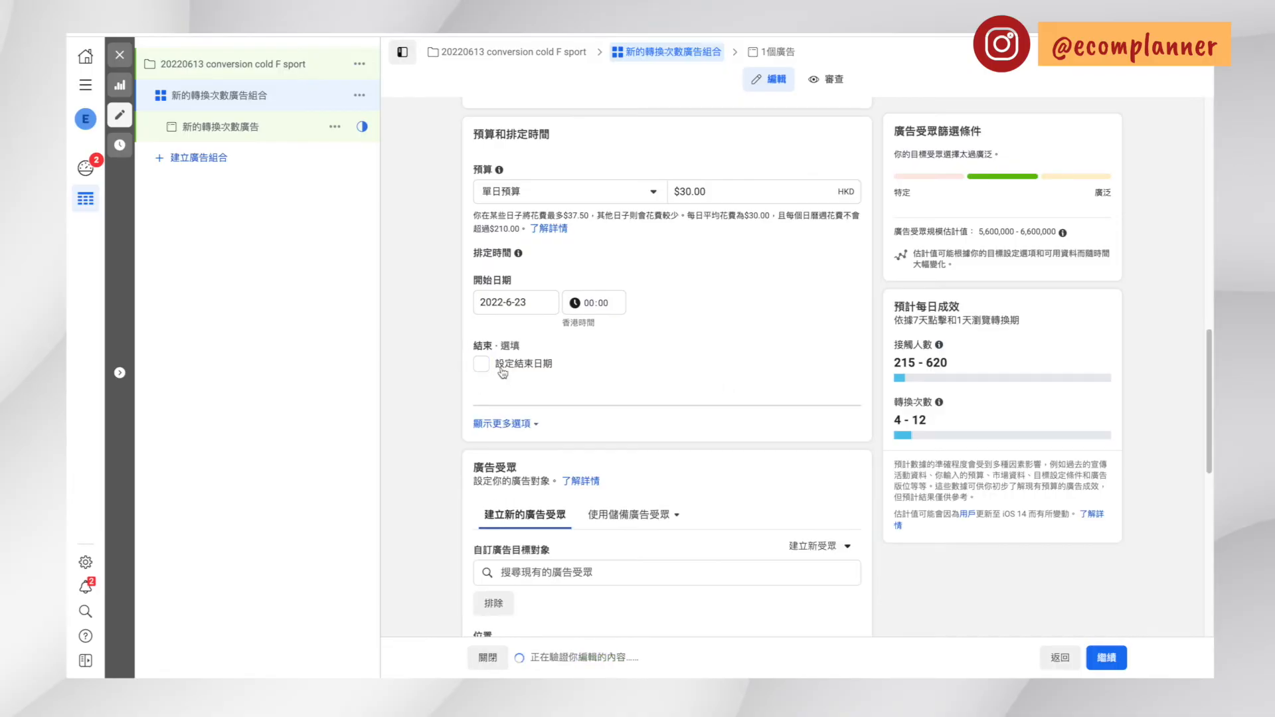
Restrict the audience's gender (性別) to 女性
scroll(662, 372, "down", 5)
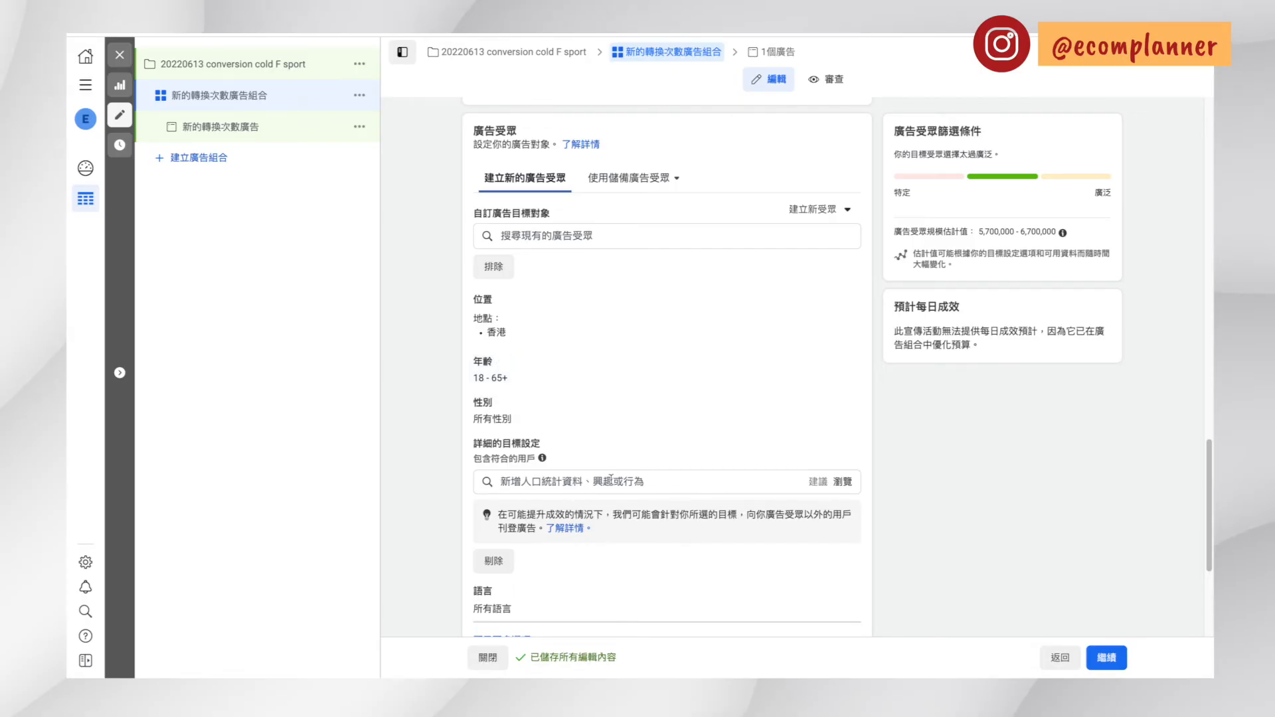
left_click(609, 482)
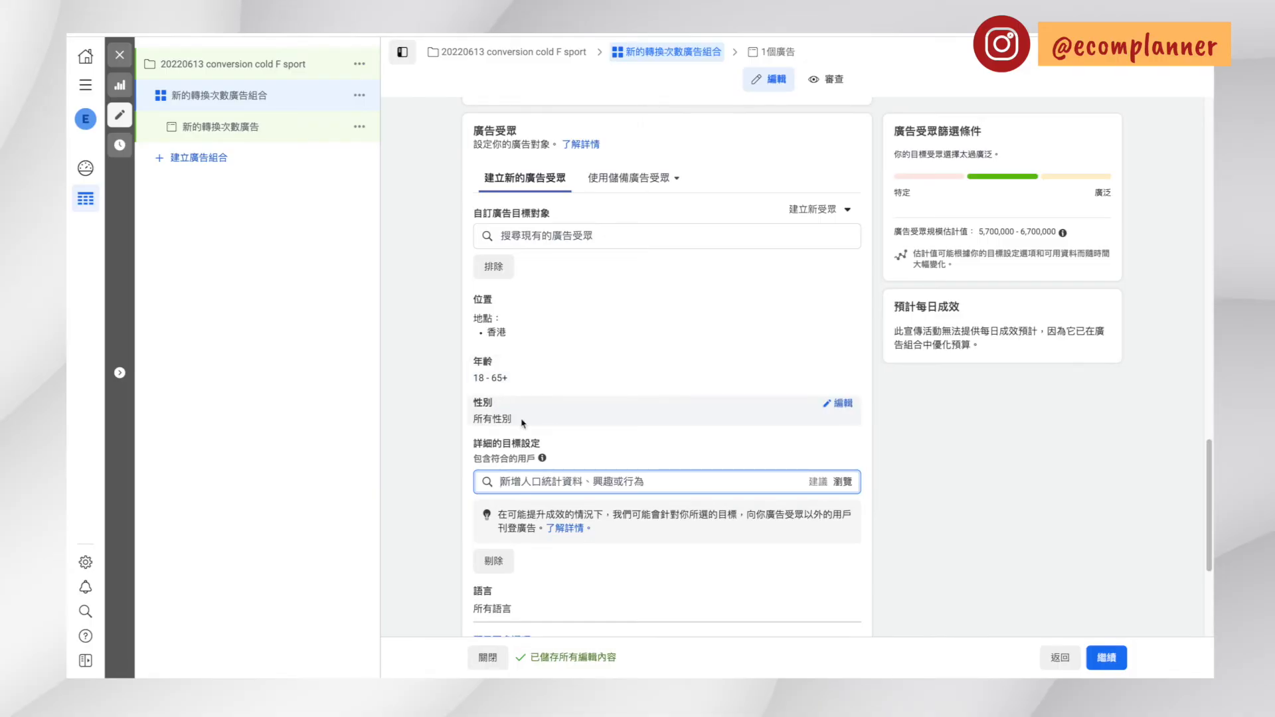
left_click(835, 405)
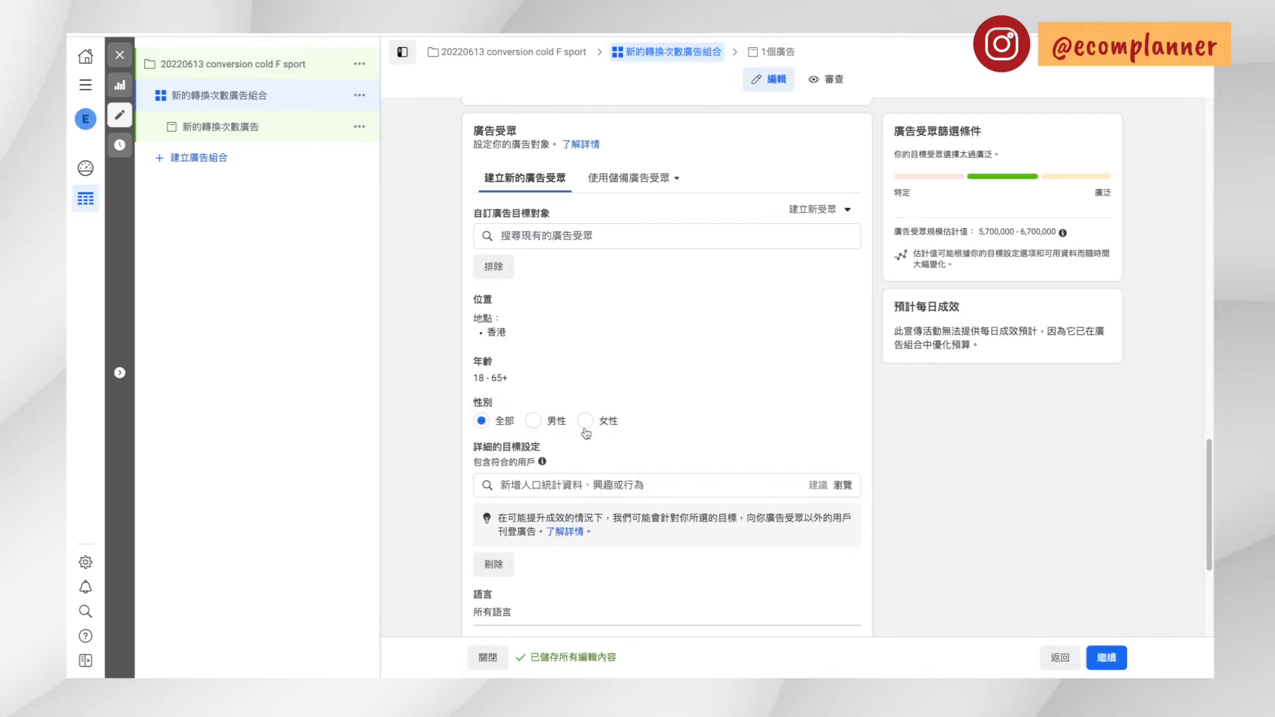
left_click(586, 429)
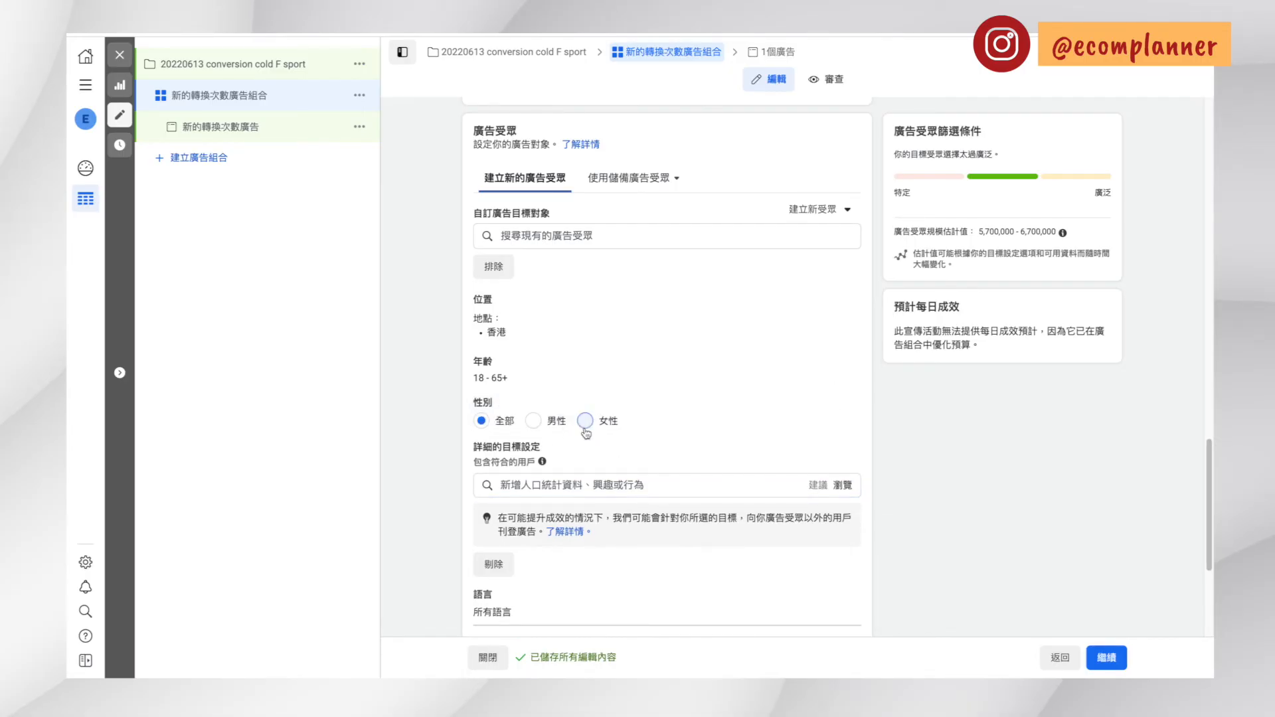
Search detailed targeting for sport, add the 運動 interest, and review the resulting audience definition
left_click(570, 491)
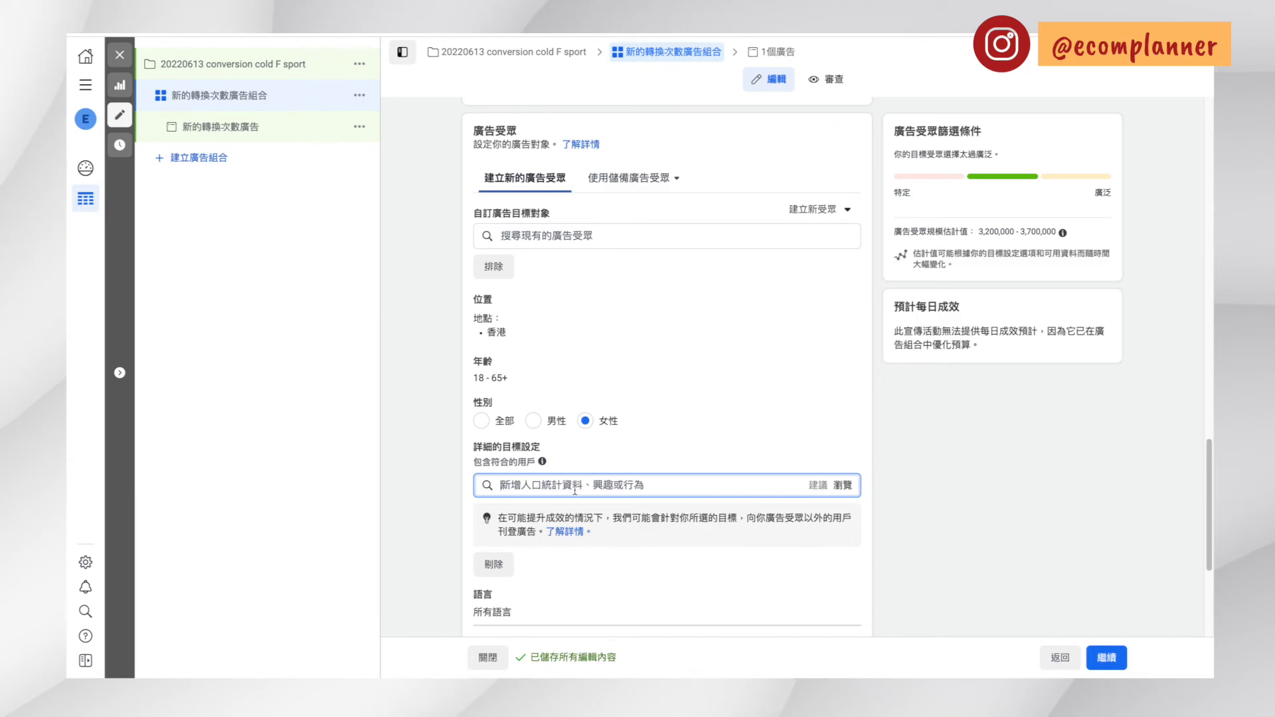
type("sport")
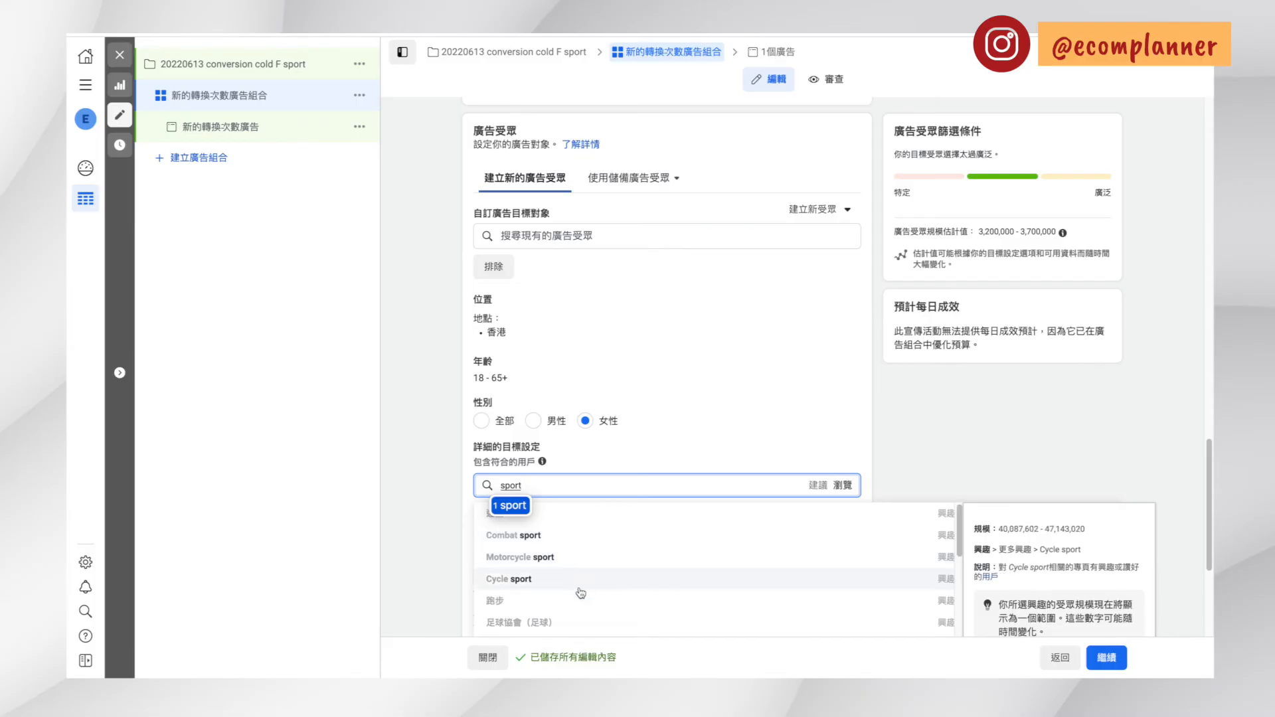
left_click(601, 496)
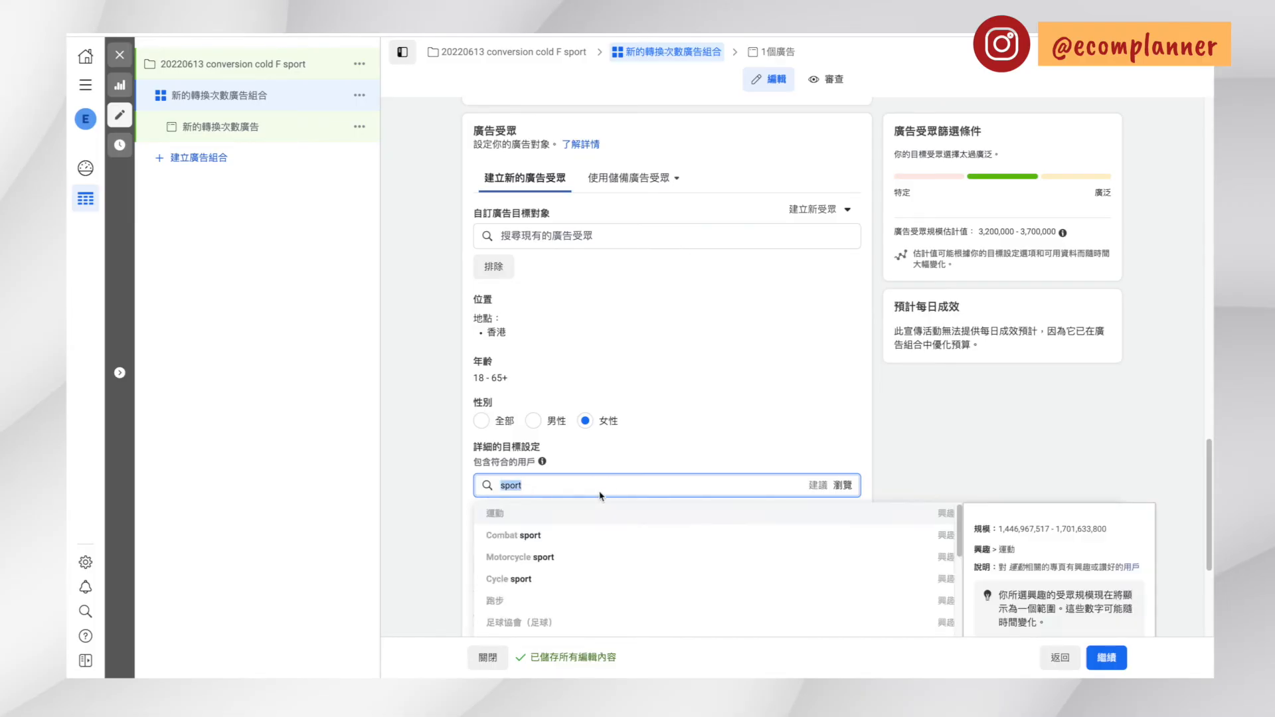
key("Return")
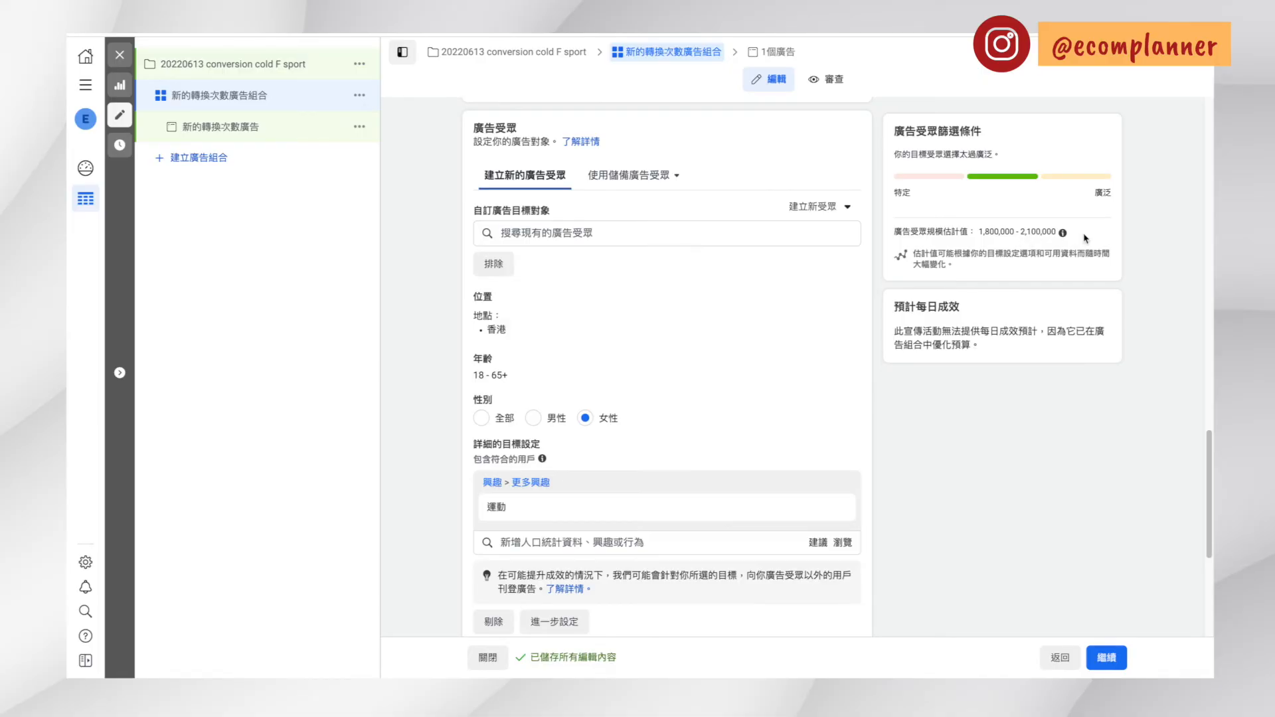
scroll(731, 395, "down", 2)
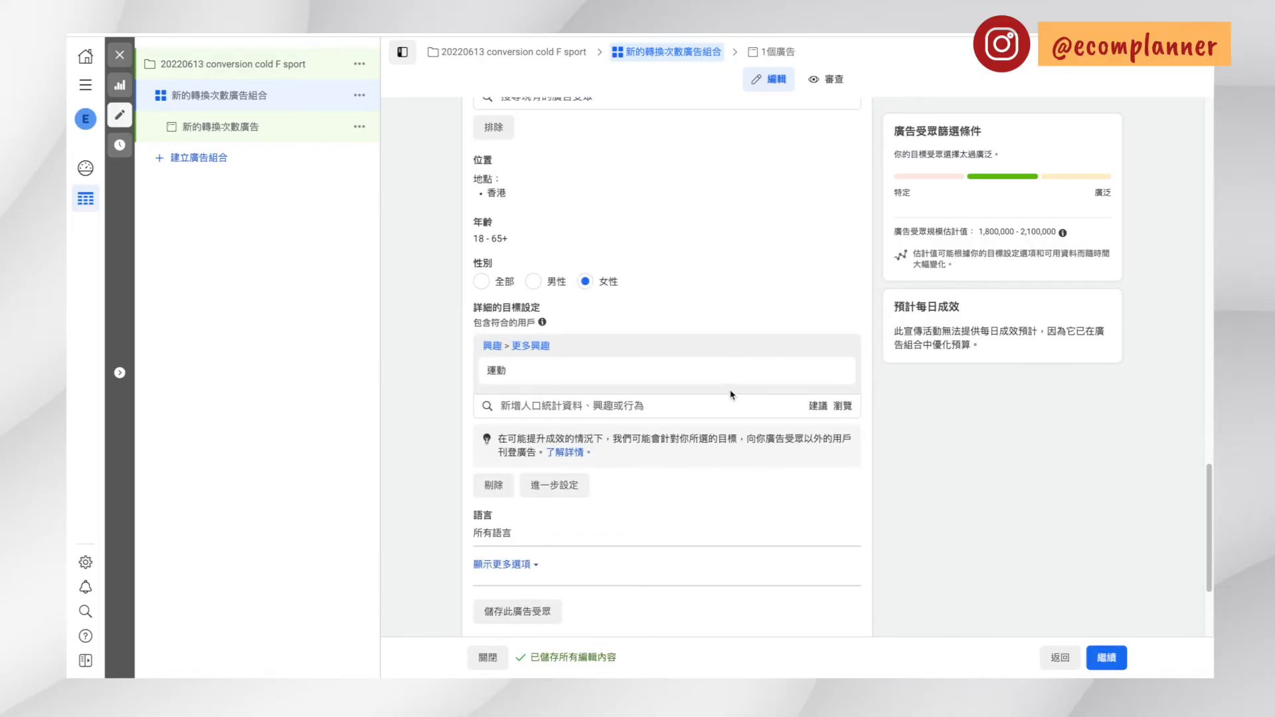
scroll(723, 449, "up", 1)
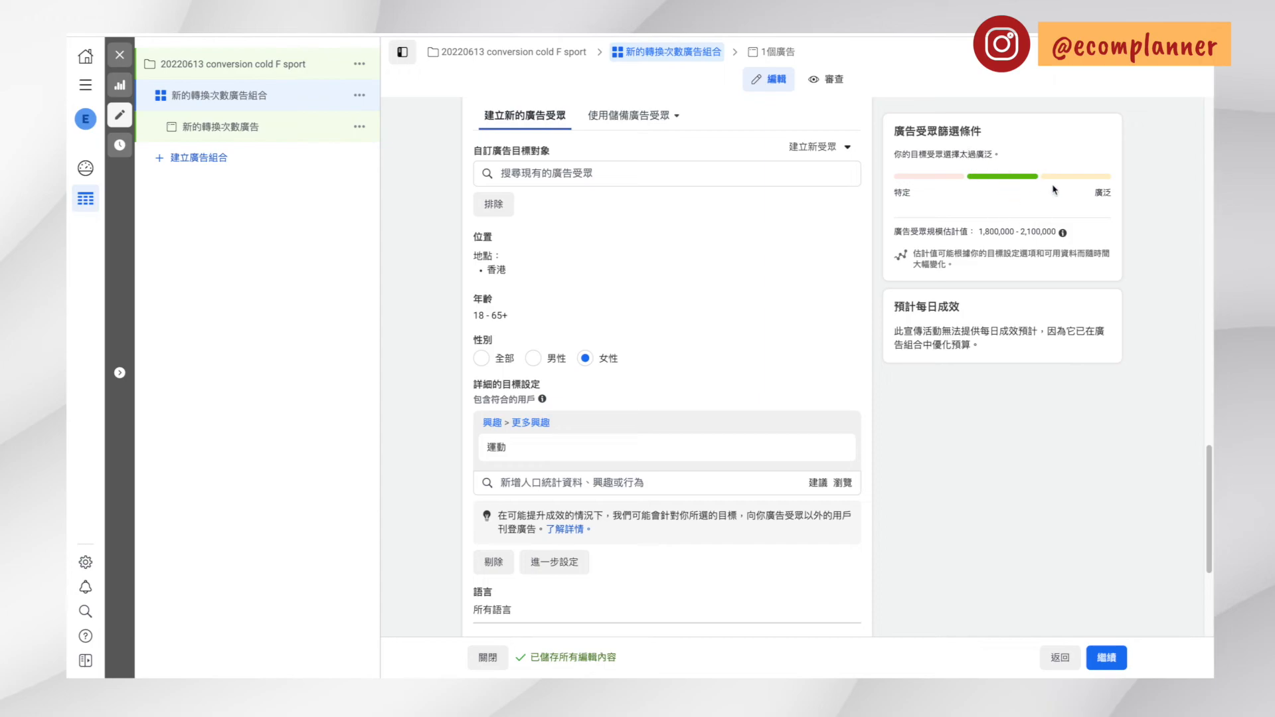
scroll(557, 479, "down", 2)
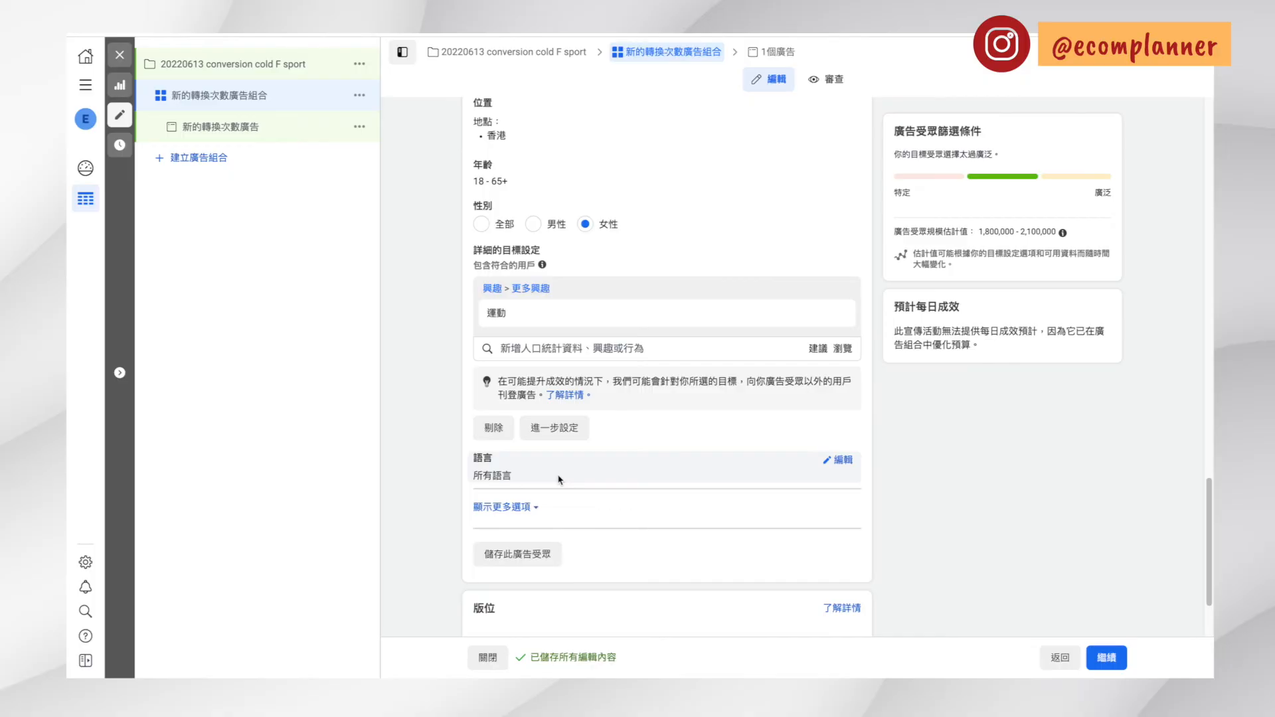
Set the audience's language (語言) to 中文（全部）
left_click(830, 460)
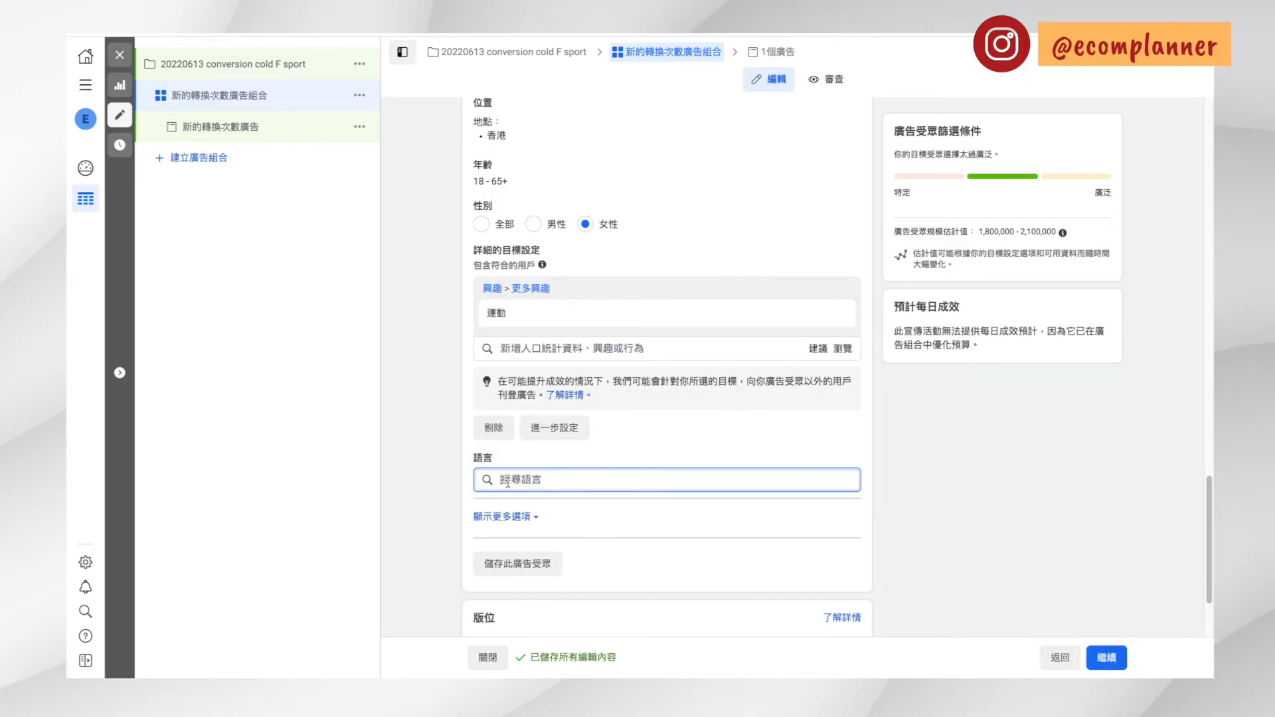
type("中文")
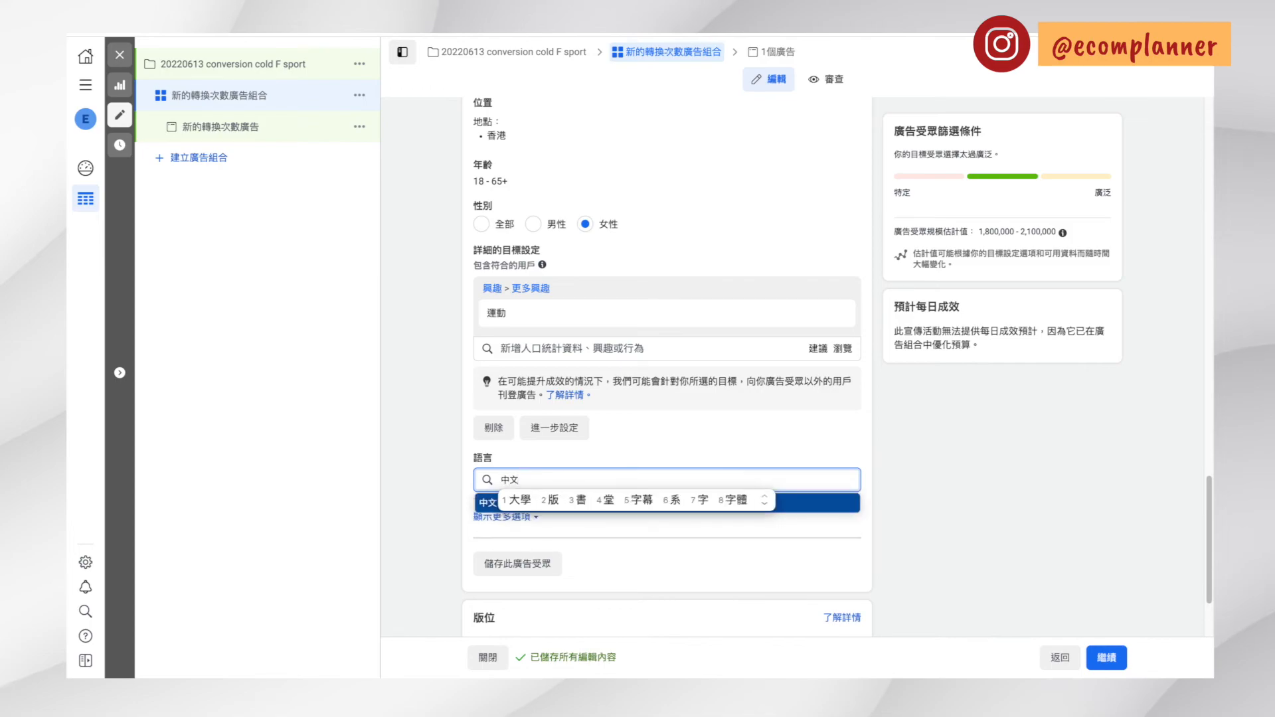
key("Return")
scroll(657, 441, "down", 2)
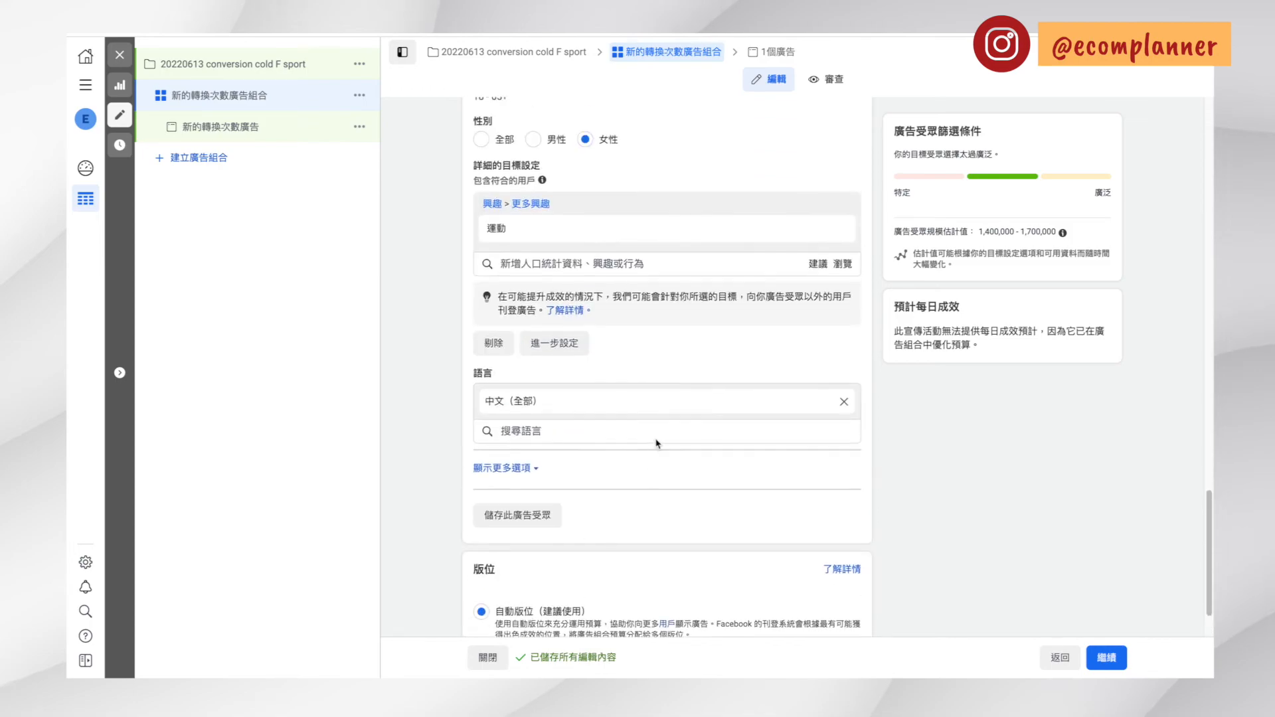
scroll(637, 425, "up", 1)
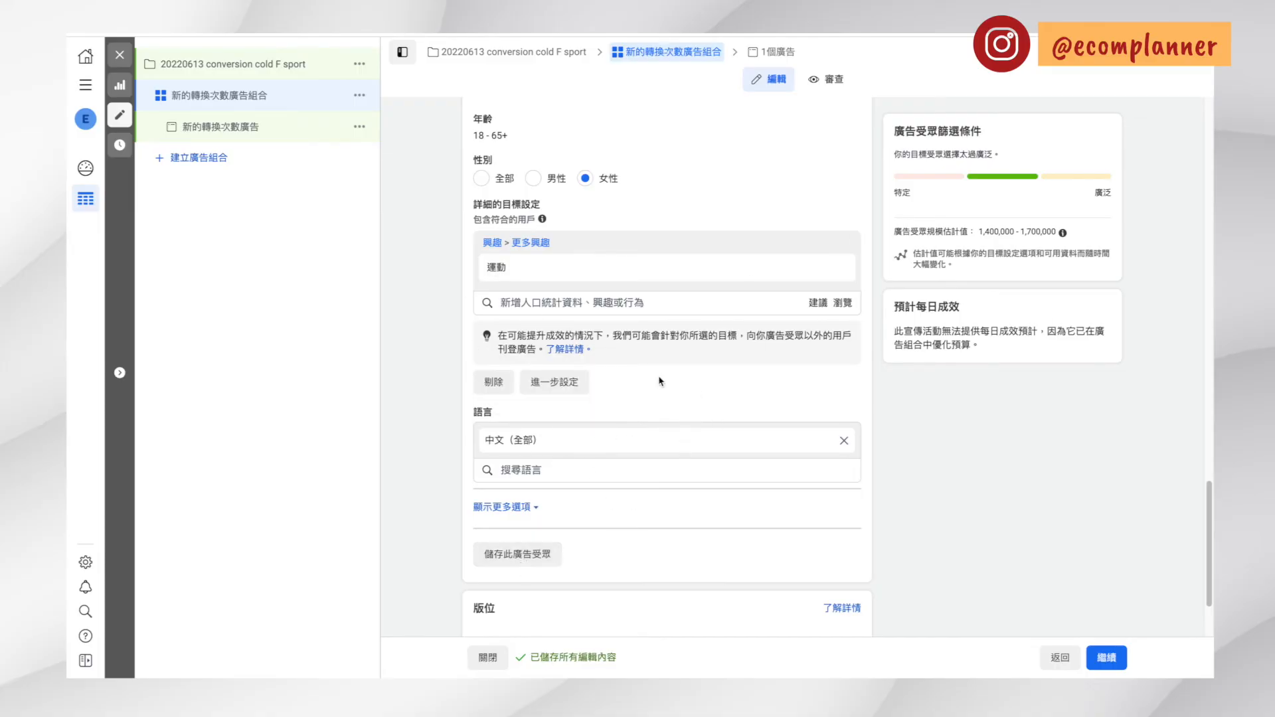
scroll(664, 531, "down", 2)
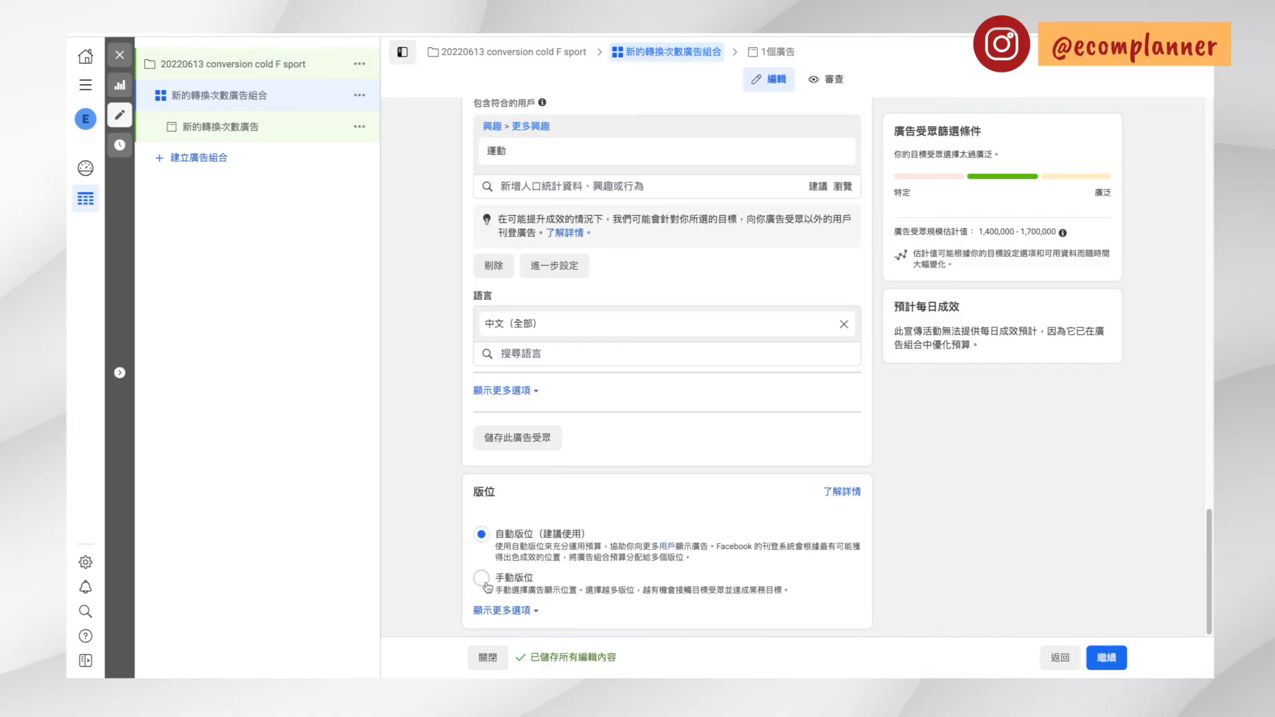
Switch the ad set to manual placements (手動版位) and exclude the Audience Network and Messenger platforms
left_click(524, 578)
scroll(525, 578, "down", 5)
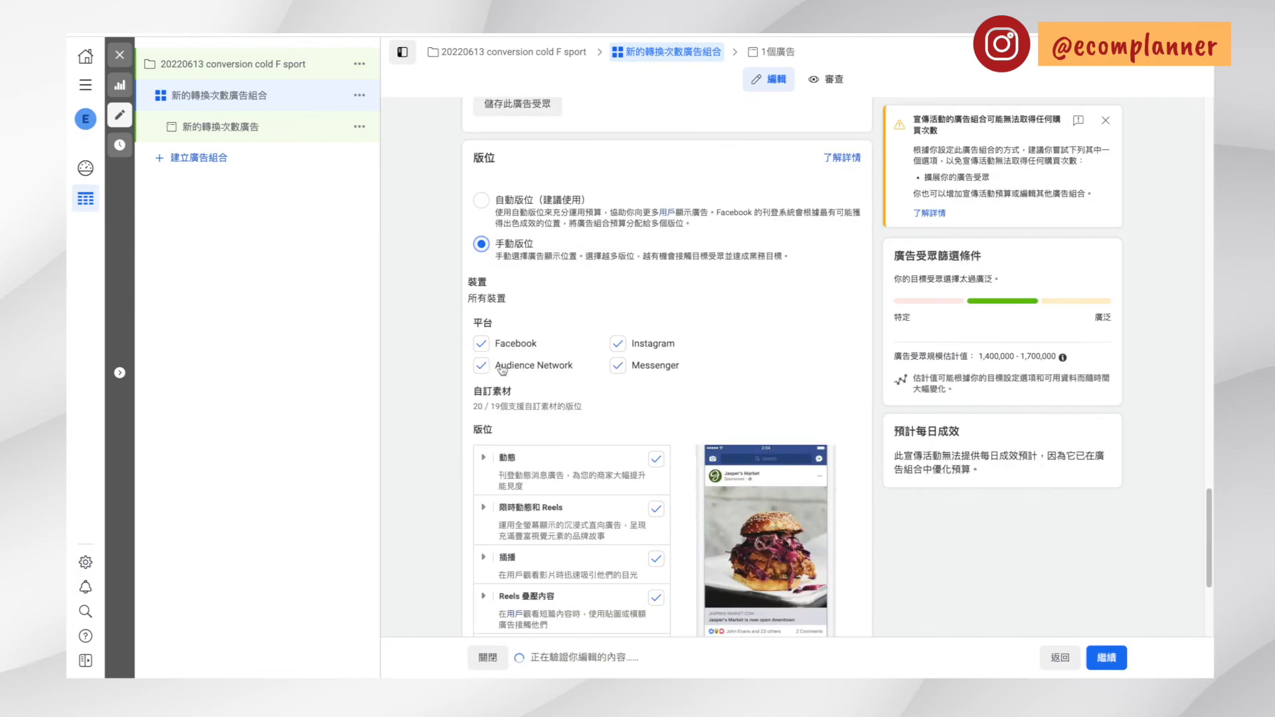
left_click(482, 366)
left_click(618, 366)
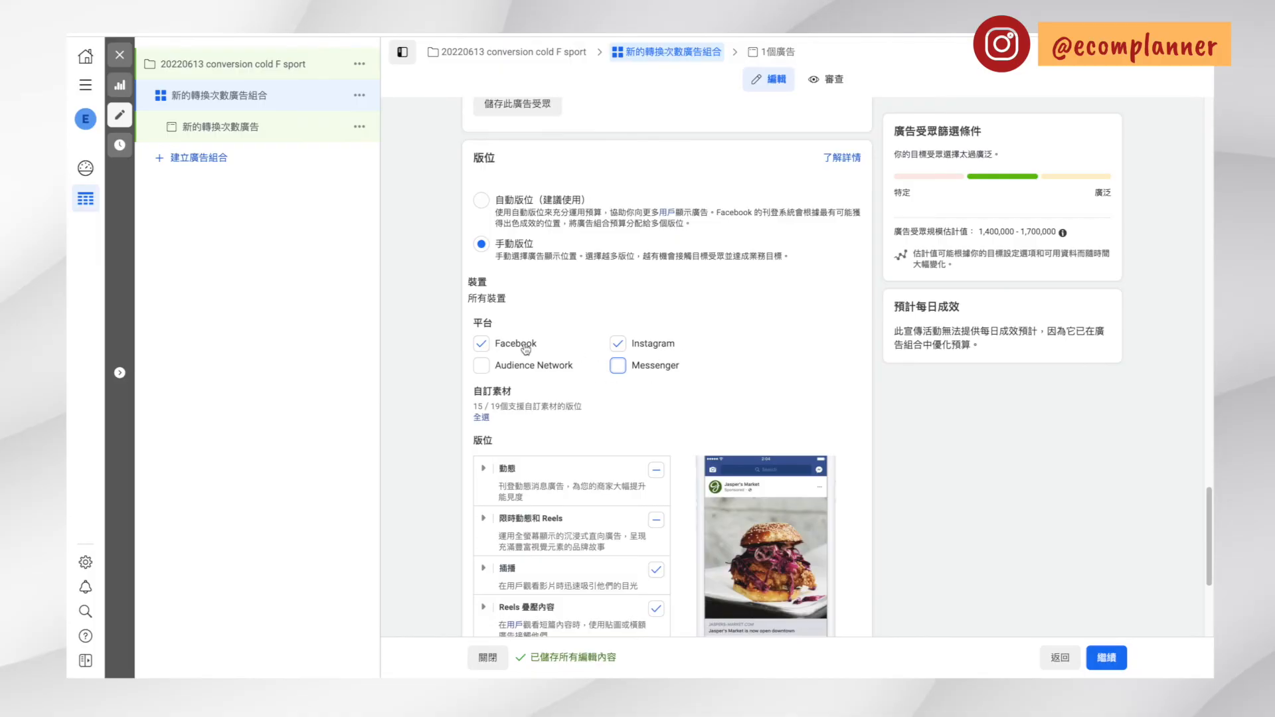
Try deselecting the Facebook platform and clear the 限時動態和 Reels placement
left_click(488, 345)
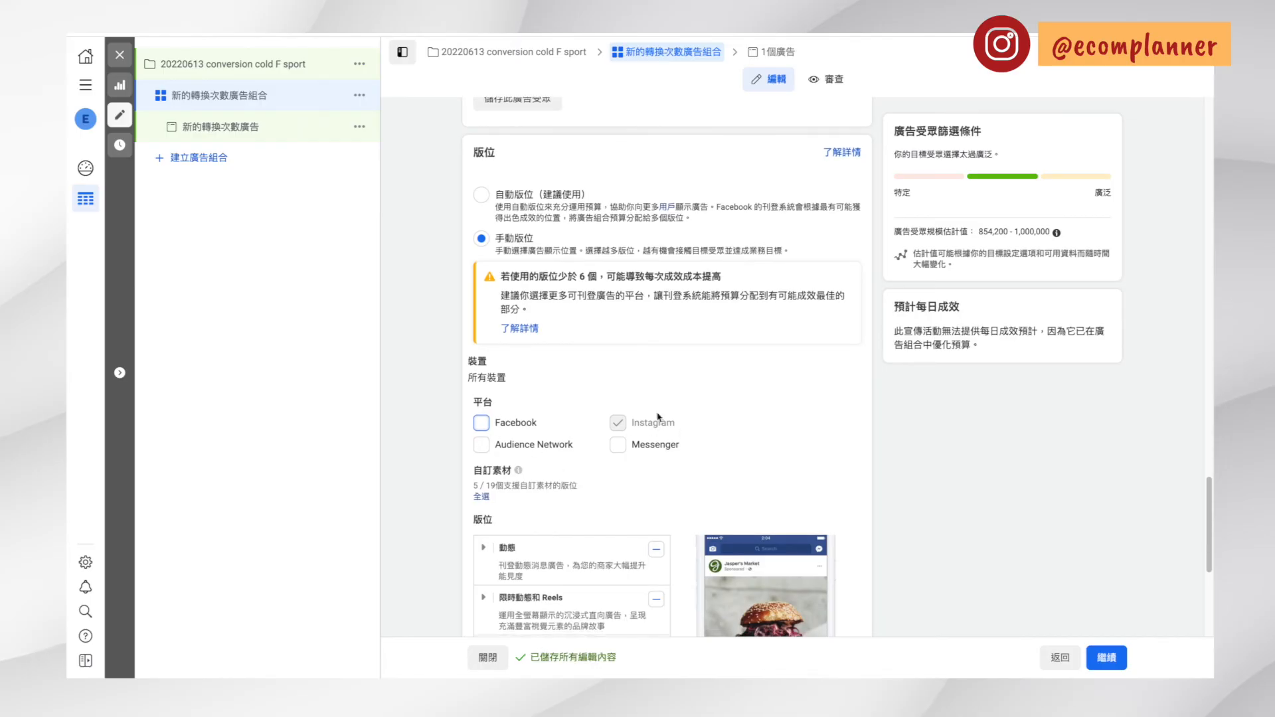
scroll(723, 436, "down", 2)
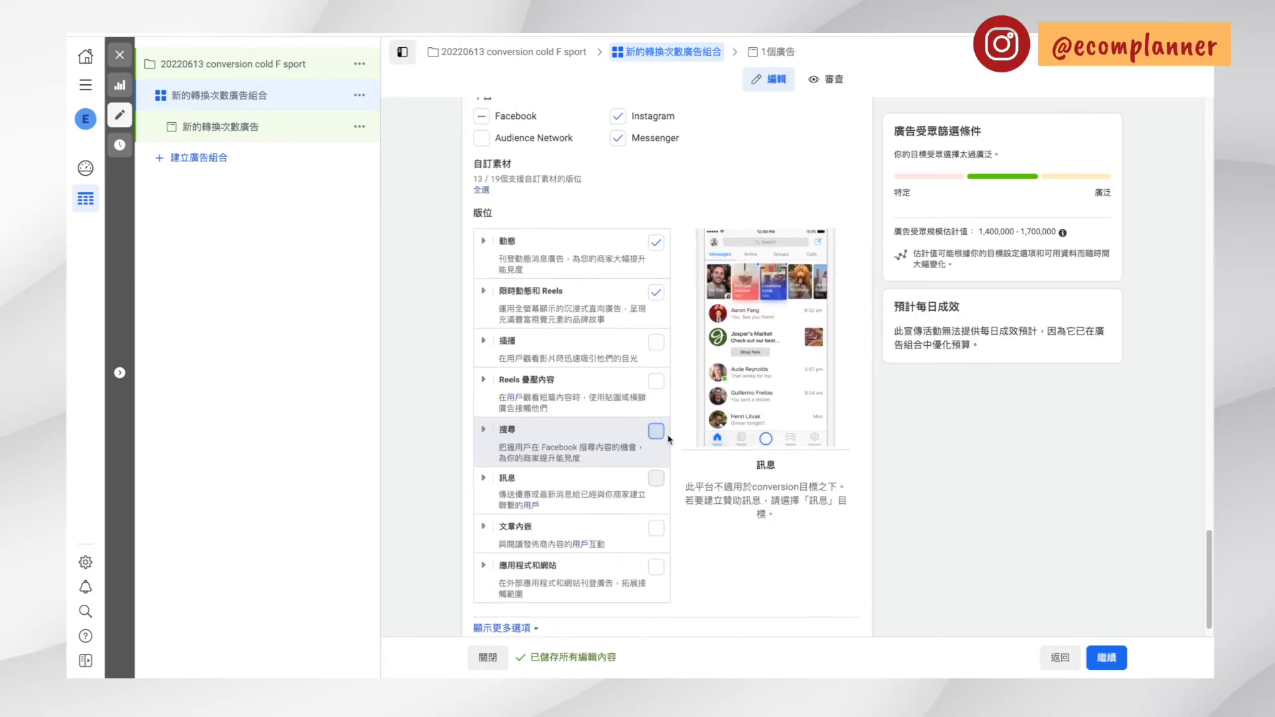
scroll(667, 425, "up", 1)
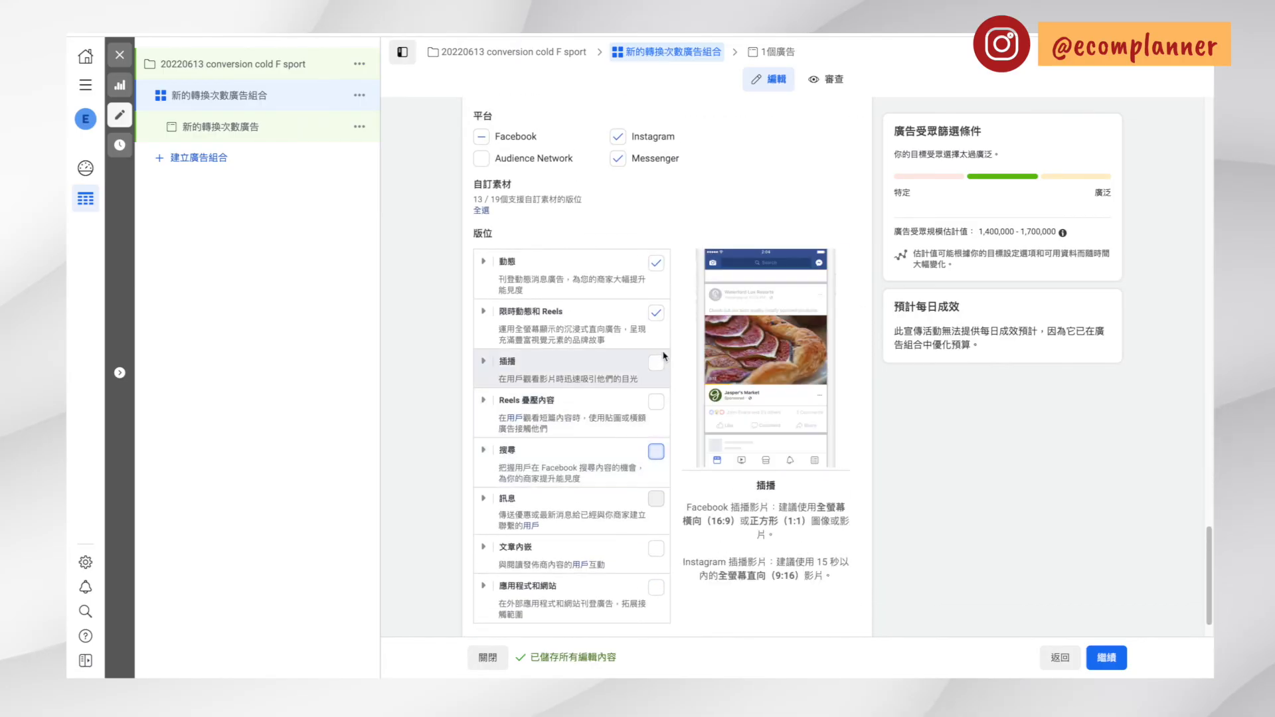
left_click(655, 312)
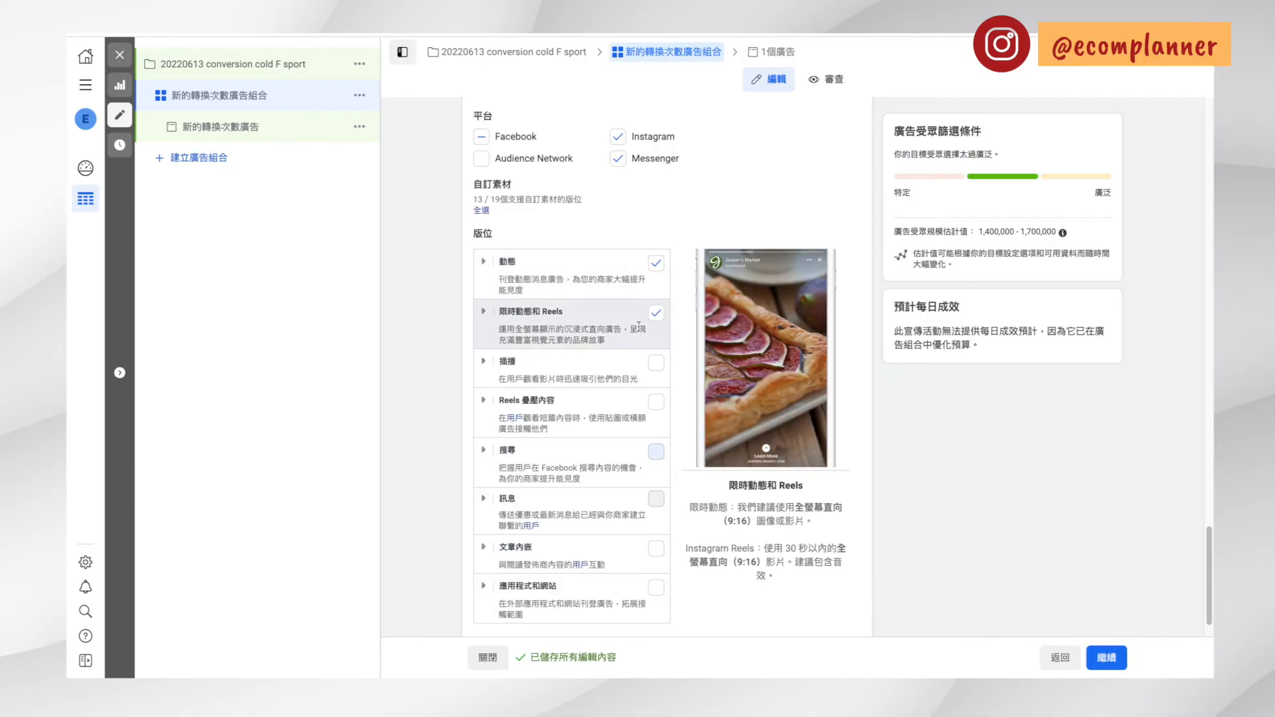
left_click(657, 315)
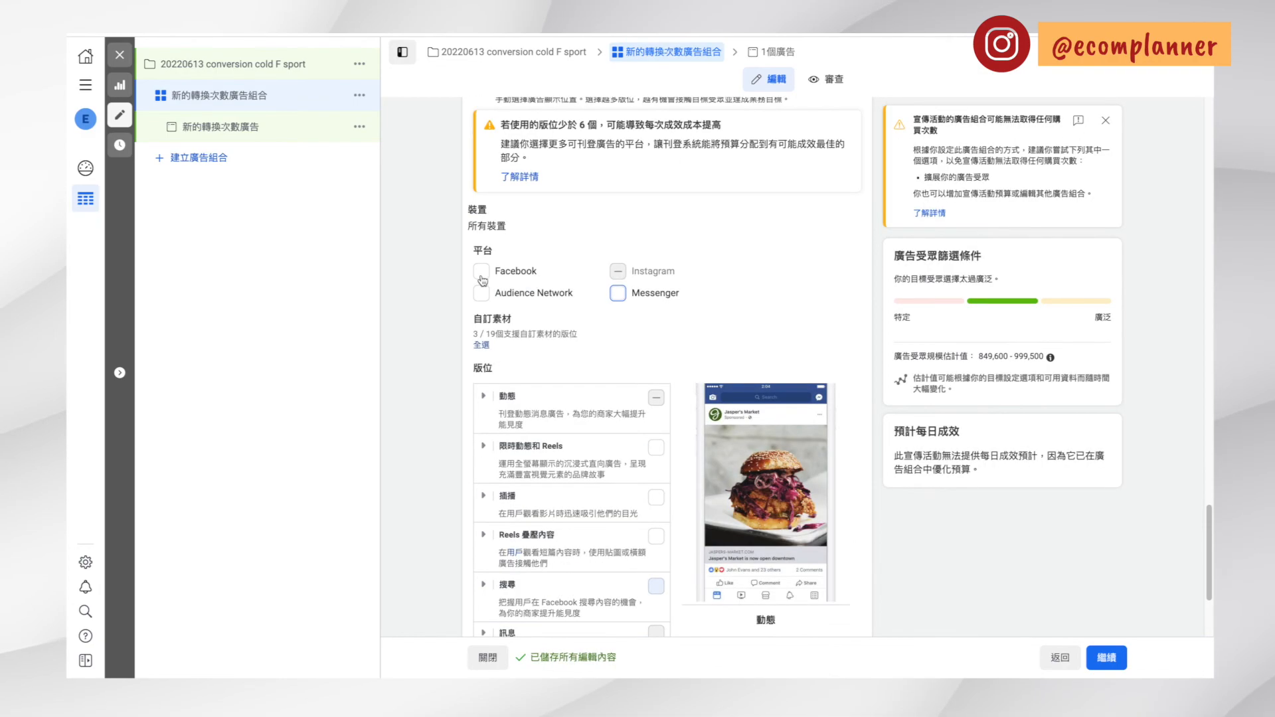
Re-enable the Facebook platform and exclude the 插播, Reels 疊壓內容, 文章內嵌 and 搜尋 placements
left_click(480, 273)
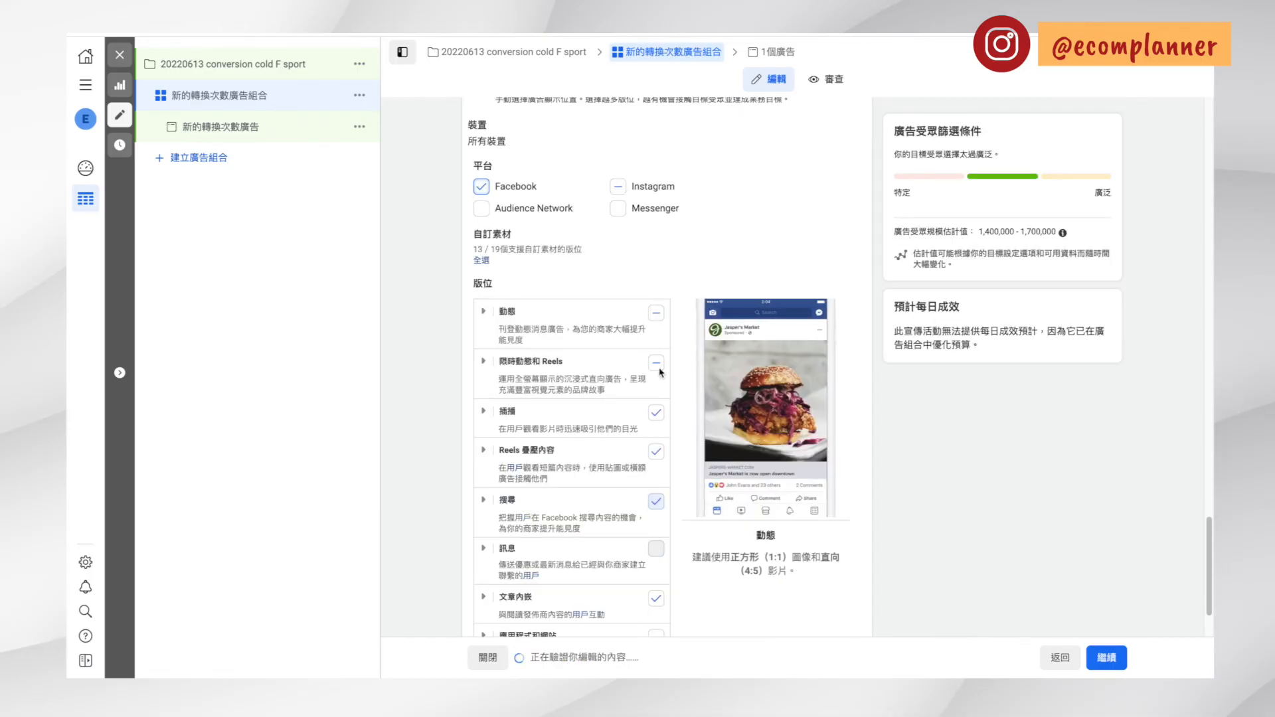
scroll(661, 399, "down", 1)
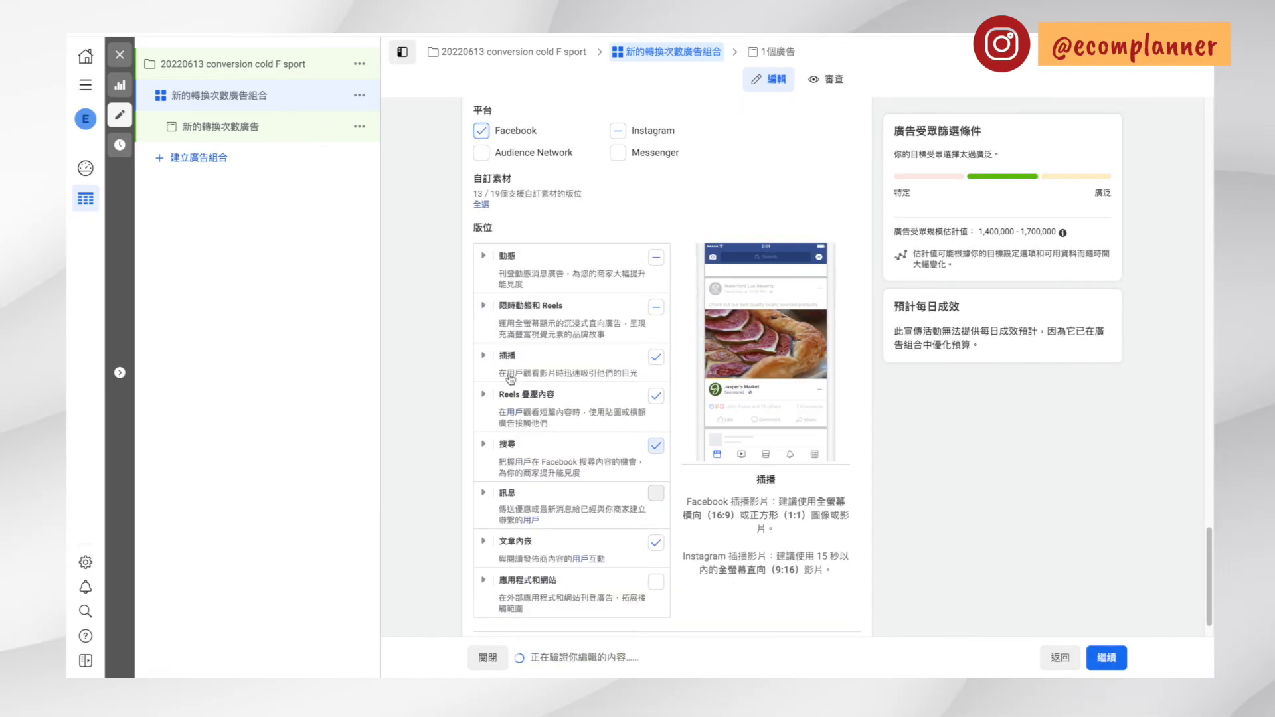
left_click(654, 358)
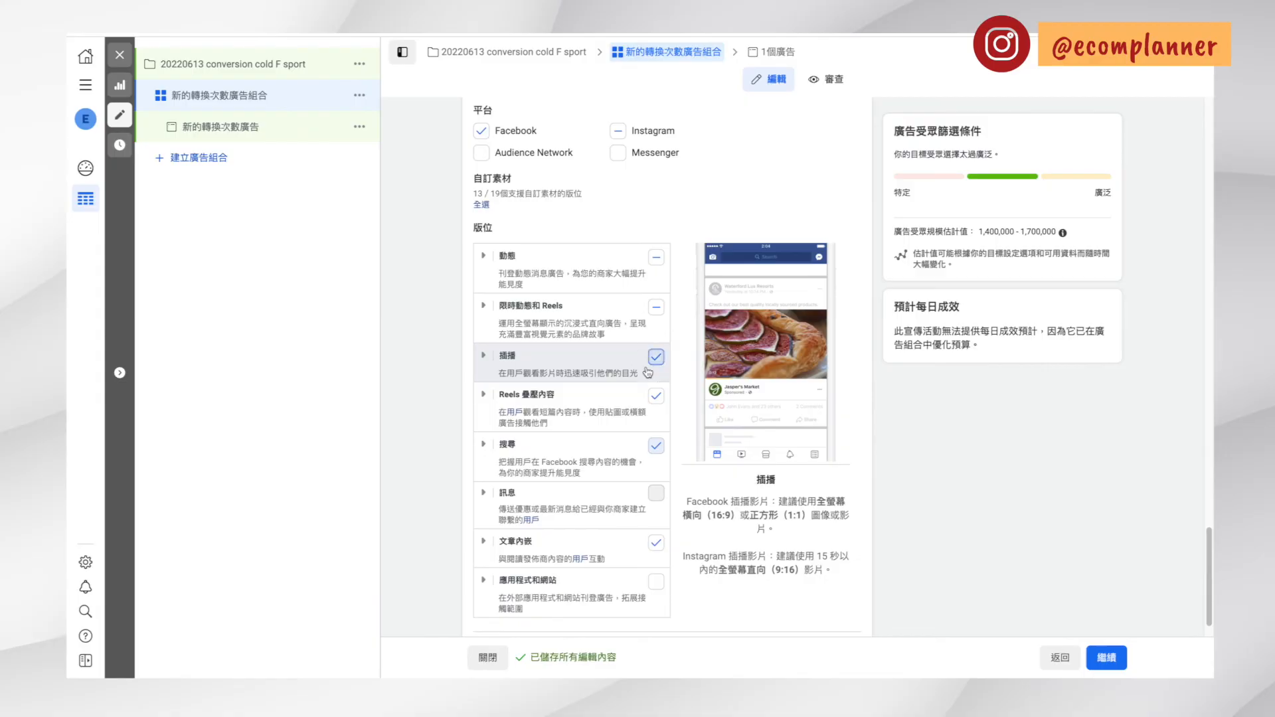
left_click(655, 396)
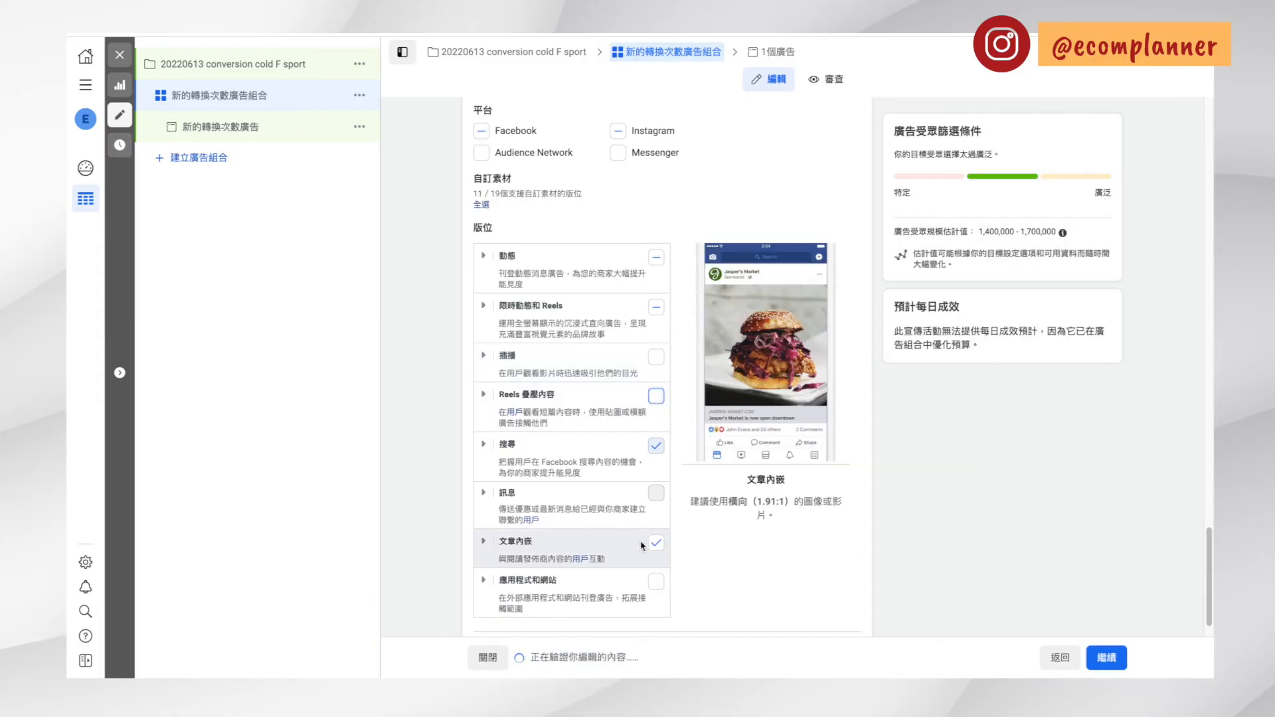
left_click(654, 545)
left_click(655, 544)
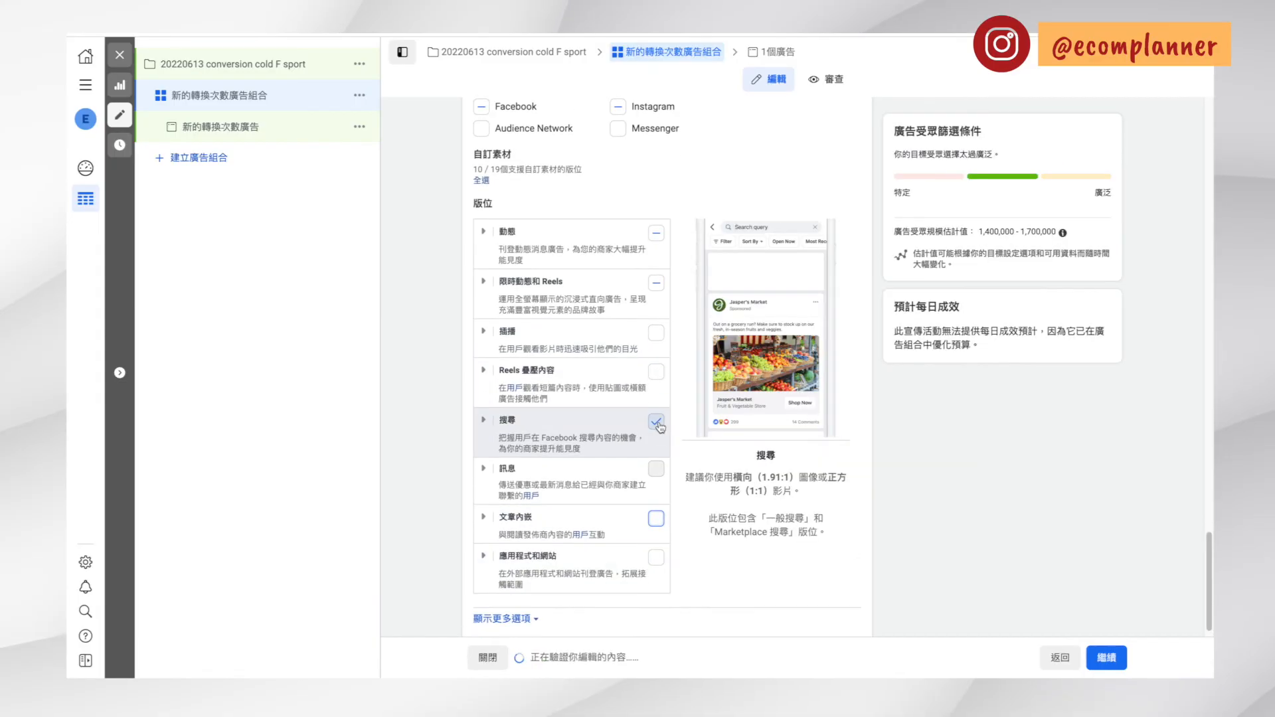
left_click(654, 421)
scroll(601, 446, "up", 3)
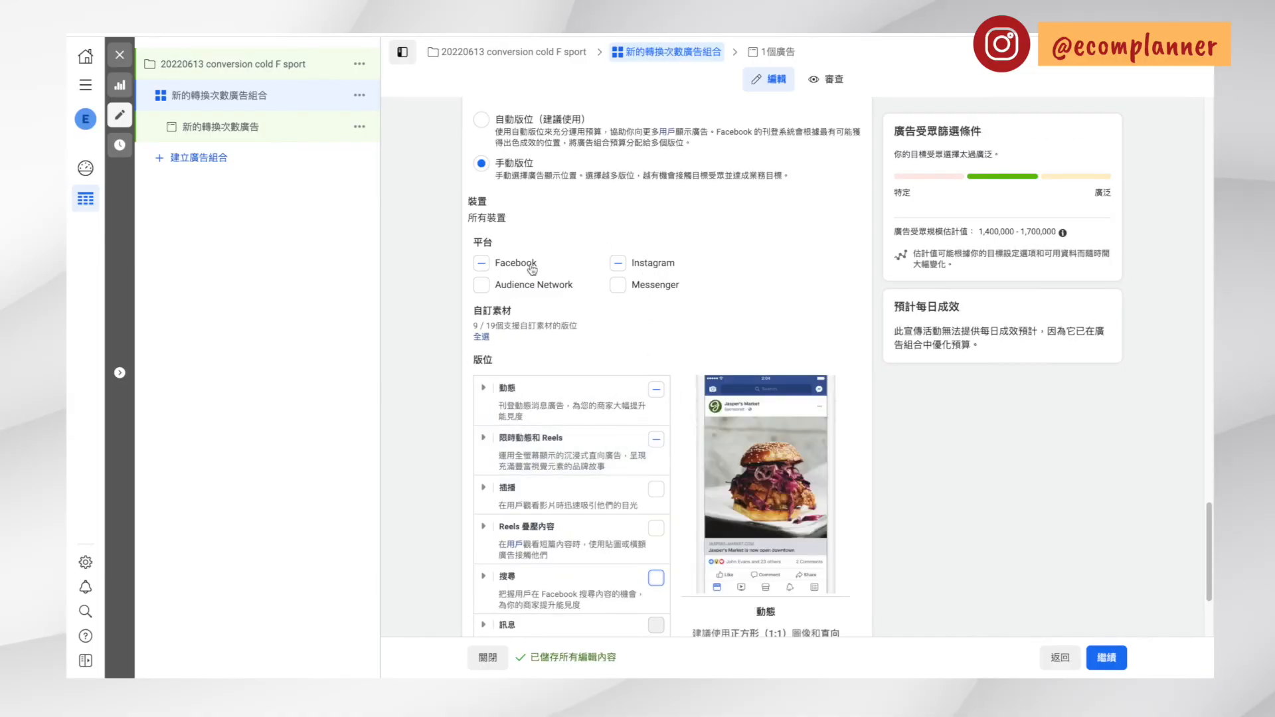
Review the specific mobile device and operating system options, keeping 所有流動裝置 selected
scroll(682, 278, "up", 2)
scroll(682, 280, "down", 10)
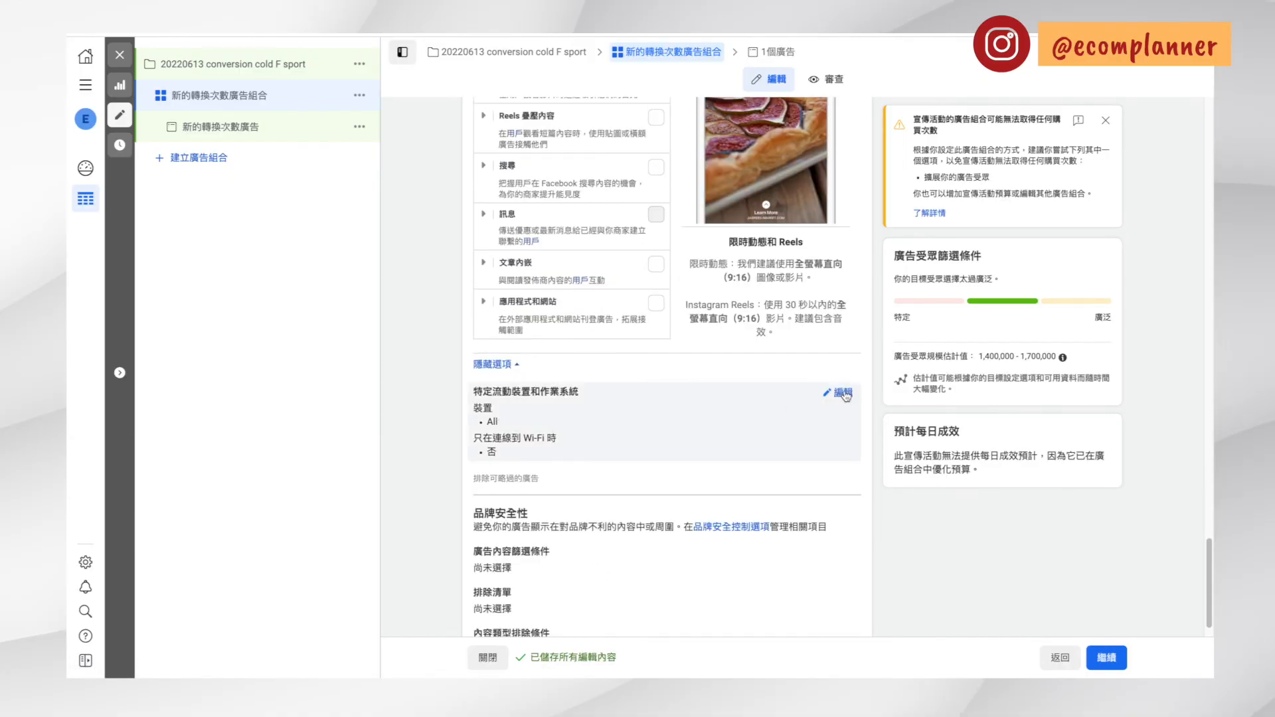
left_click(843, 392)
left_click(529, 416)
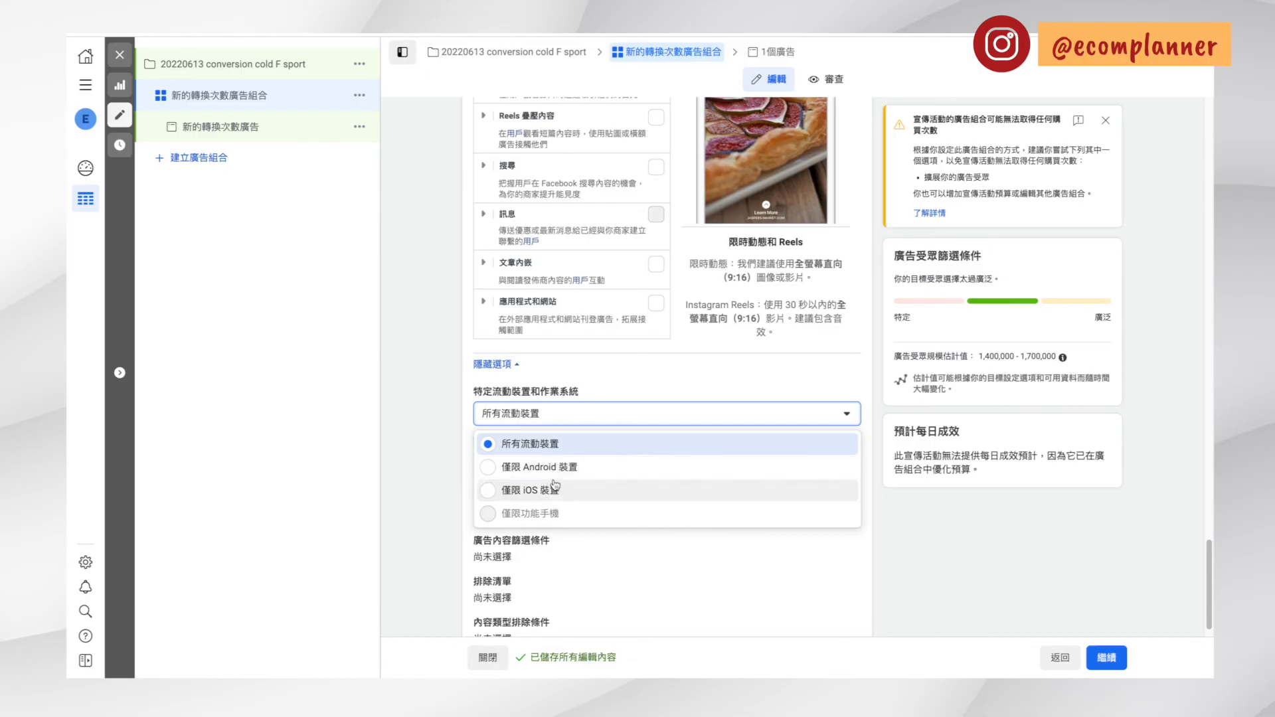
left_click(527, 444)
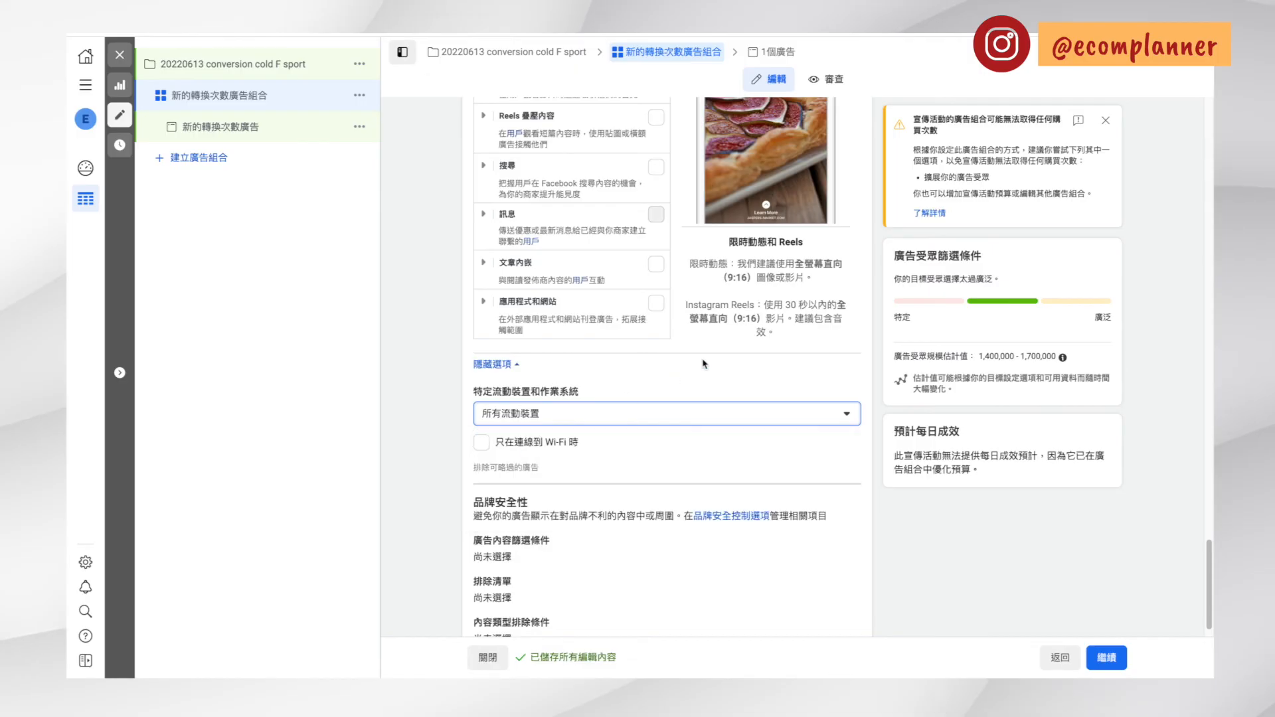
left_click(712, 387)
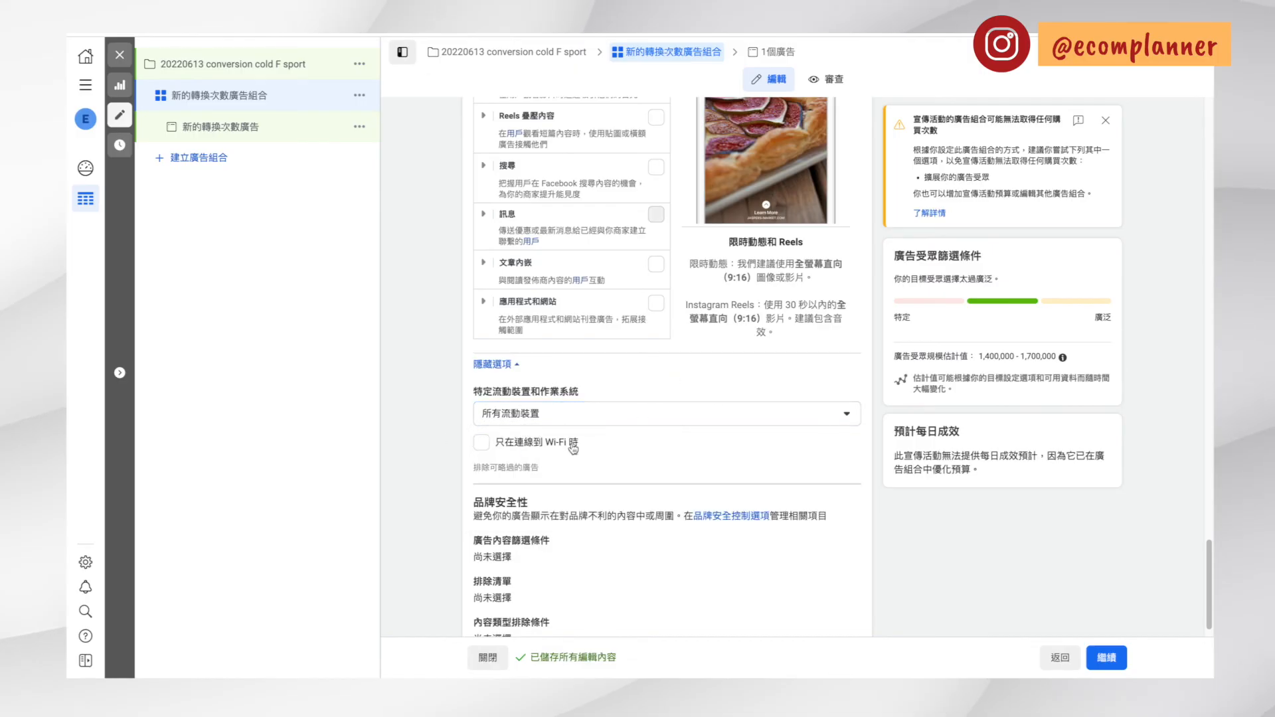
scroll(573, 449, "up", 2)
scroll(954, 426, "up", 4)
scroll(954, 425, "down", 5)
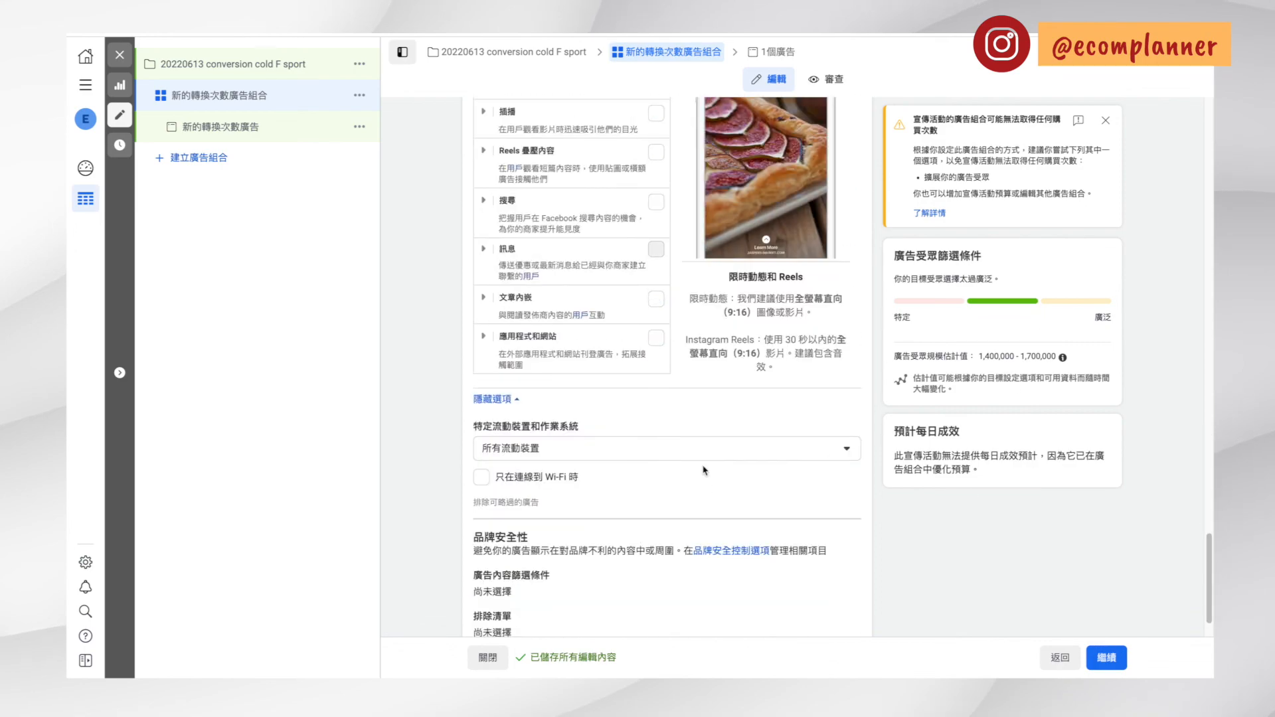
scroll(692, 460, "down", 1)
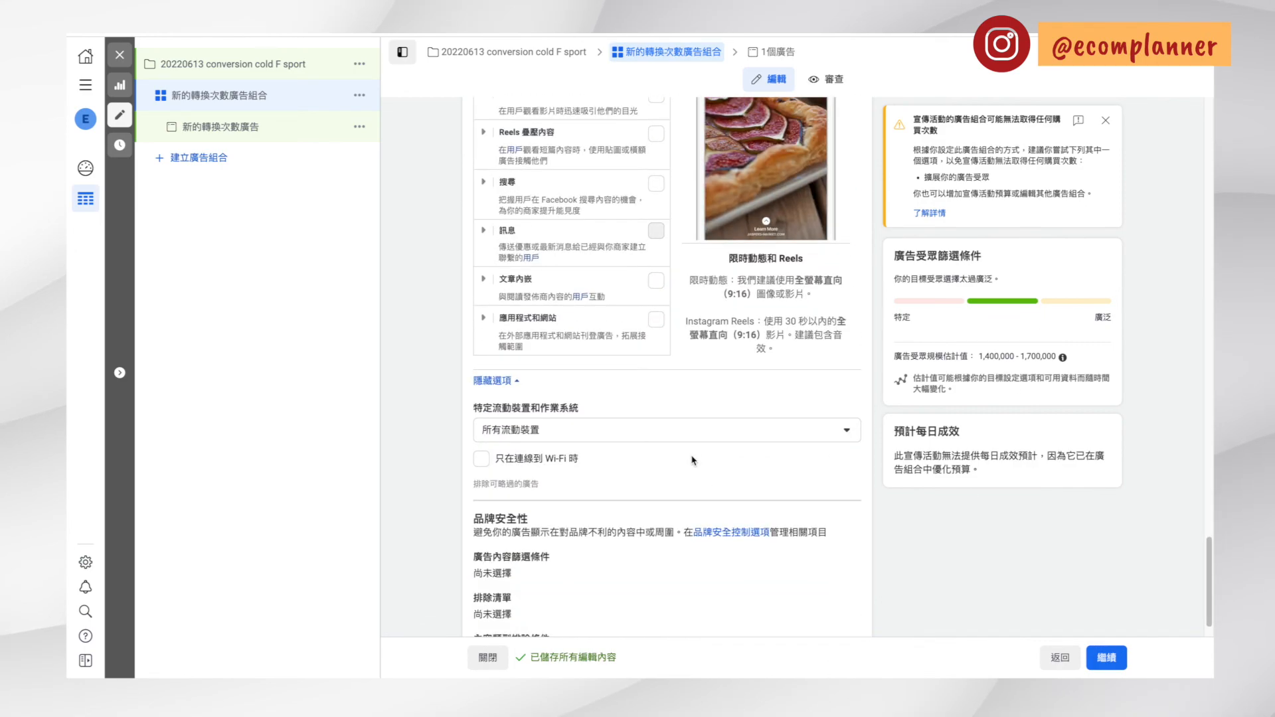
Rename the ad set as F sport 18-65
scroll(691, 460, "up", 15)
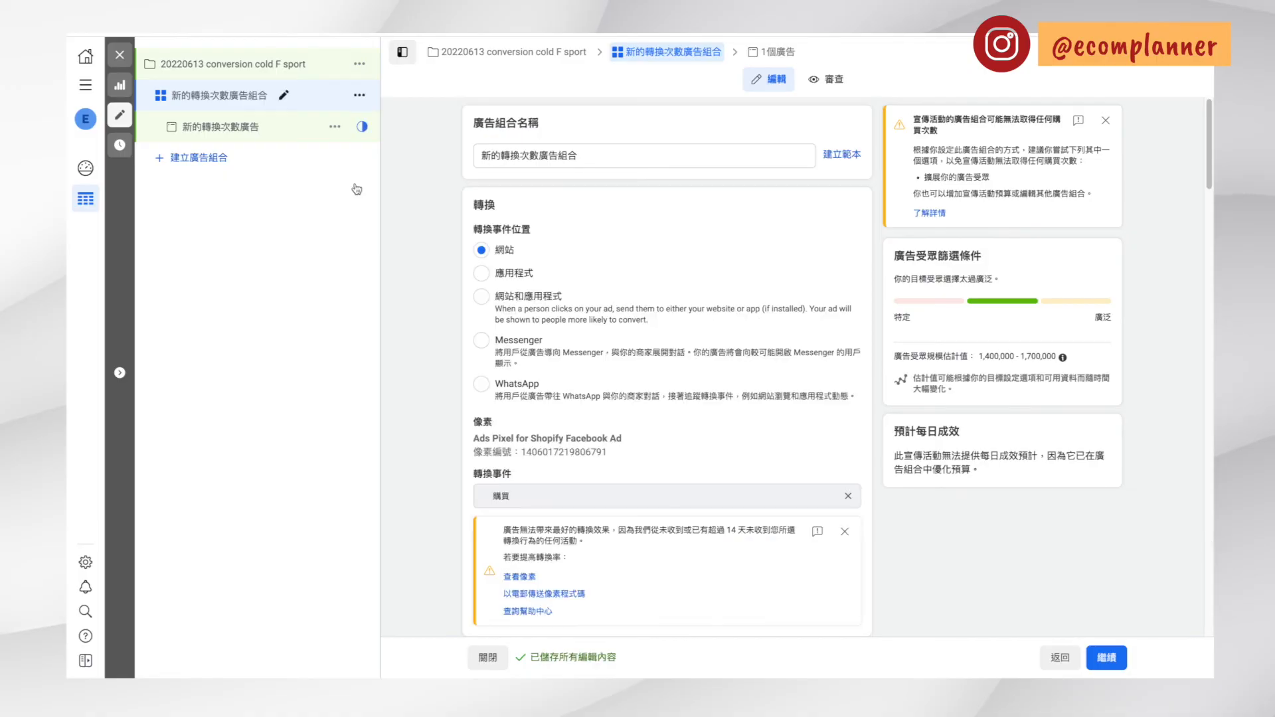
left_click_drag(579, 155, 478, 151)
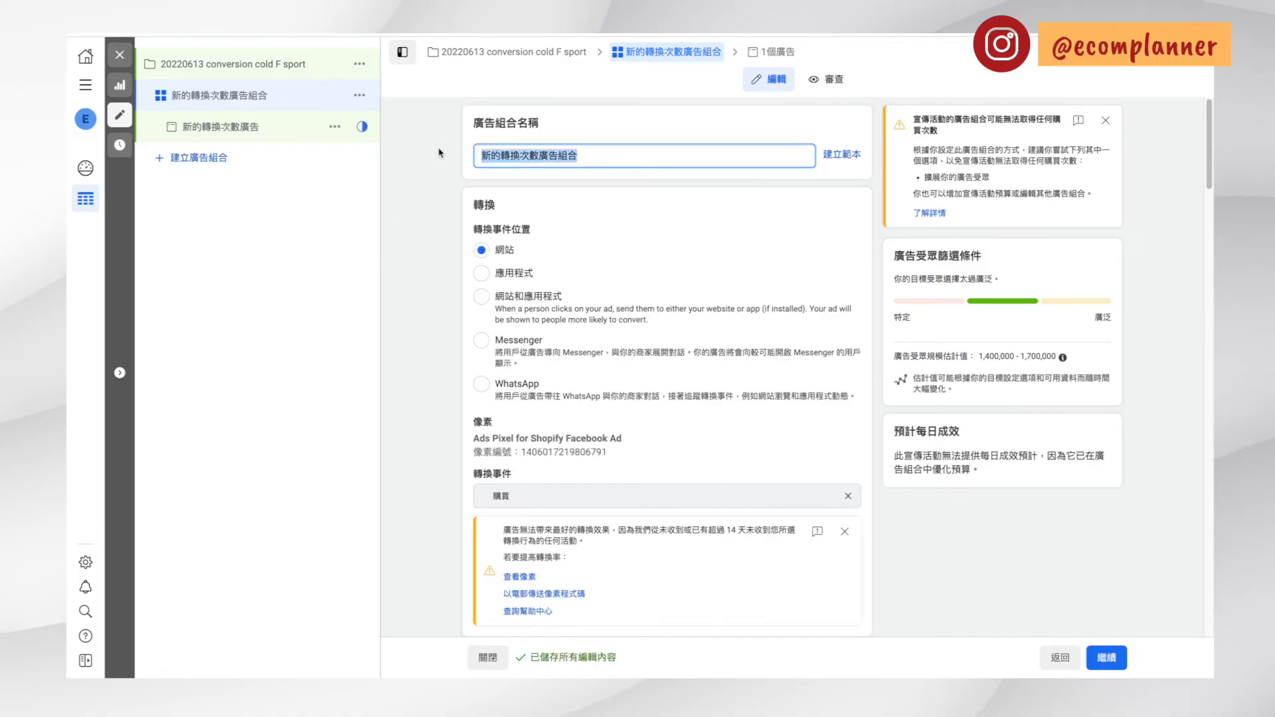
key("BackSpace")
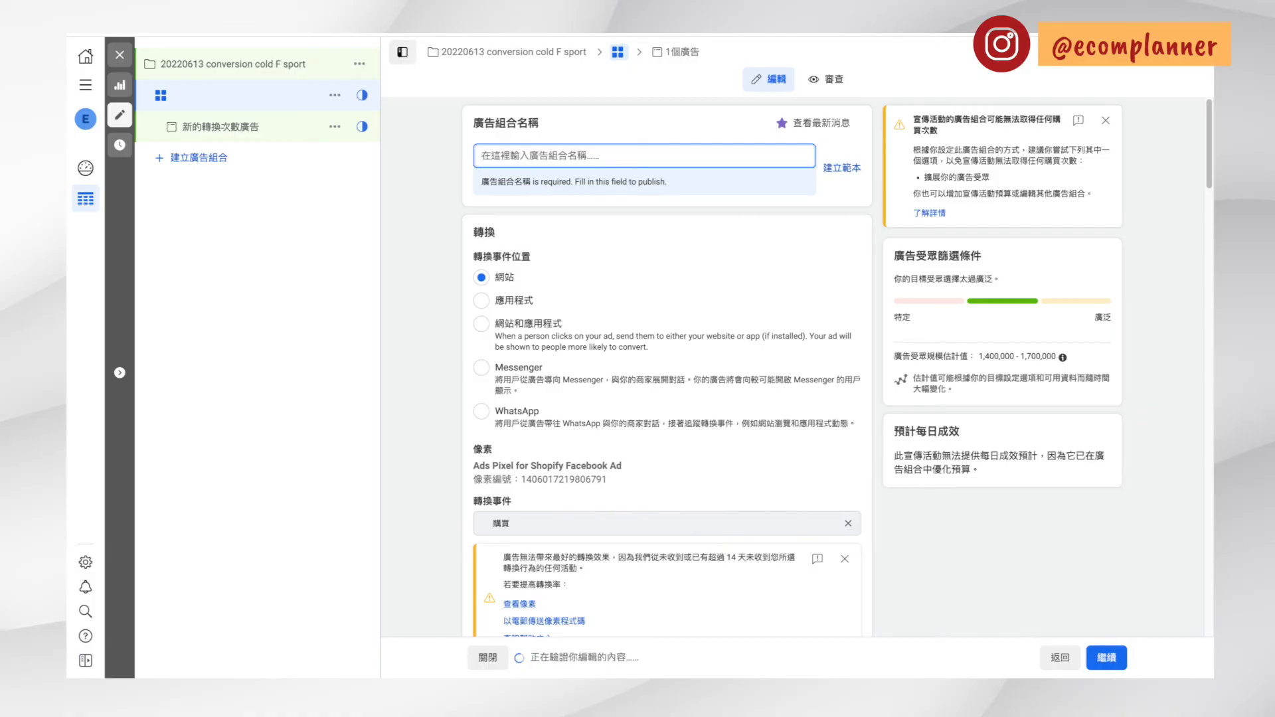
type("F sport")
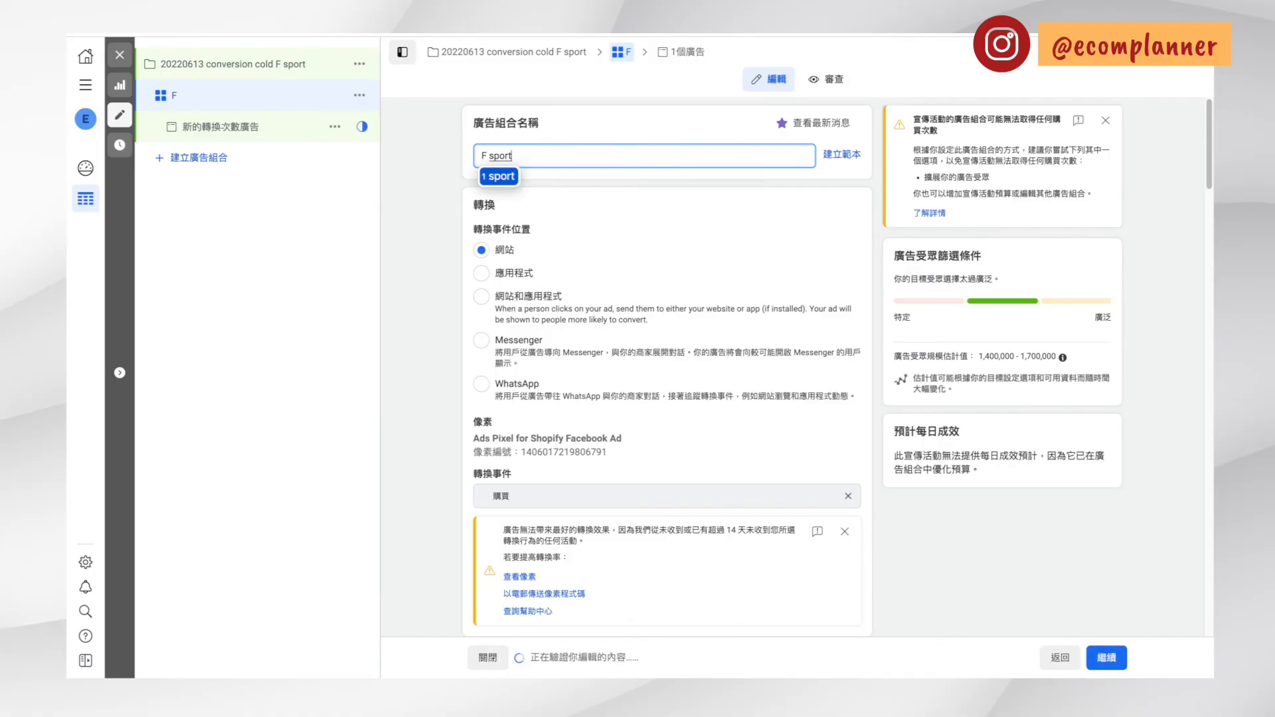
key("space")
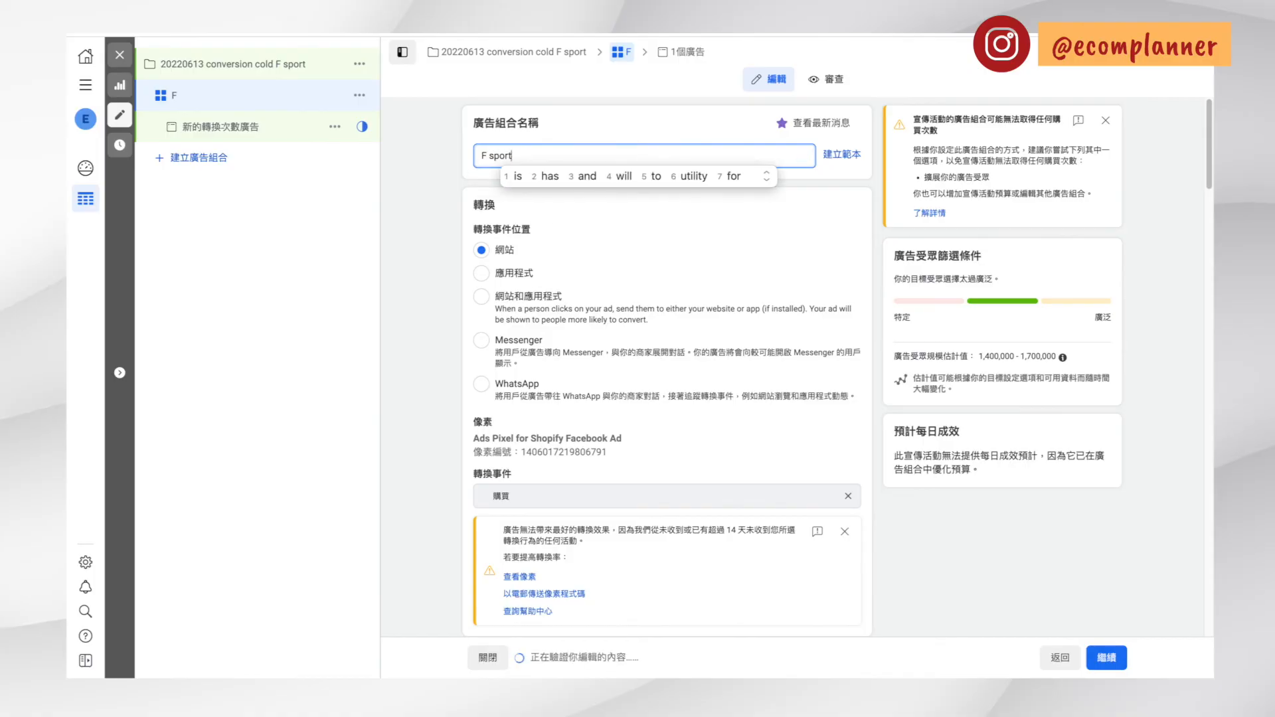
left_click(594, 133)
scroll(575, 463, "down", 15)
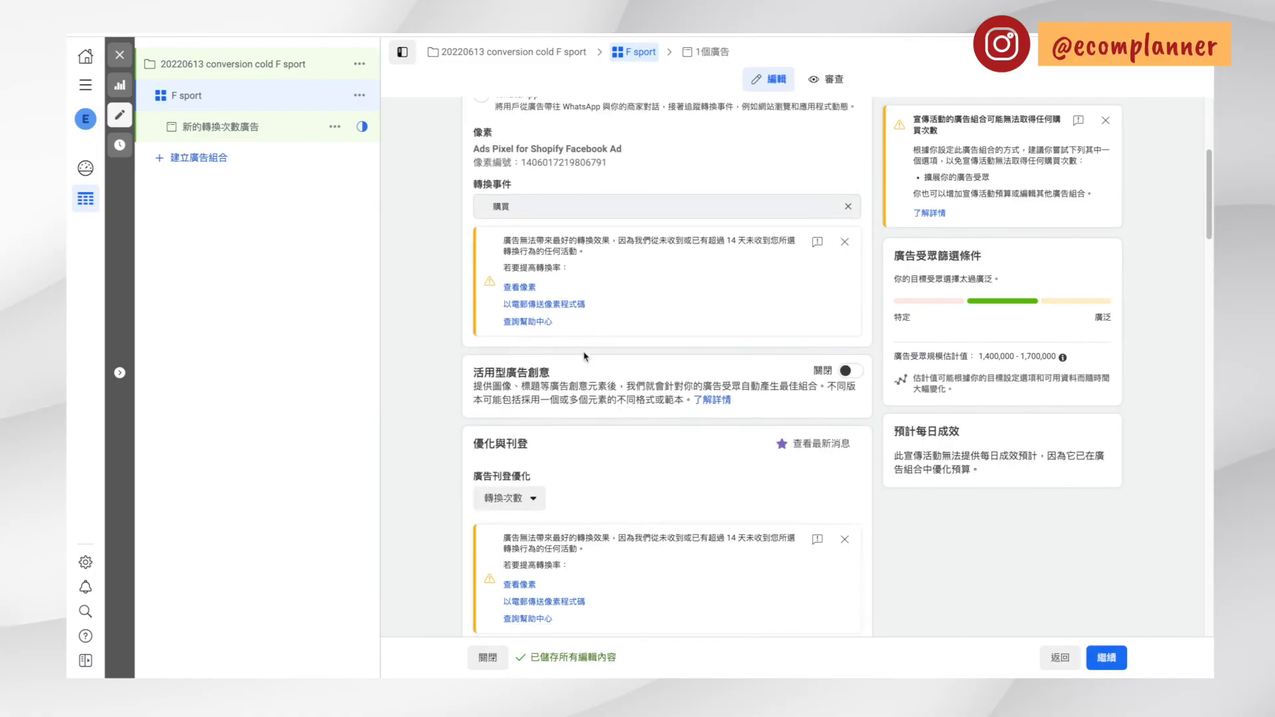
scroll(571, 458, "down", 4)
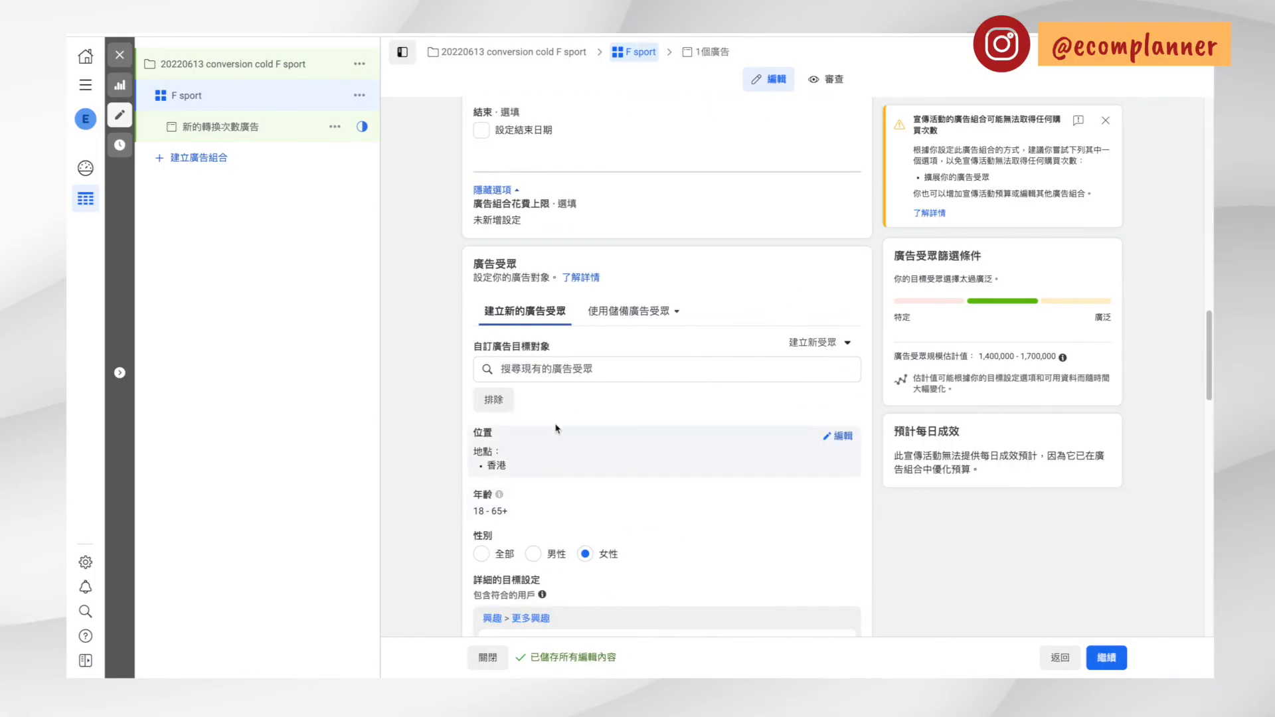
scroll(555, 425, "up", 18)
type("18-65")
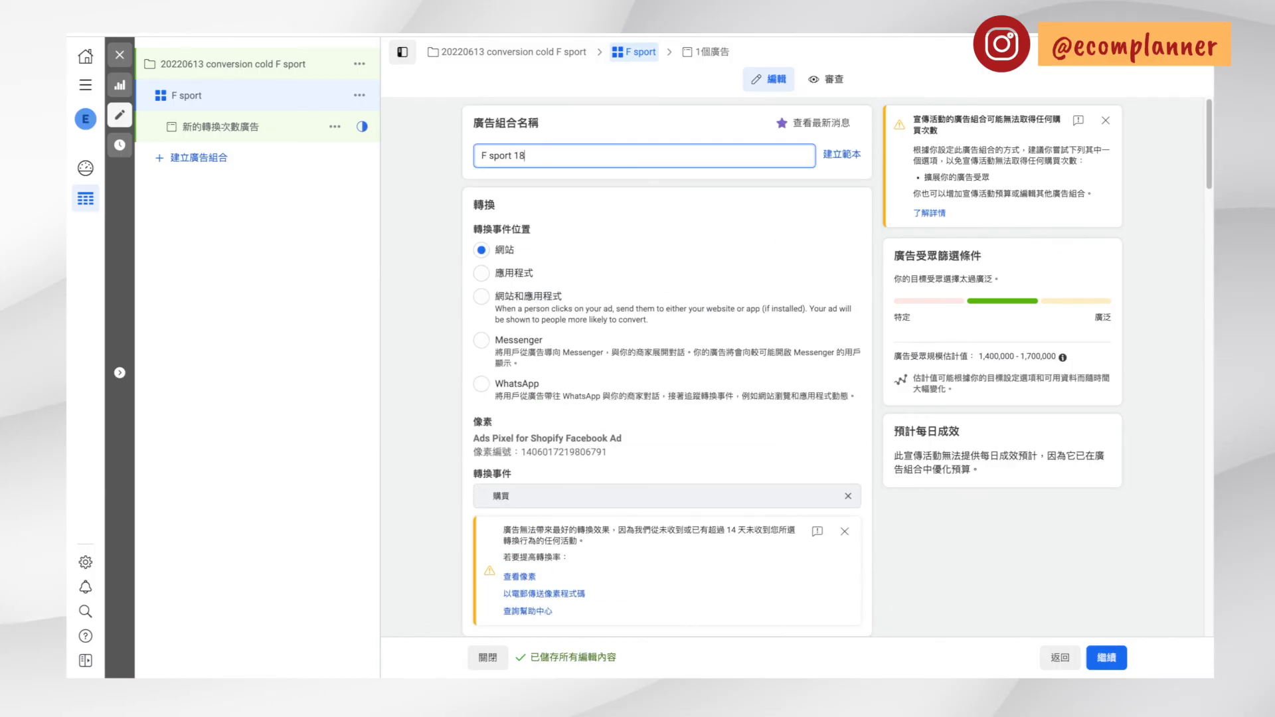
left_click(692, 242)
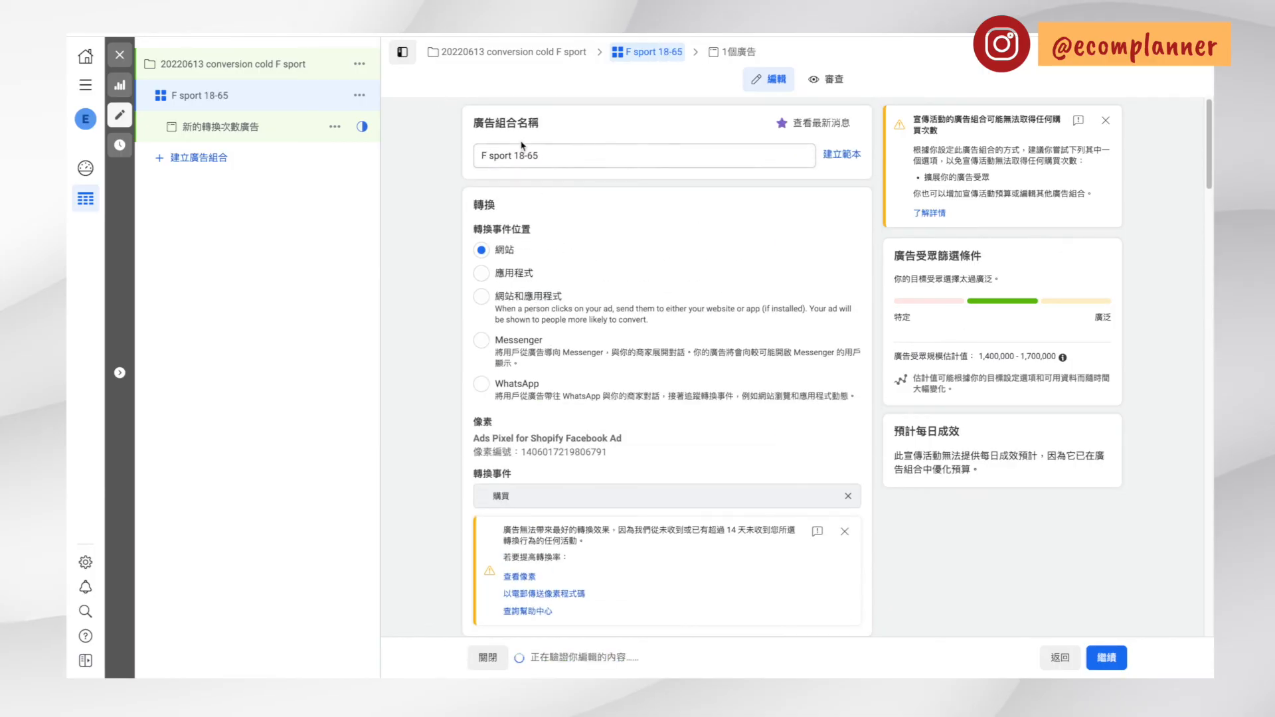
Continue from the ad set to its ad and rename the ad as C 1
scroll(624, 304, "down", 5)
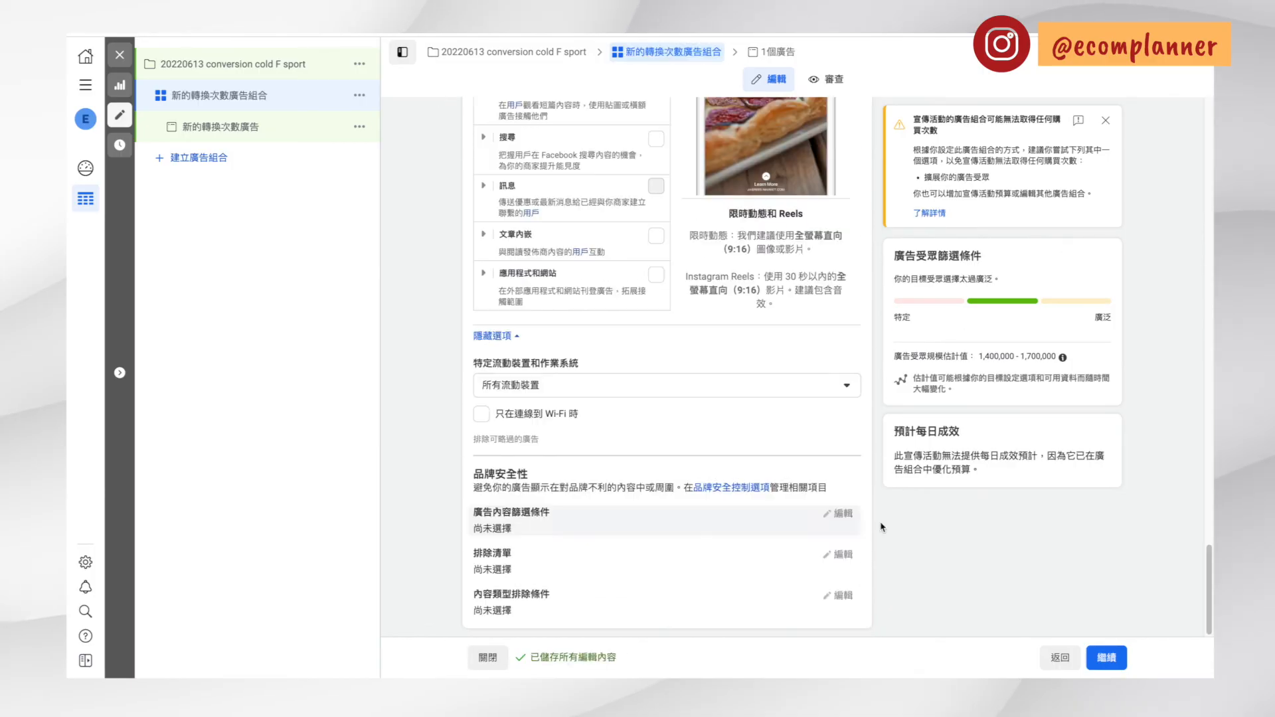
left_click(1090, 658)
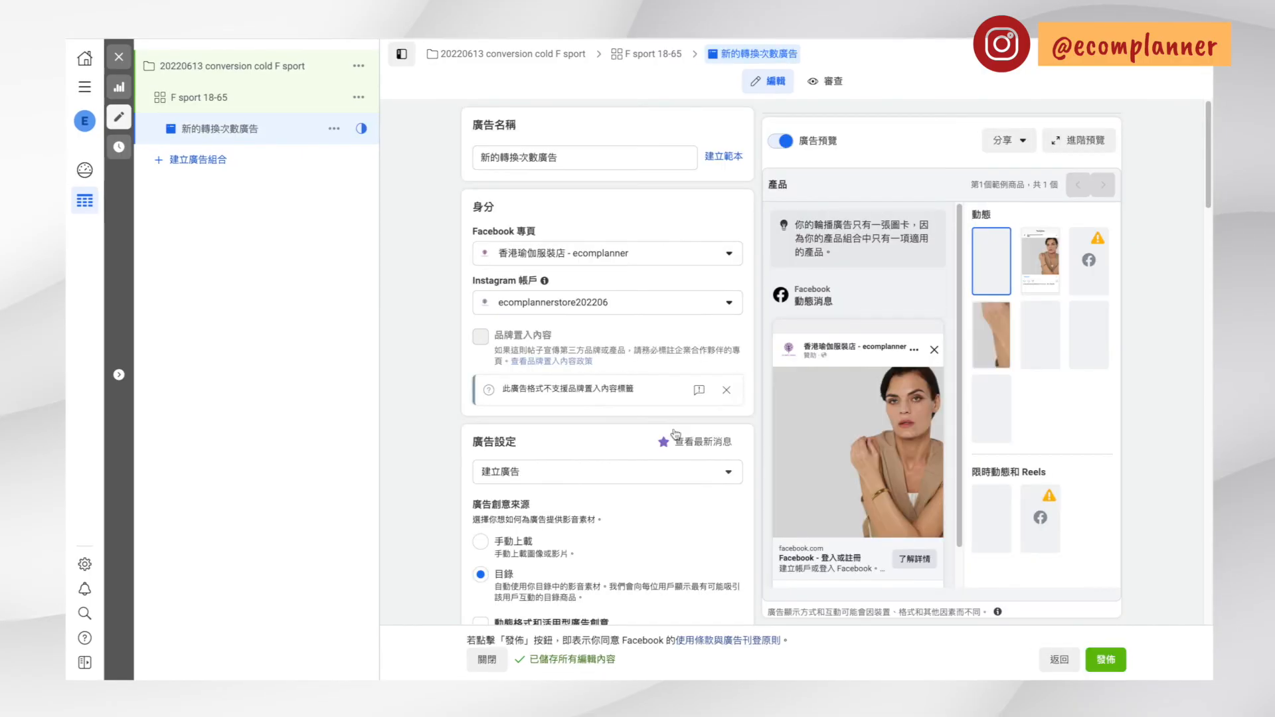
triple_click(564, 156)
key("BackSpace")
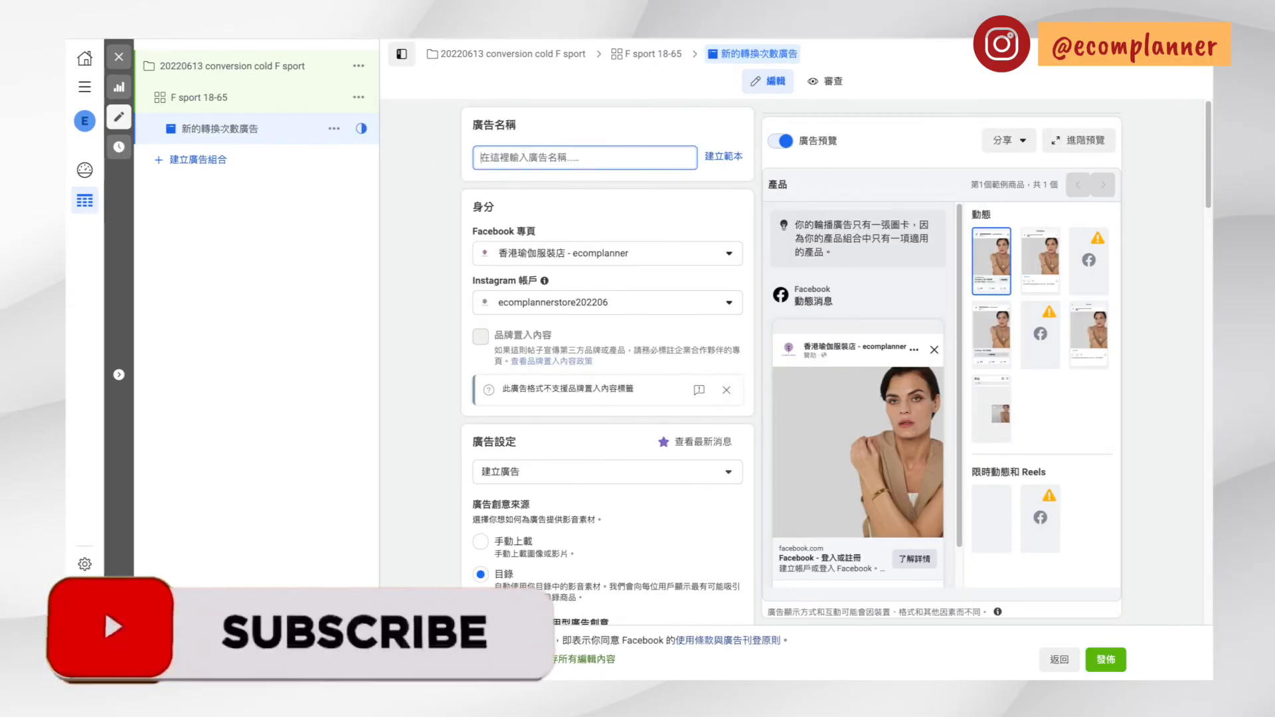
type("C")
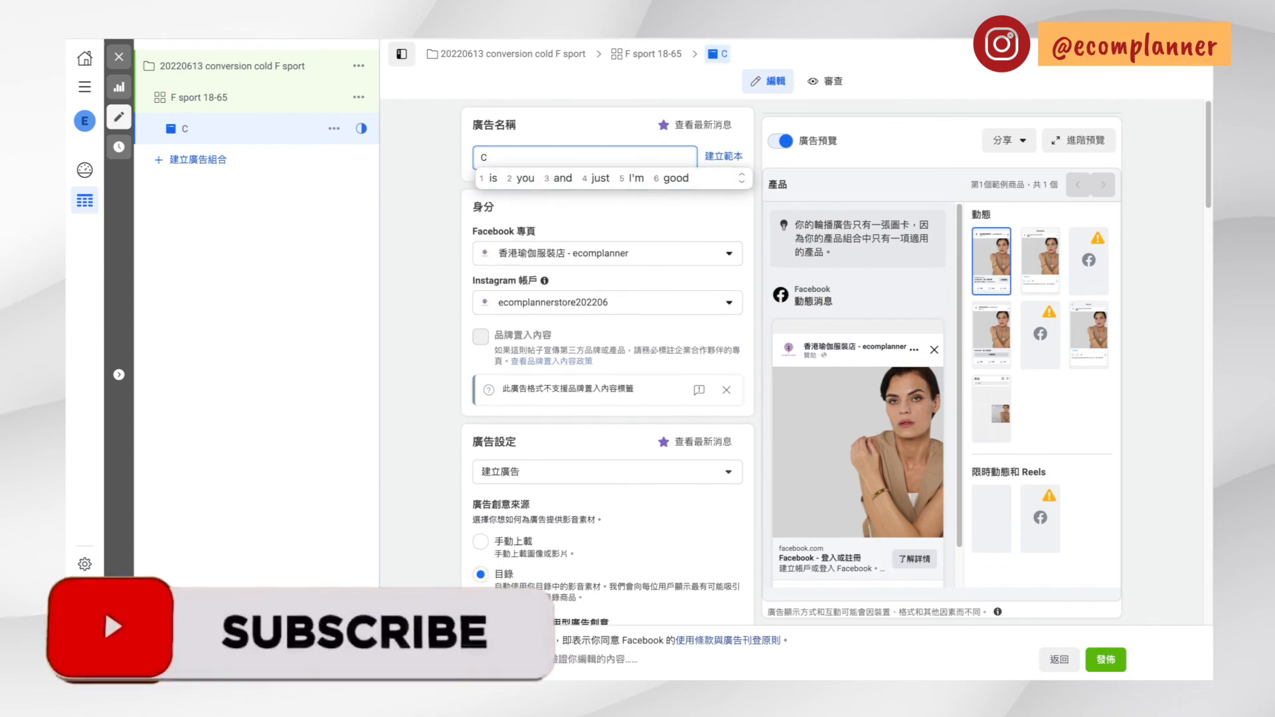
type(" 1")
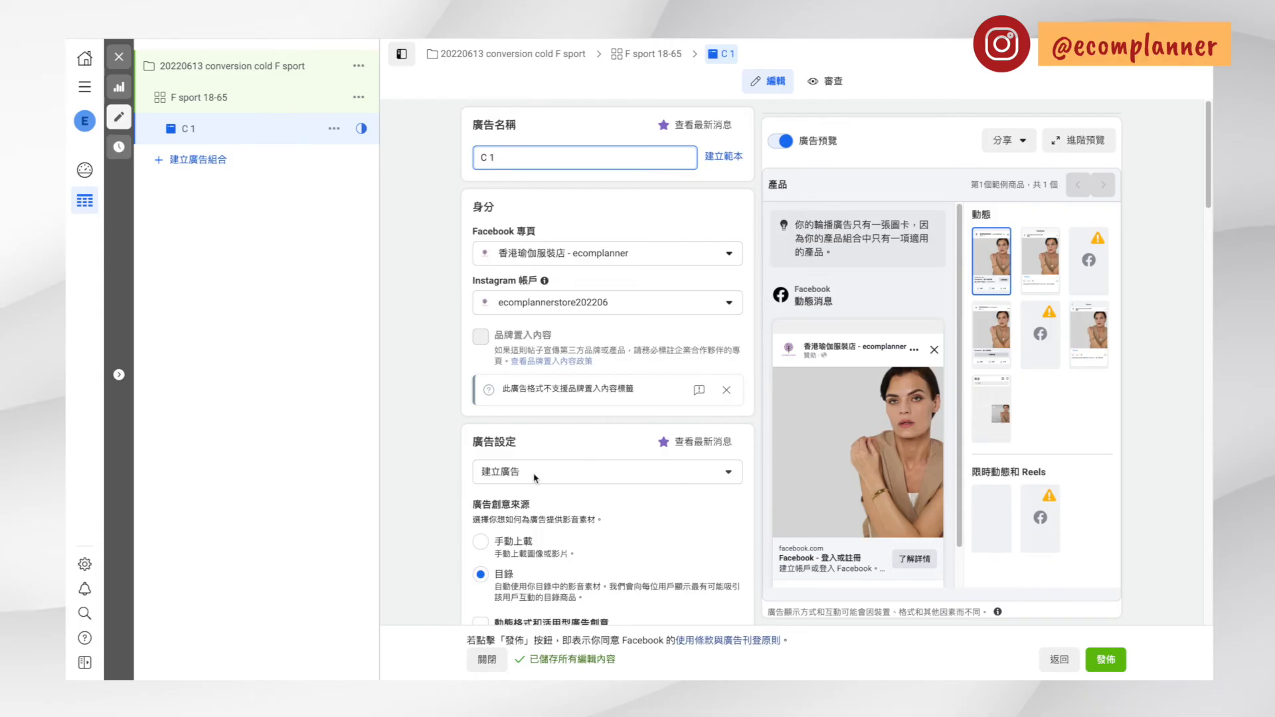
Try 手動上載 as the ad creative source and switch back to 目錄
scroll(534, 477, "down", 1)
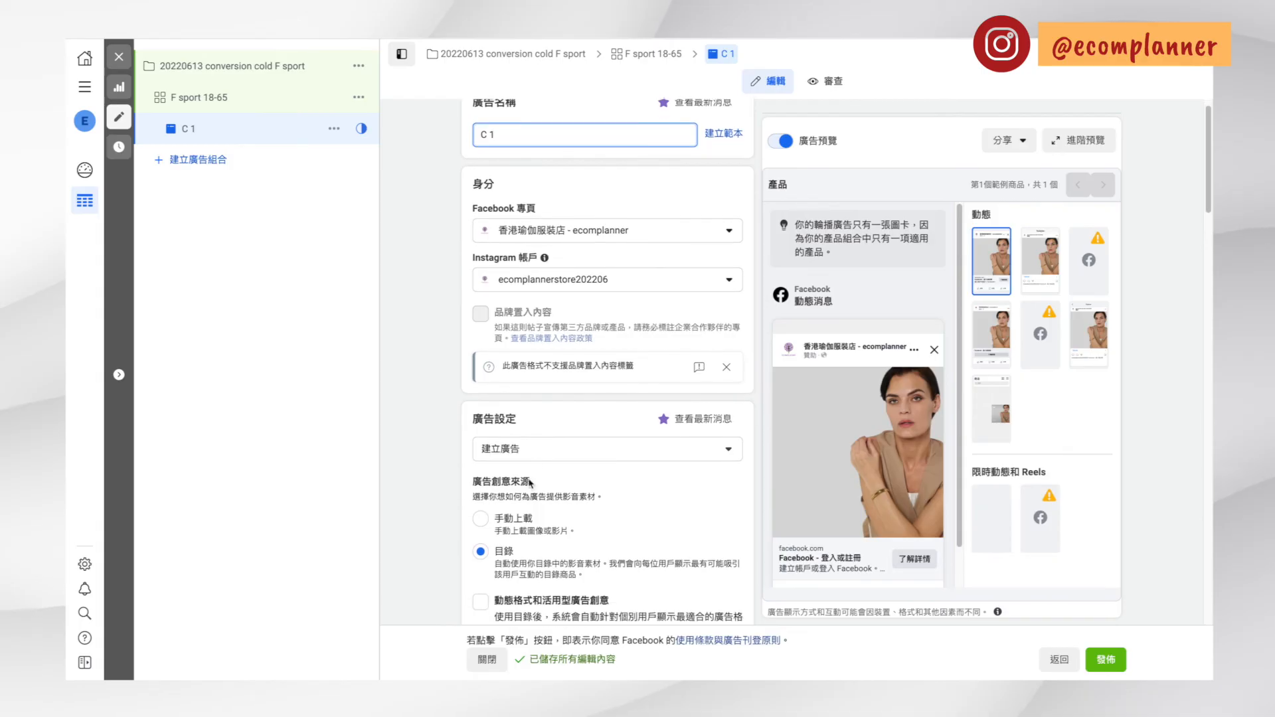
left_click(480, 519)
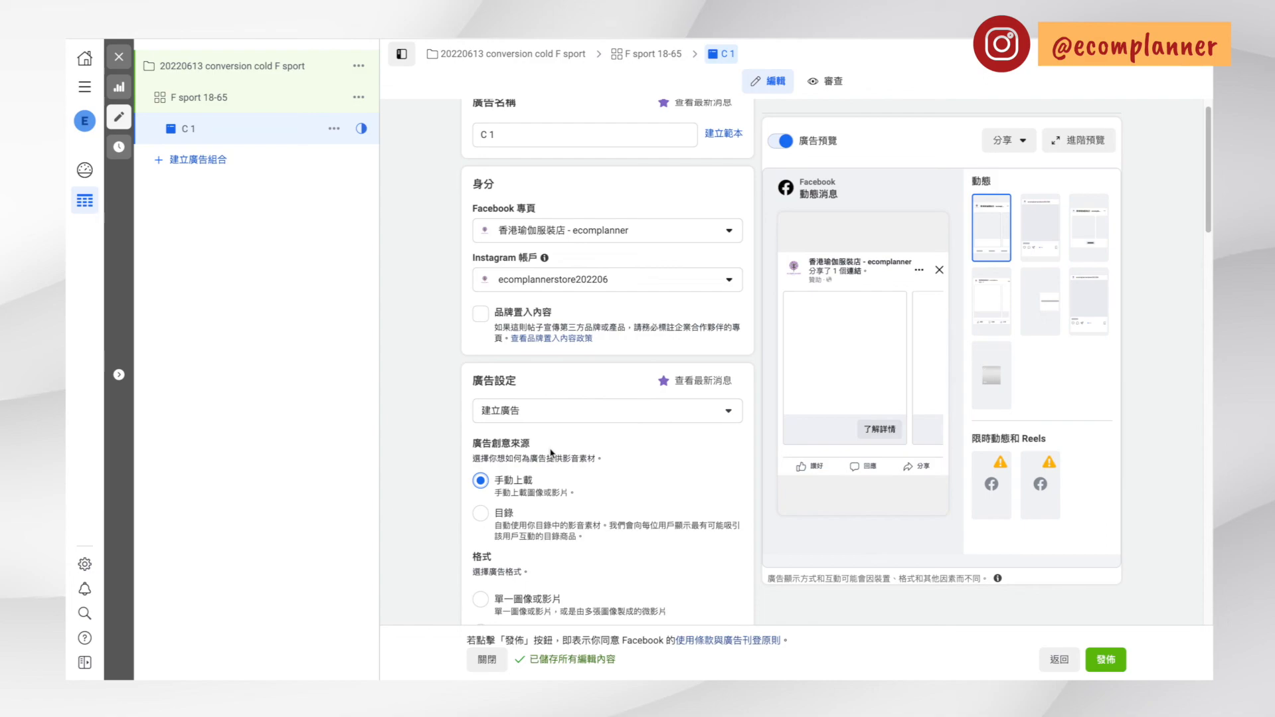
left_click(567, 527)
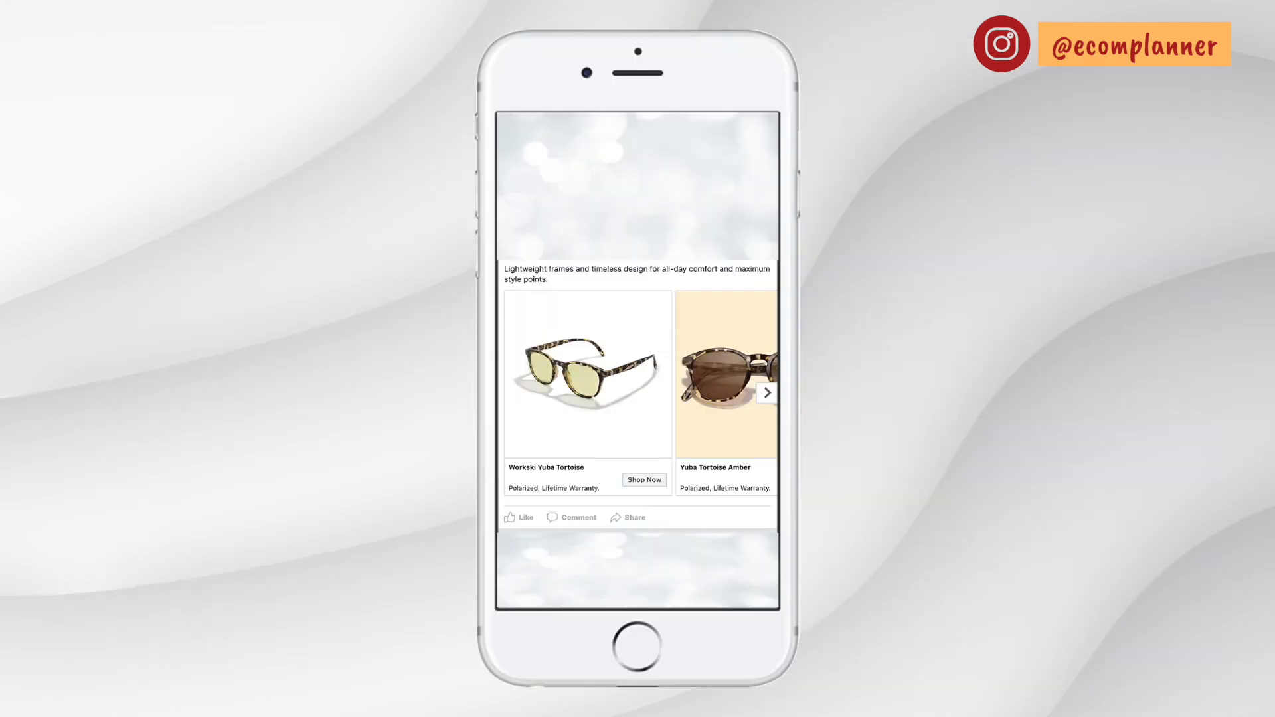
left_click(766, 394)
left_click(766, 394)
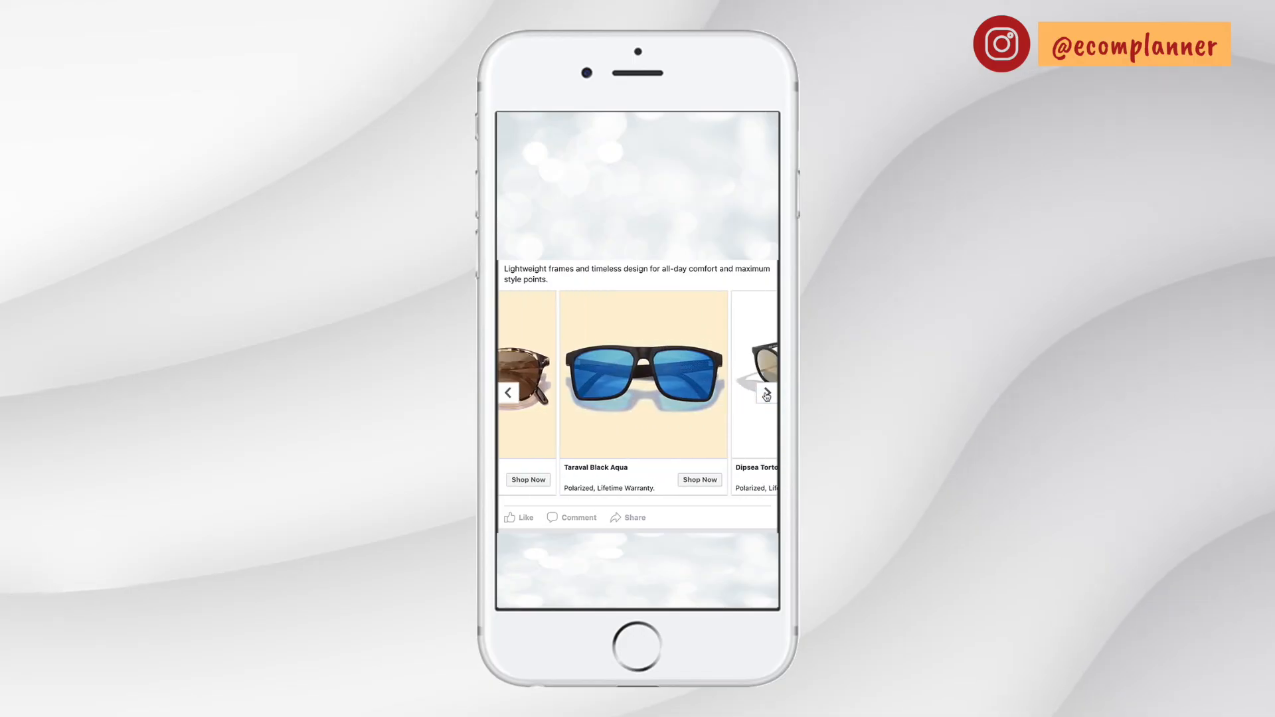
left_click(766, 394)
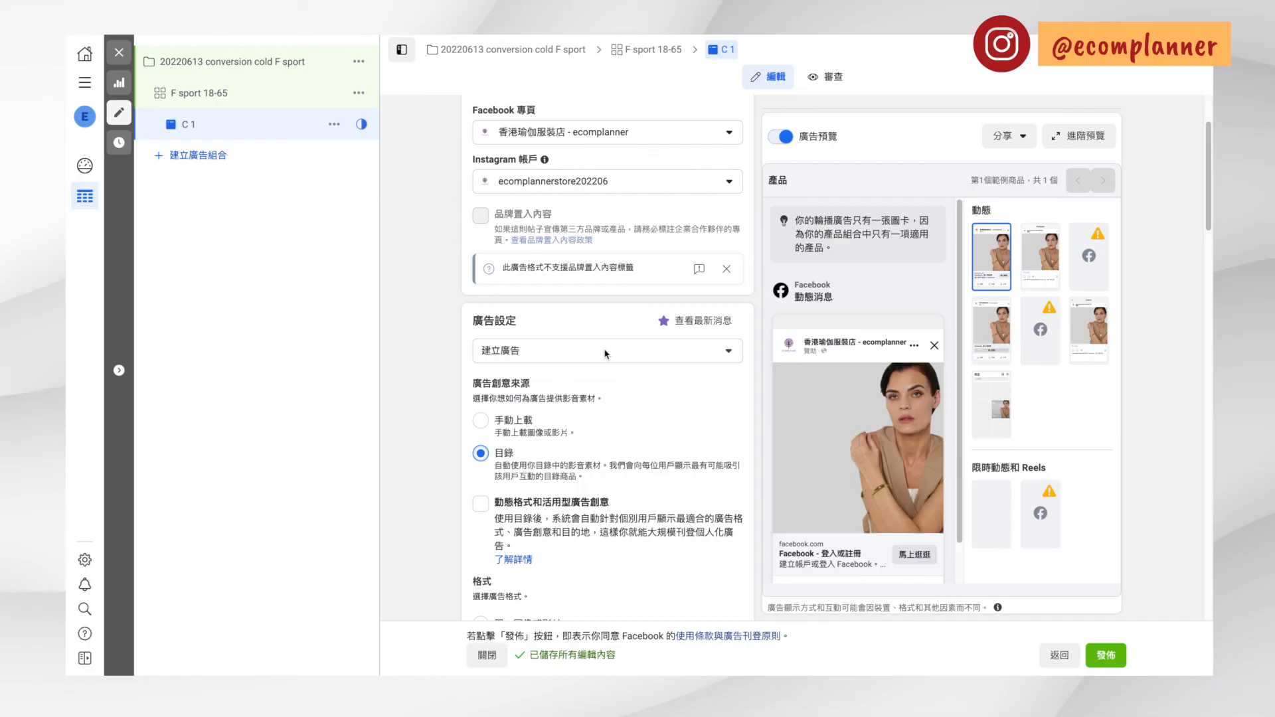
Set the ad to 使用現有的帖子 and choose the first Instagram post, the cropped white top photo, as its creative
left_click(606, 353)
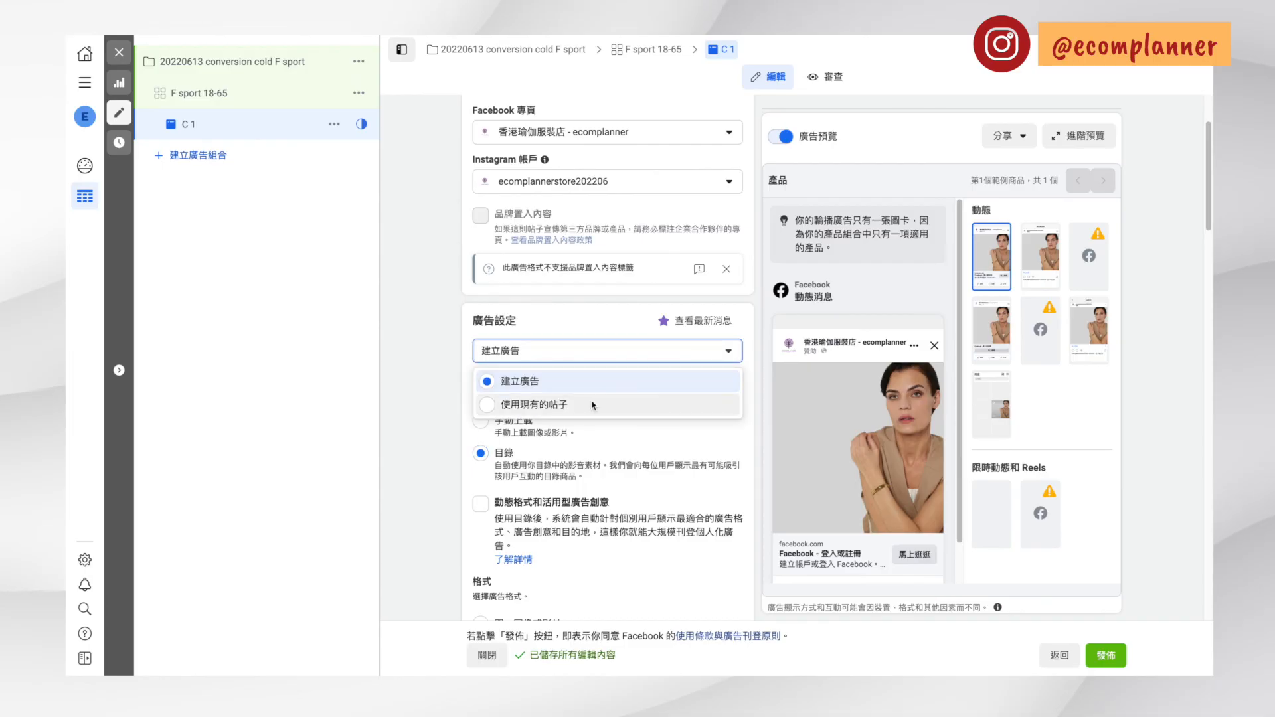
left_click(593, 404)
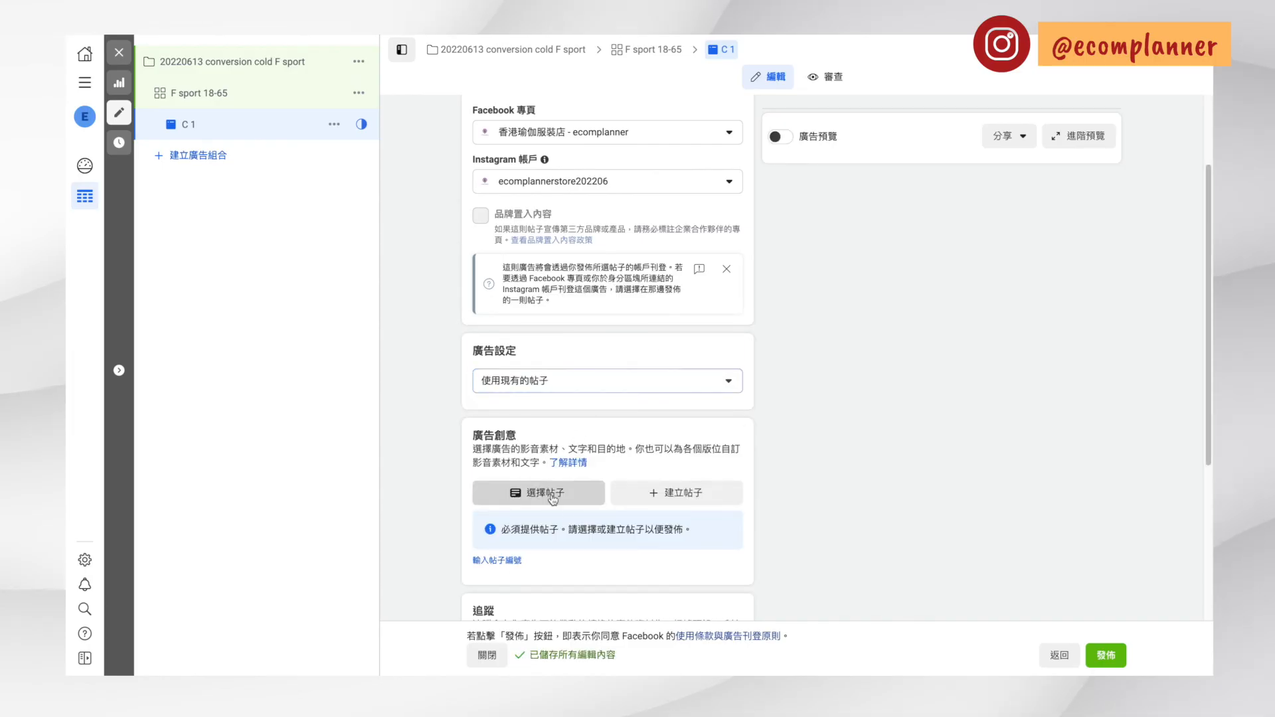
left_click(552, 498)
left_click(525, 507)
left_click(502, 146)
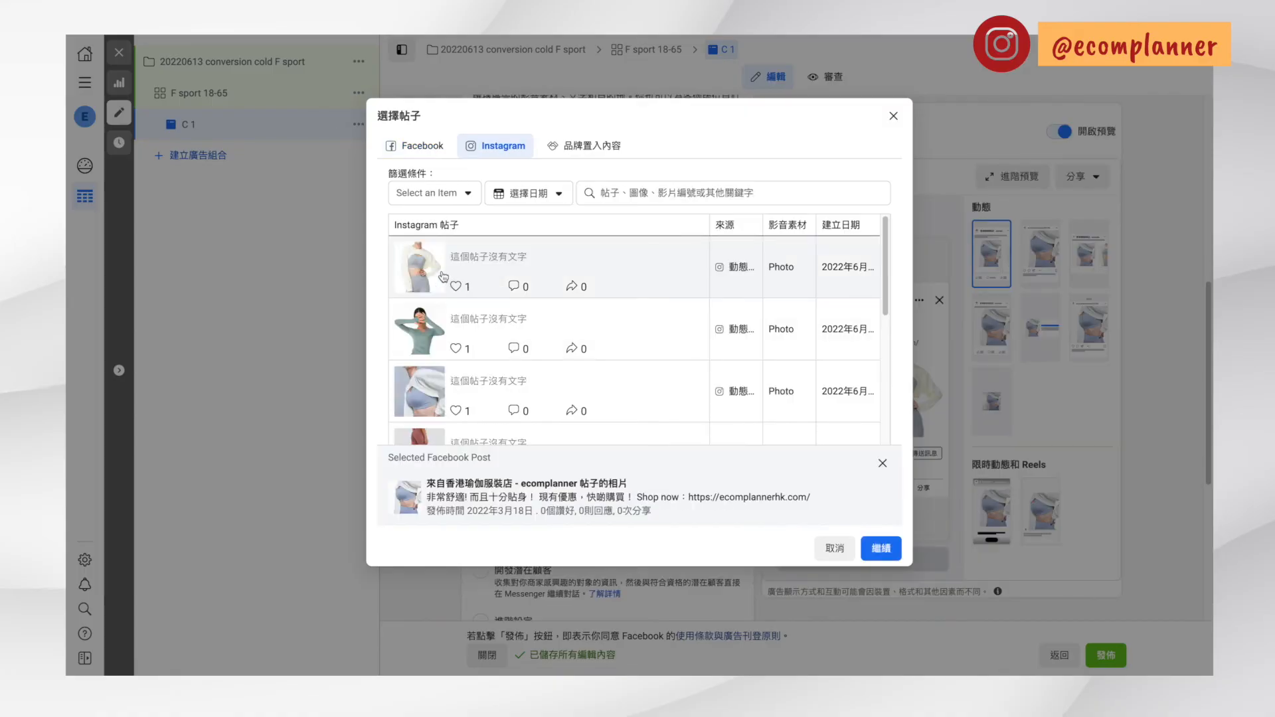
left_click(443, 277)
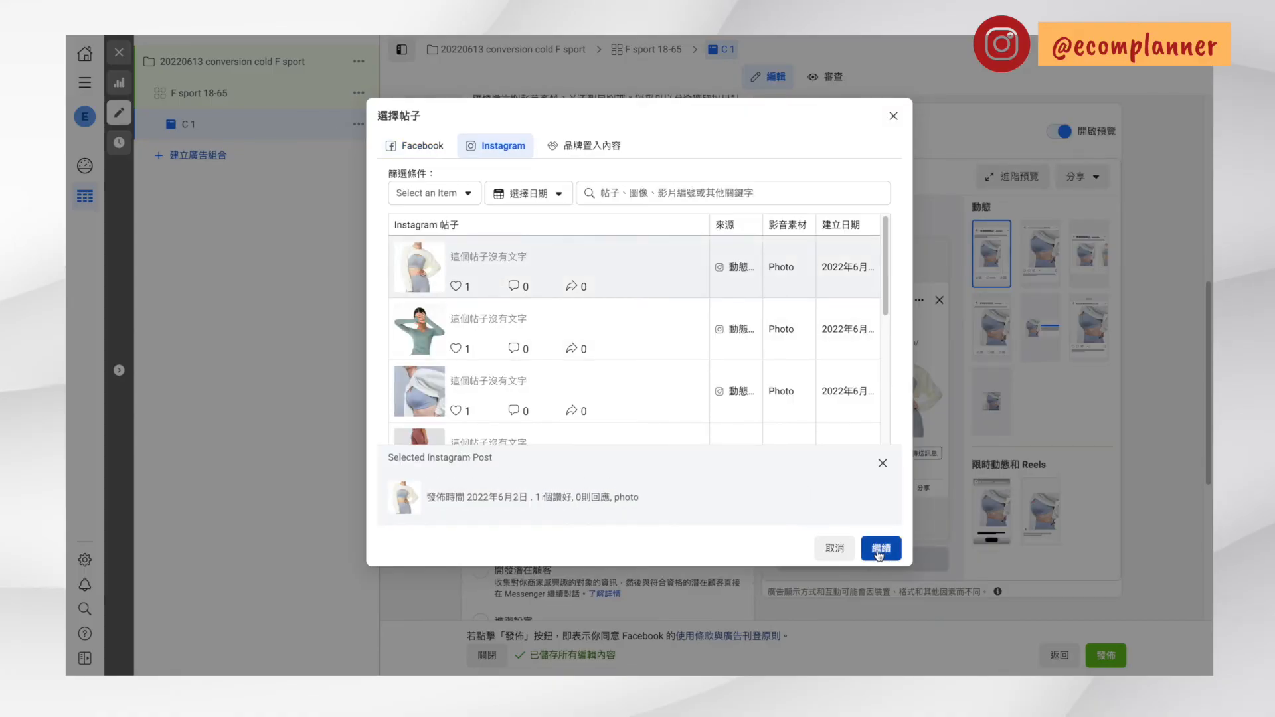
left_click(878, 551)
left_click(535, 335)
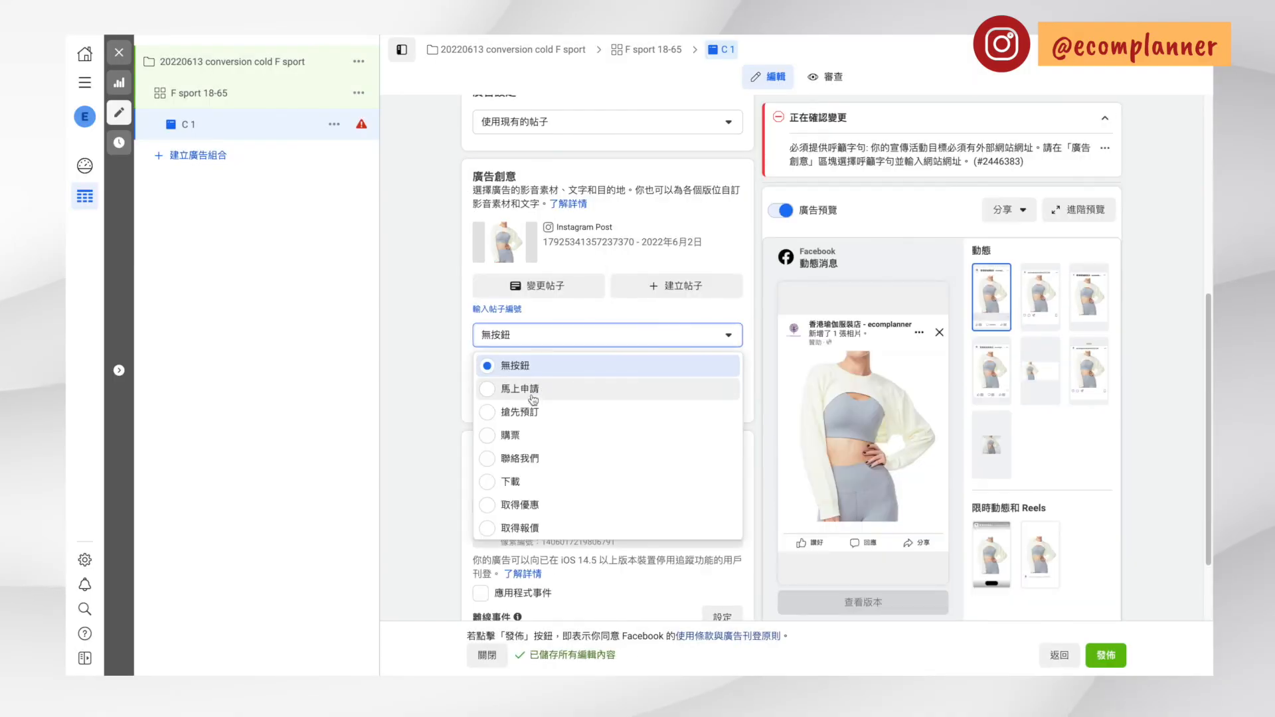
scroll(555, 492, "down", 2)
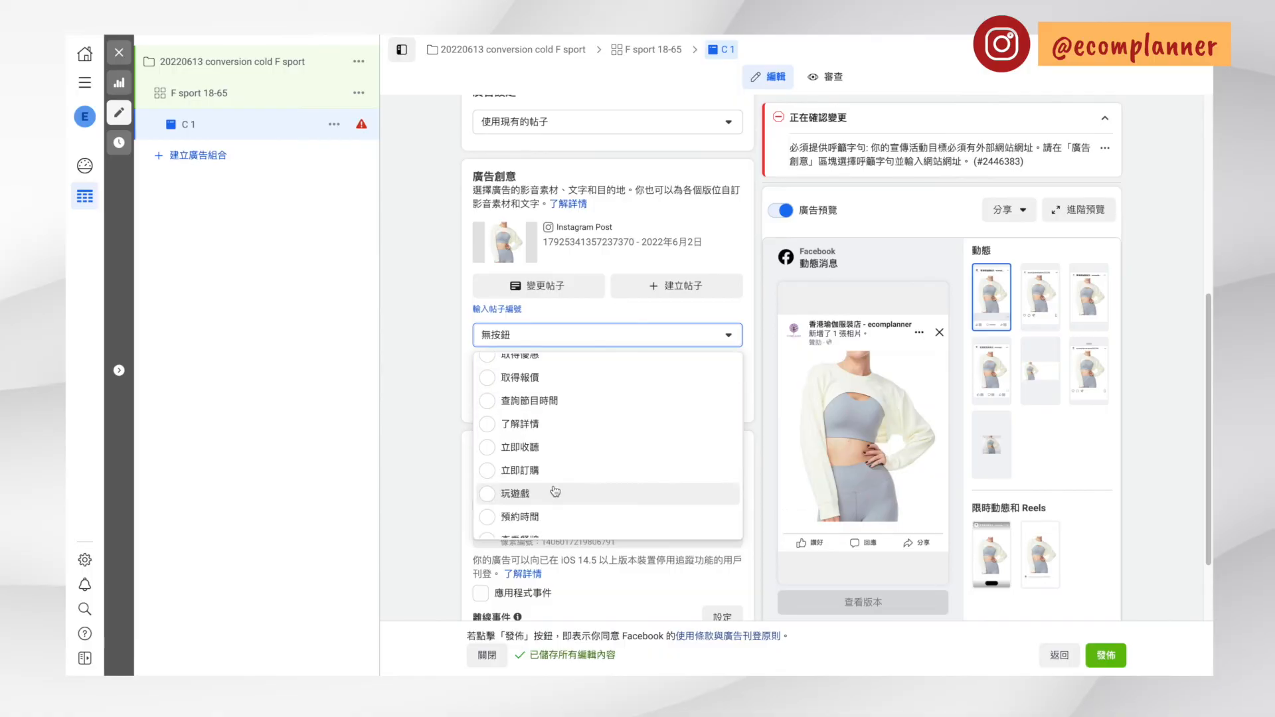
scroll(555, 492, "down", 2)
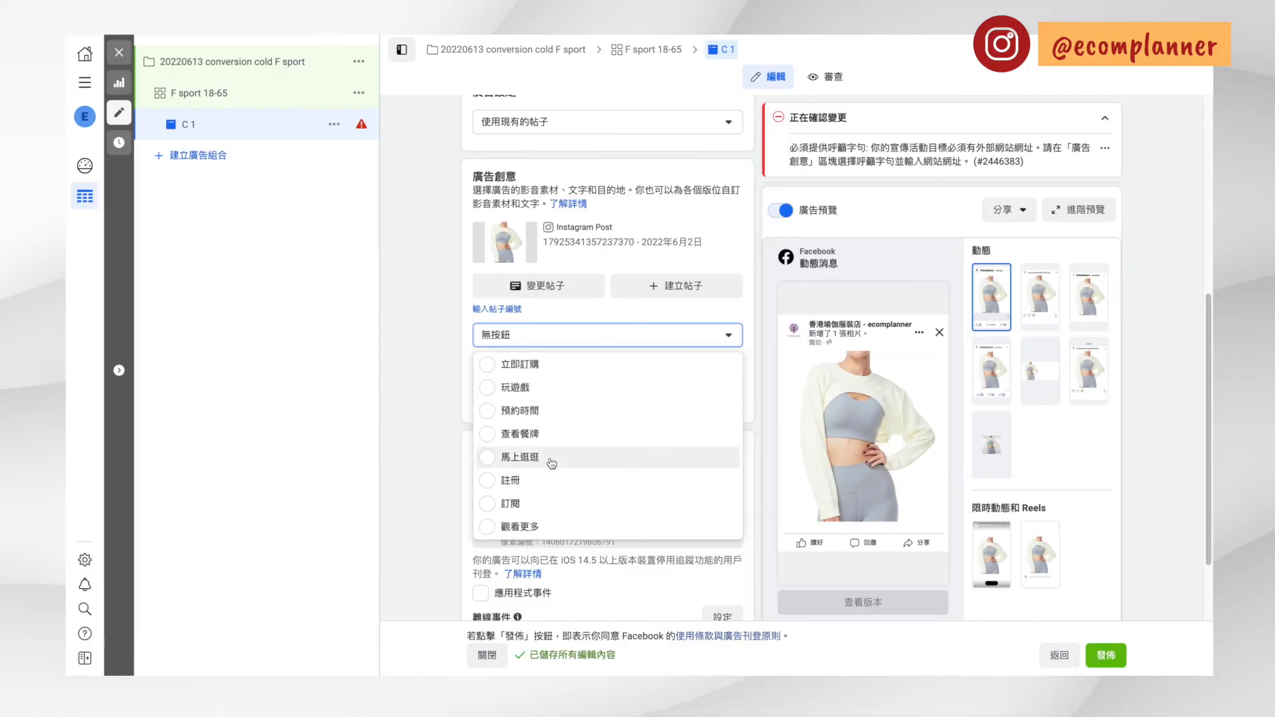
left_click(551, 457)
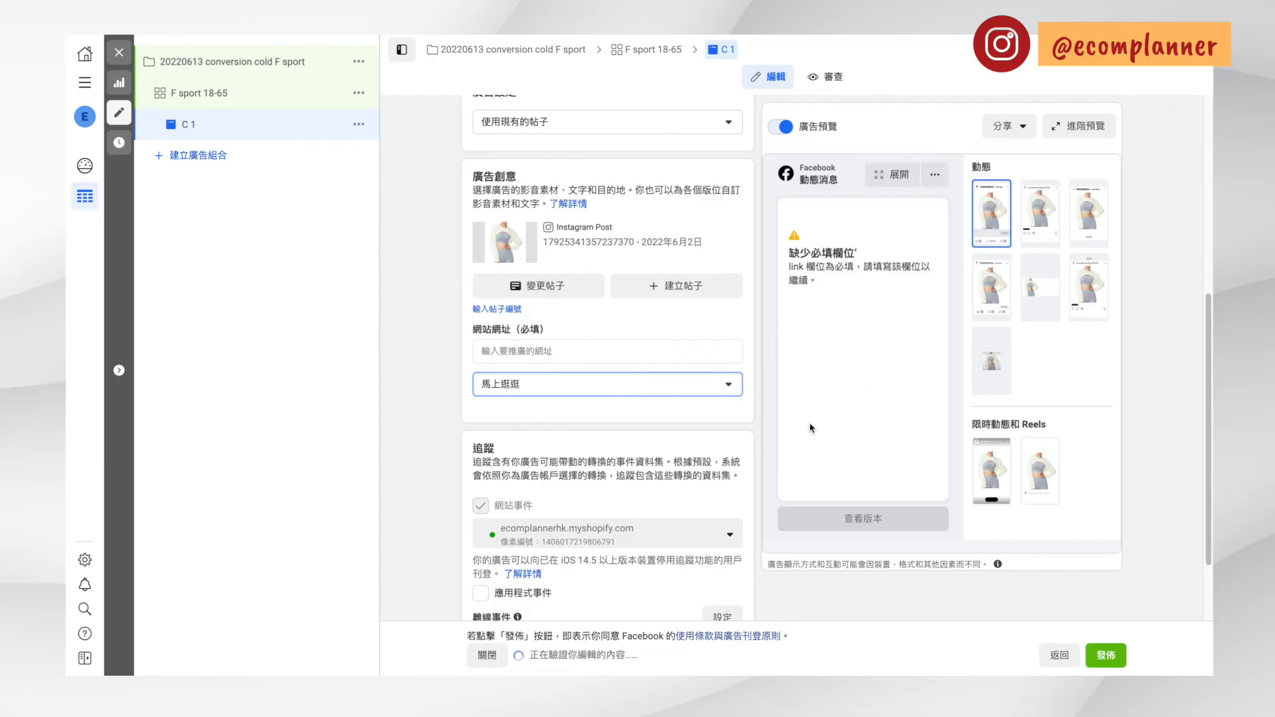
left_click(510, 352)
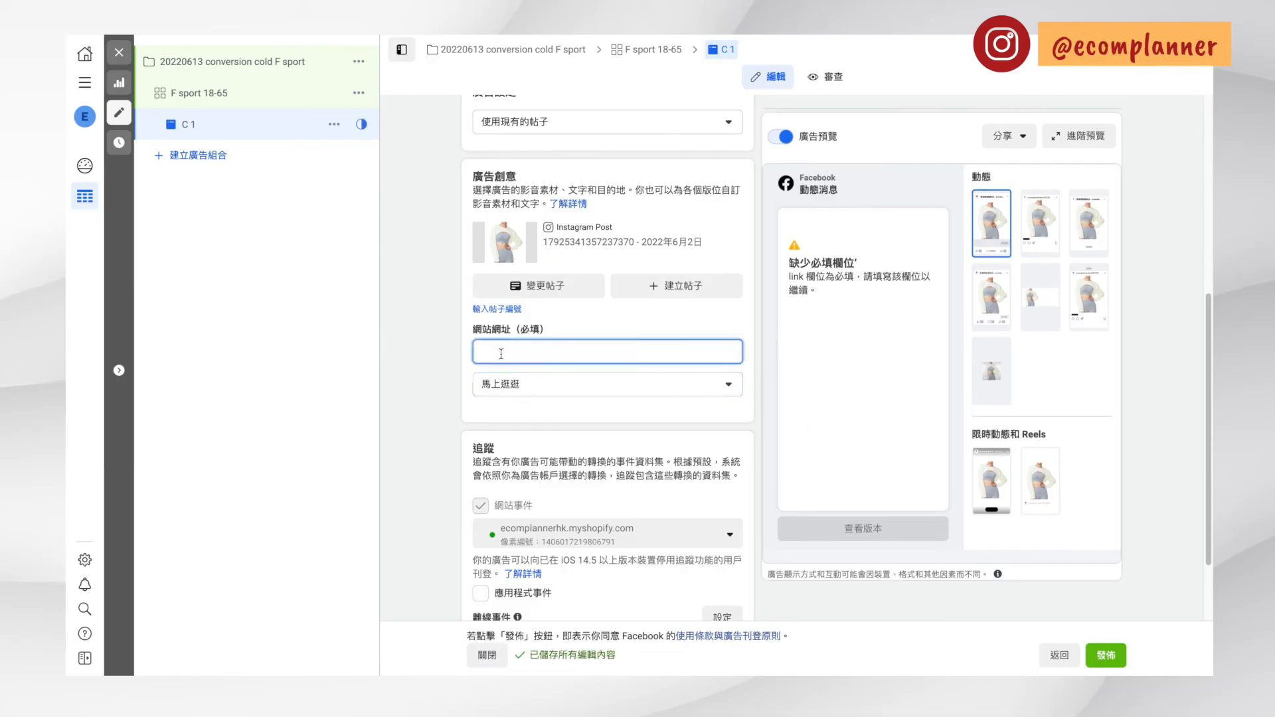
type("www.eplanner.hk")
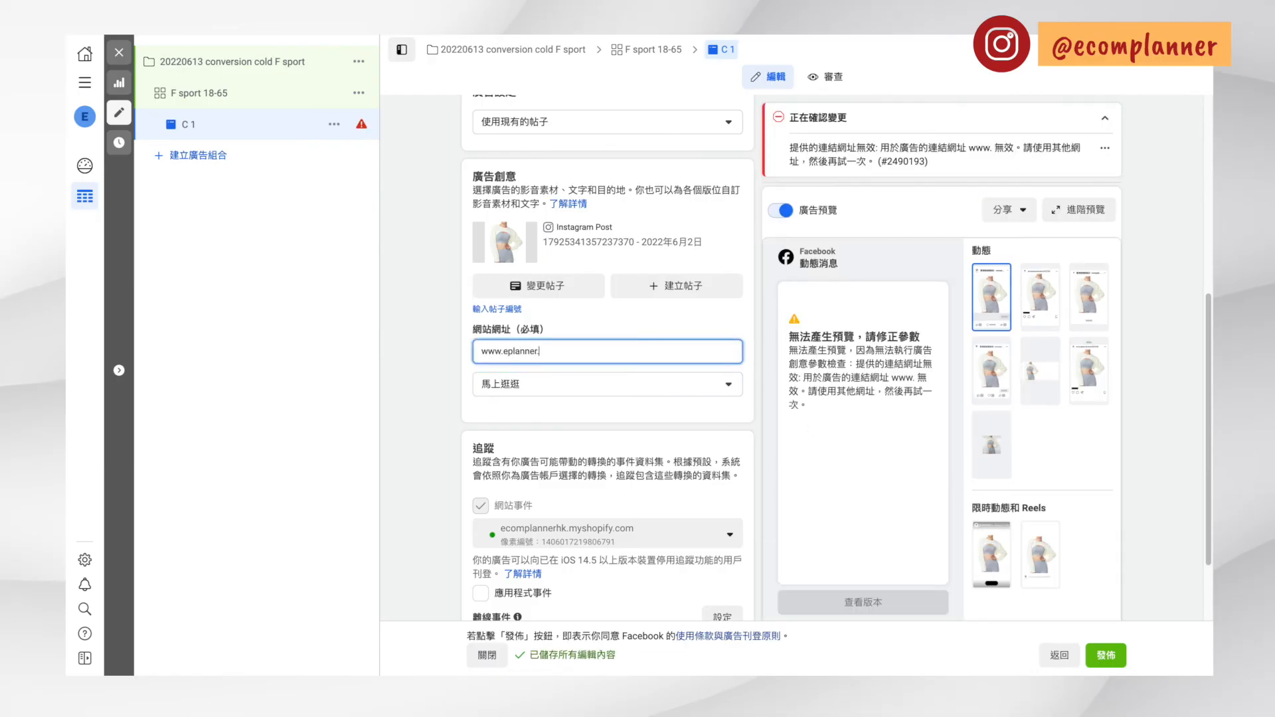
Try the 橫向 1.91:1 crop on the Instagram動態消息 placement's image and return it to 正方形 1:1
left_click(502, 431)
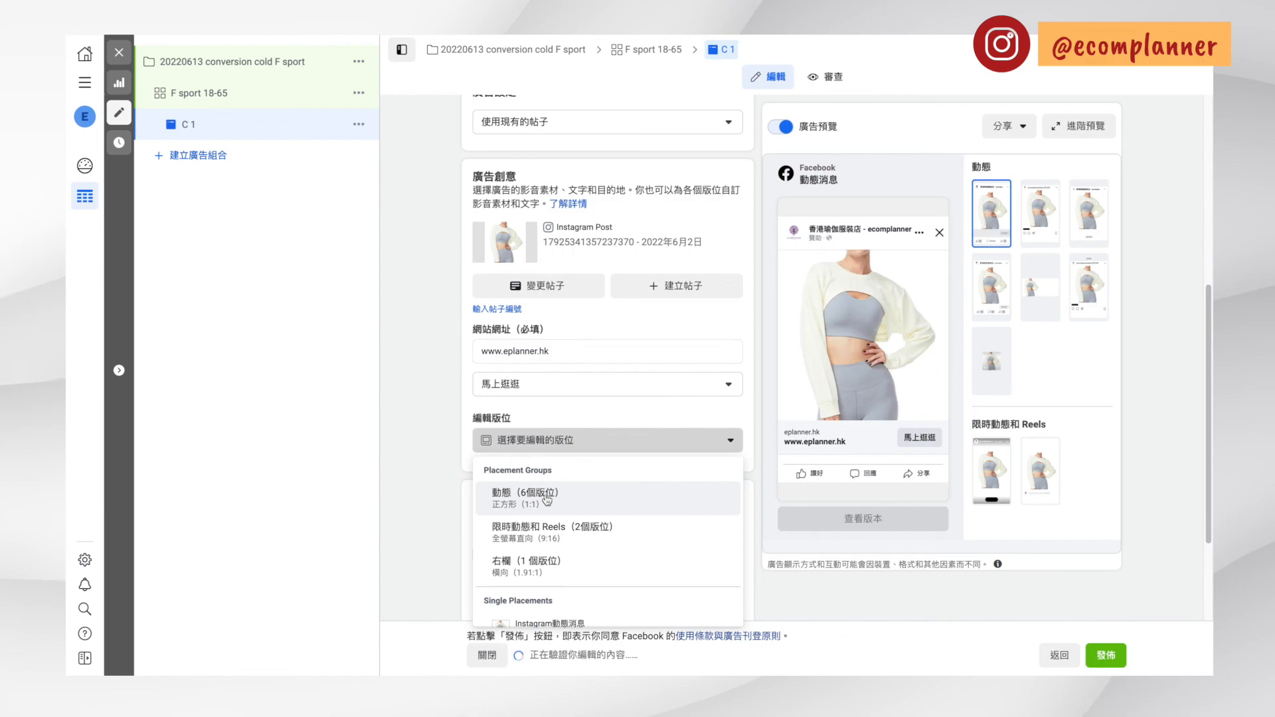
scroll(551, 518, "down", 1)
left_click(550, 609)
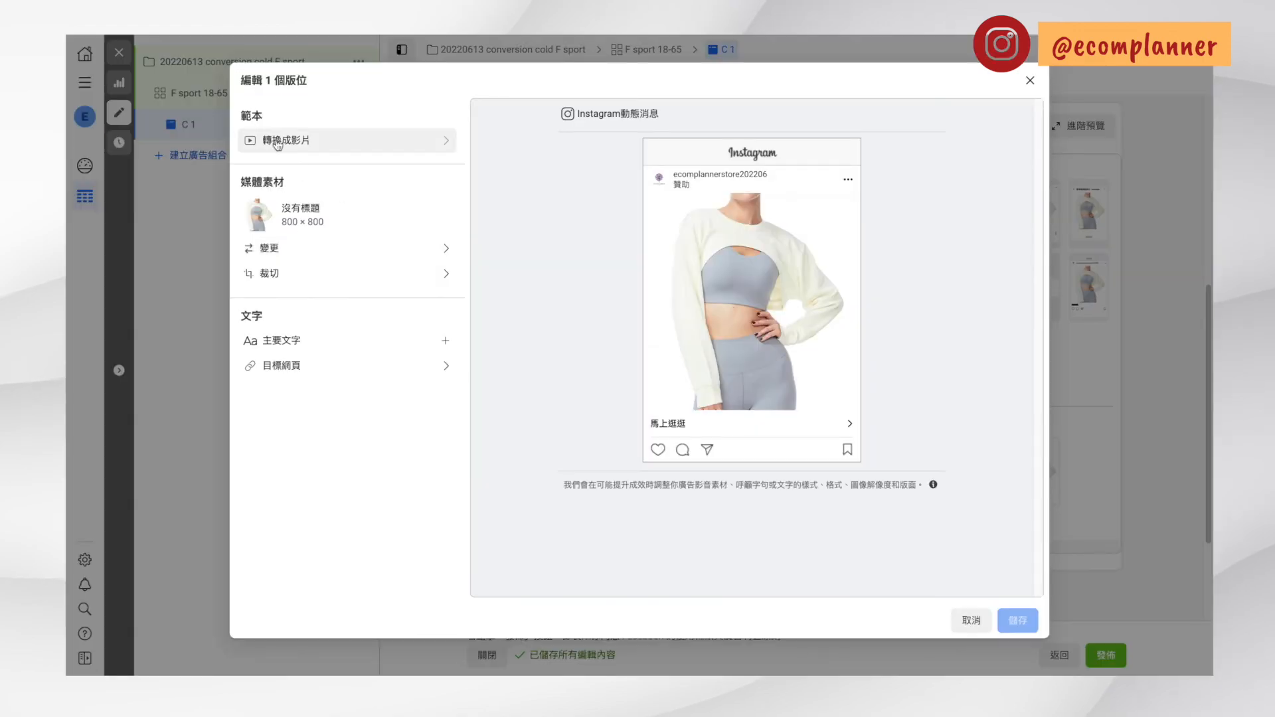
left_click(328, 279)
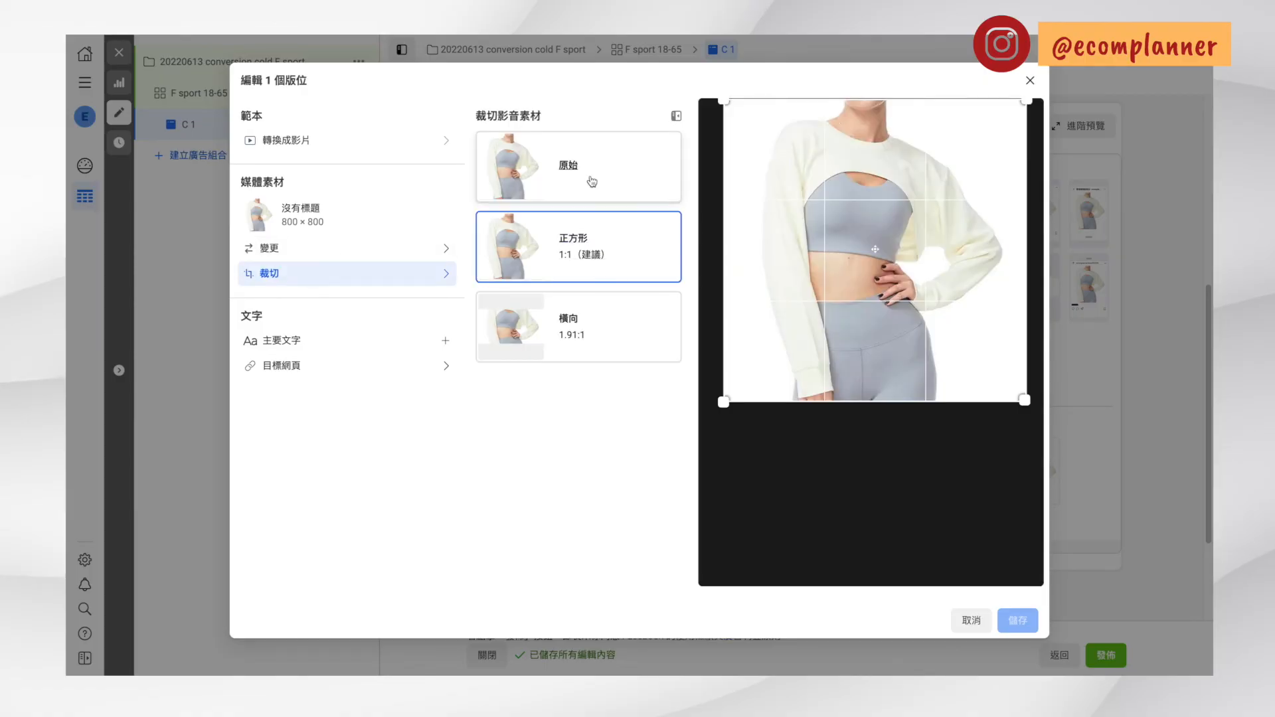
left_click(591, 325)
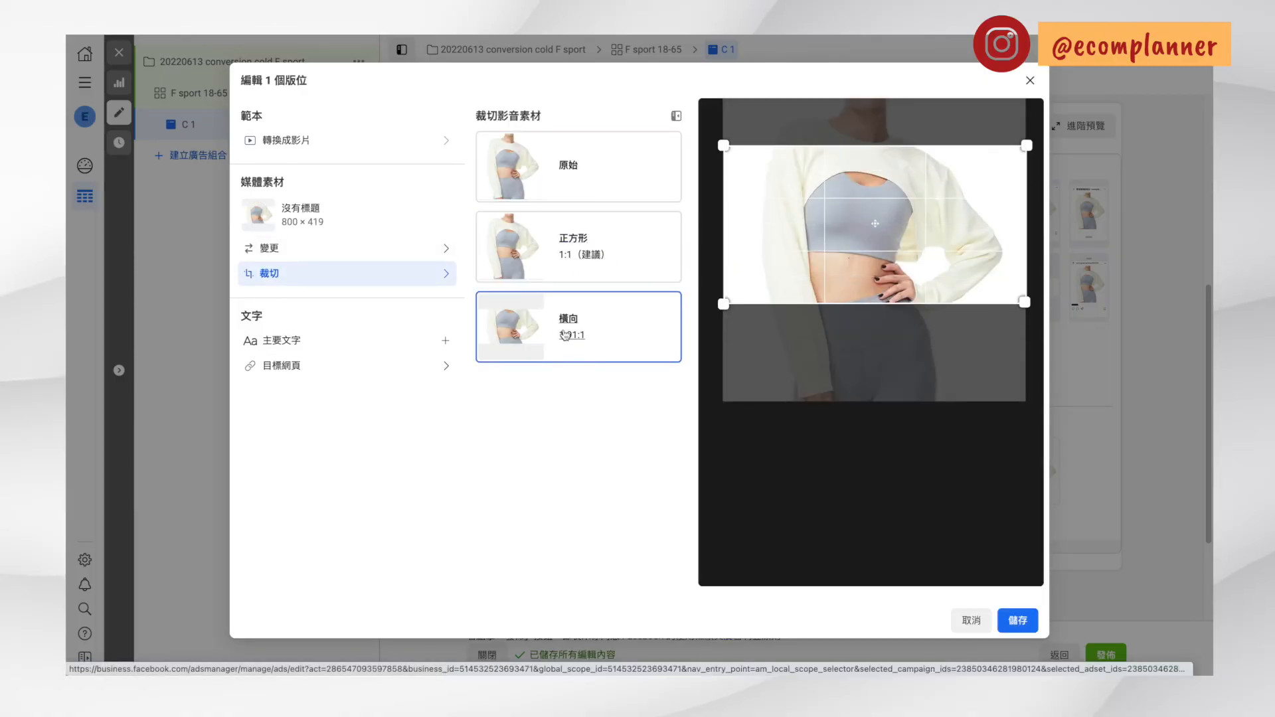
left_click(583, 232)
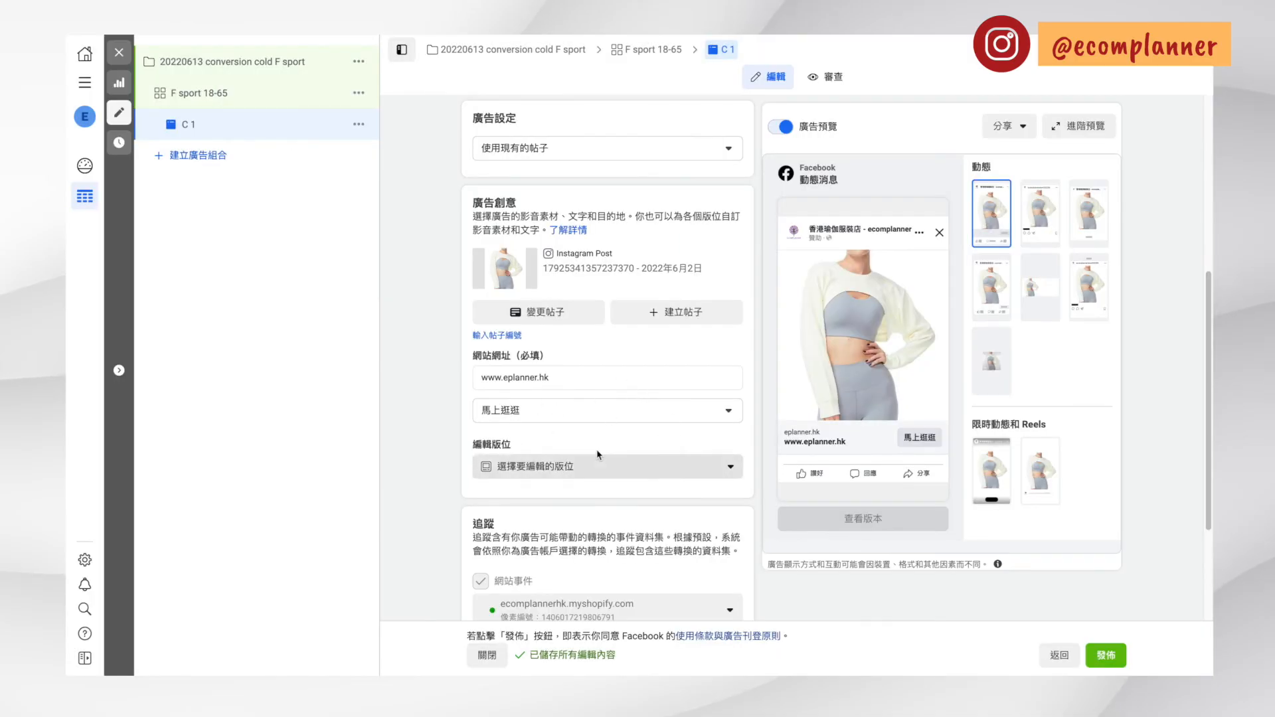
Review the ad's 追蹤 settings and the optional 網址參數 field, leaving the field empty
scroll(514, 379, "down", 3)
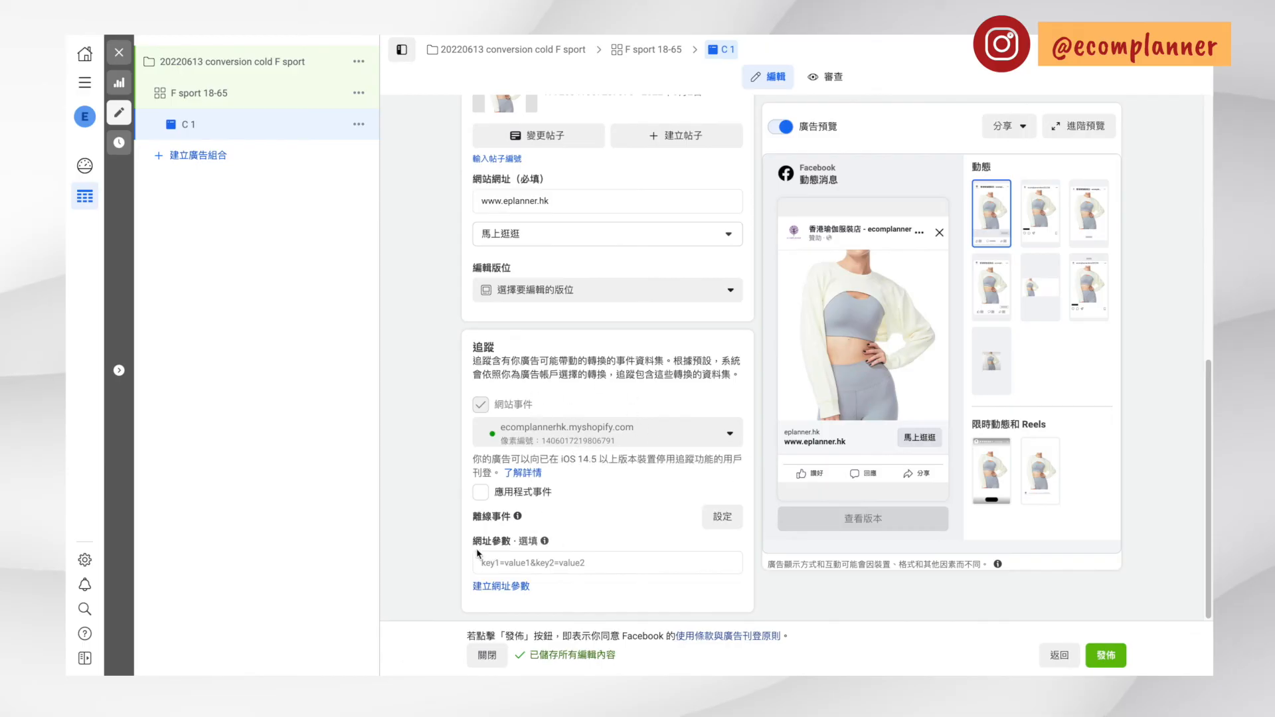
left_click(536, 566)
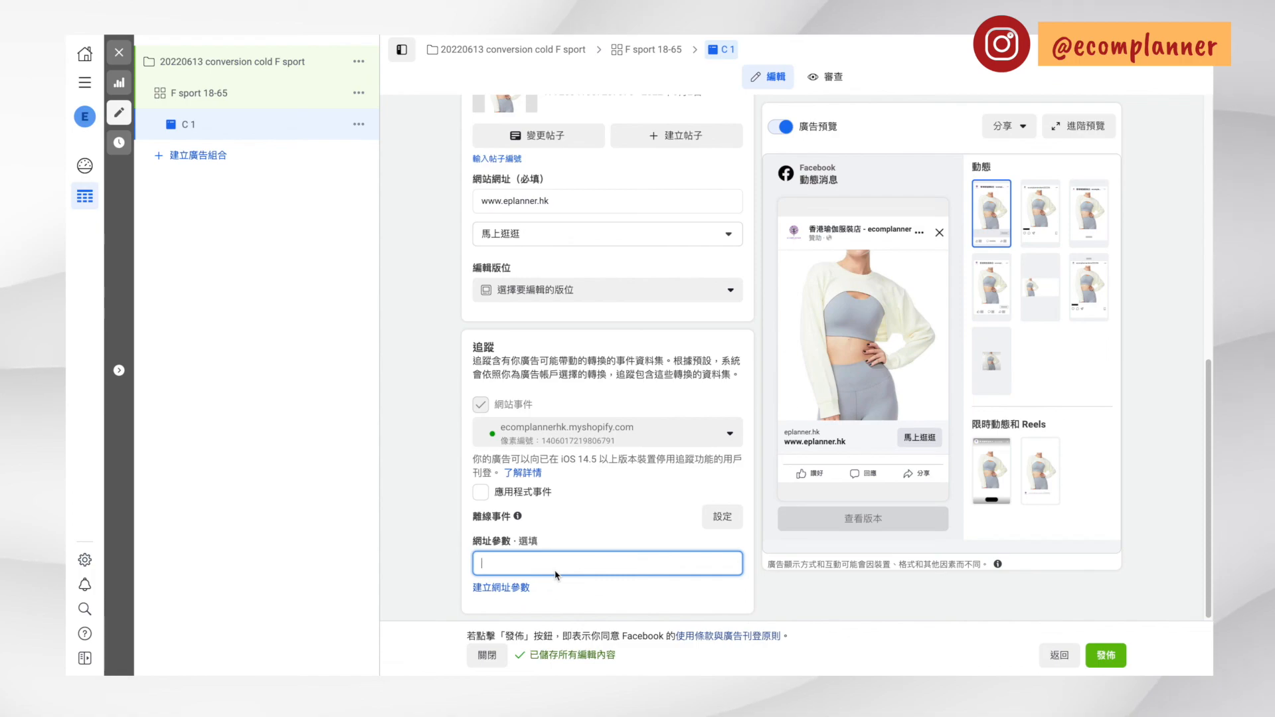
left_click(868, 609)
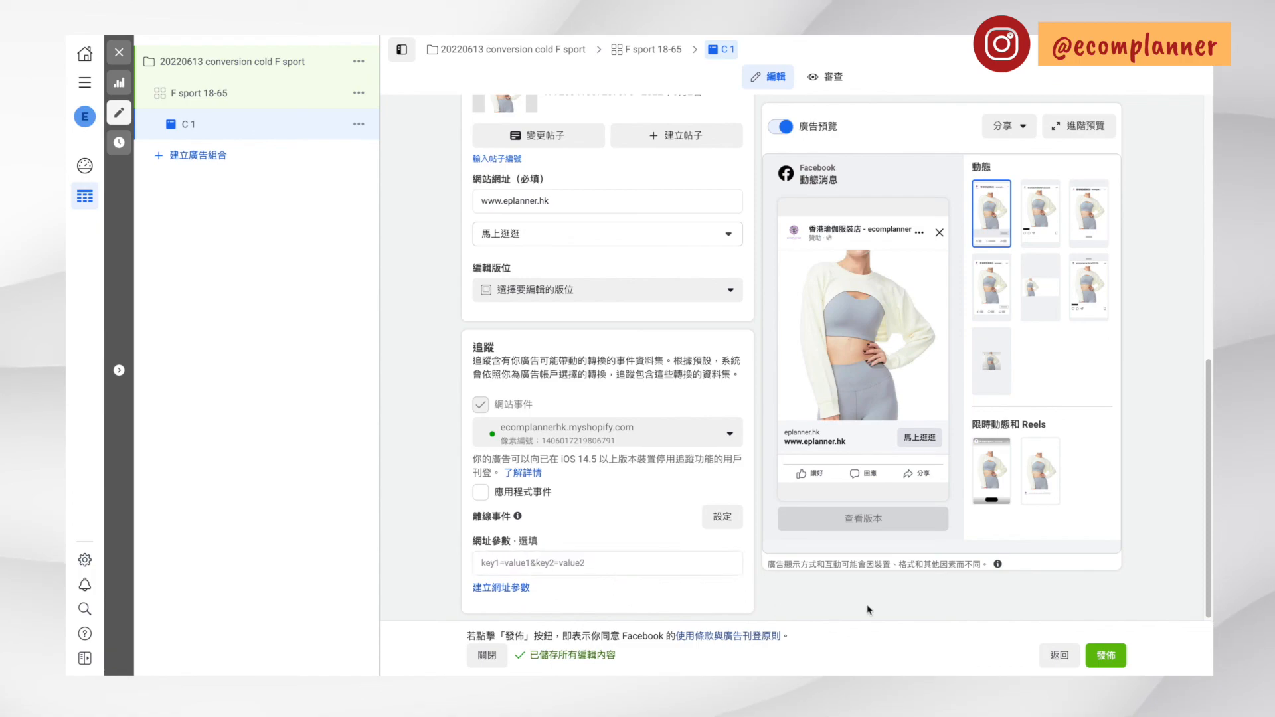